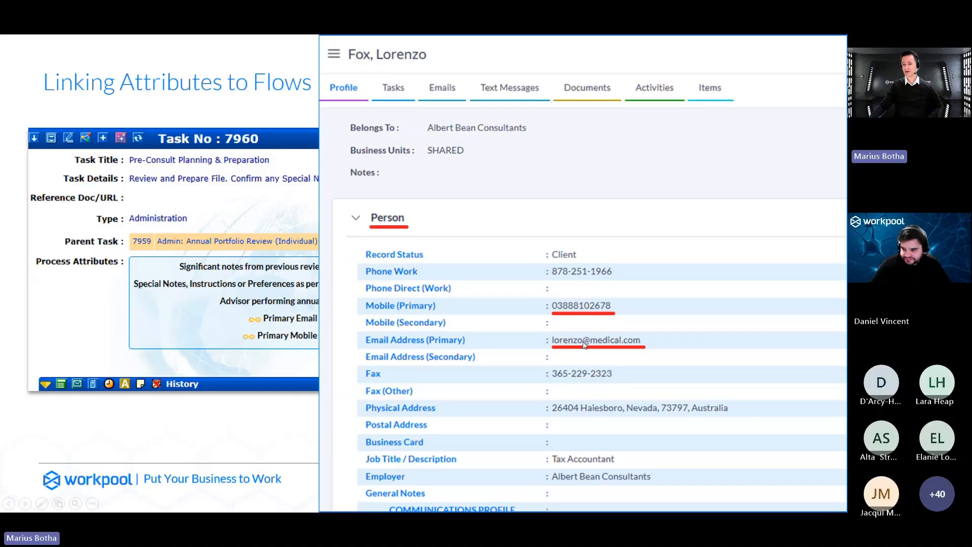
{"action": "left_click", "coordinate": [579, 343]}
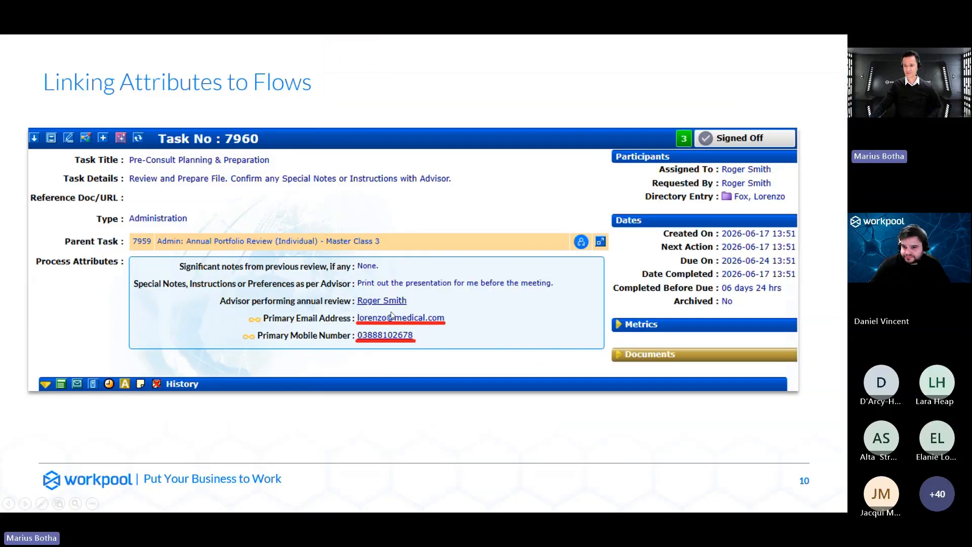
{"action": "left_click", "coordinate": [394, 332]}
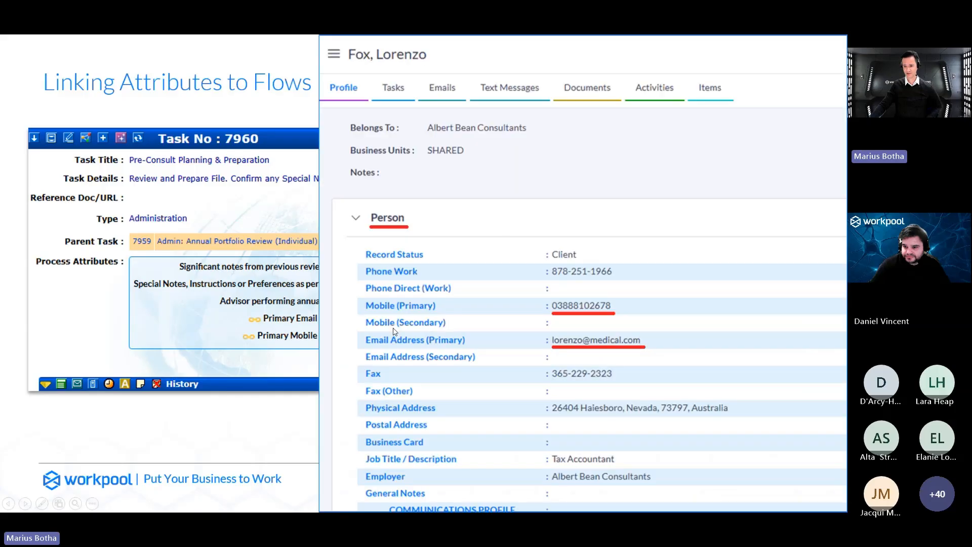
{"action": "left_click", "coordinate": [499, 275]}
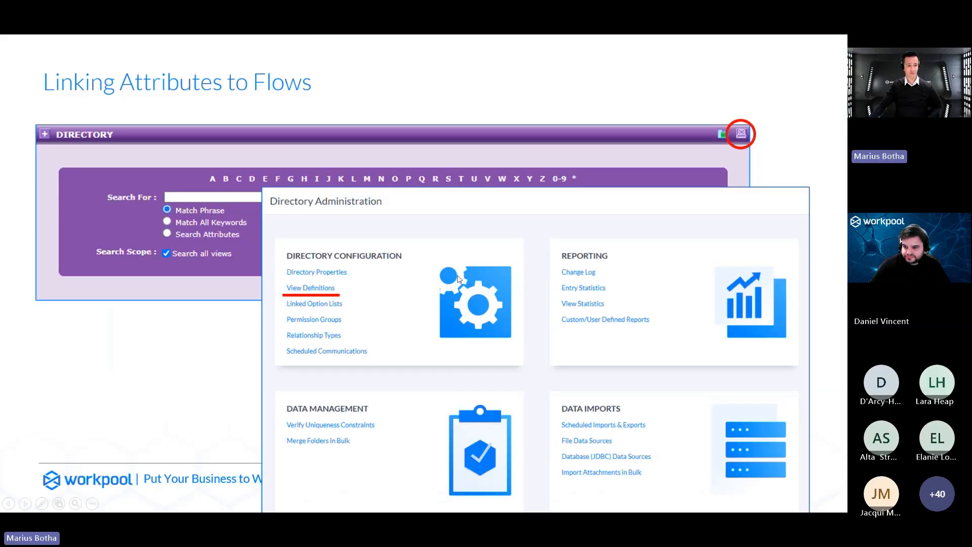
{"action": "key", "text": "Left"}
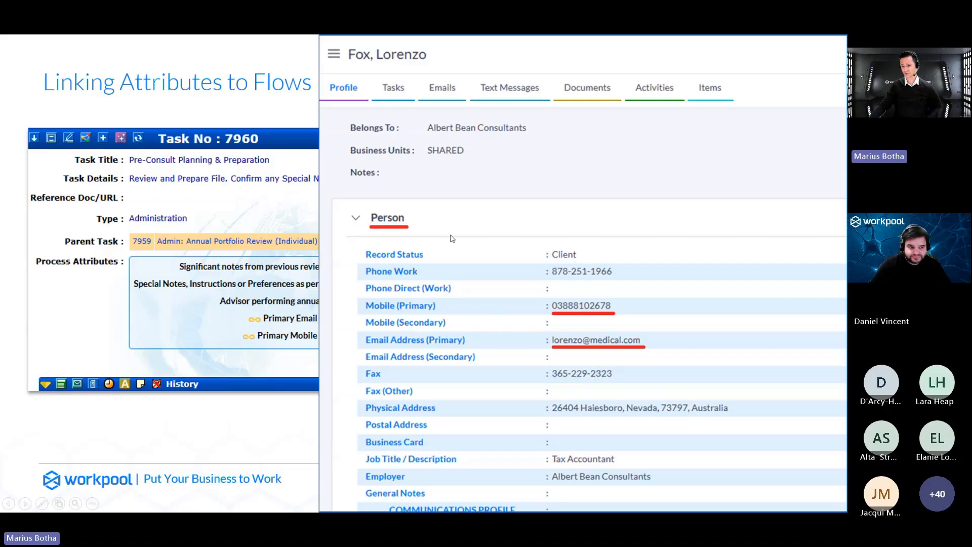
{"action": "left_click", "coordinate": [490, 292]}
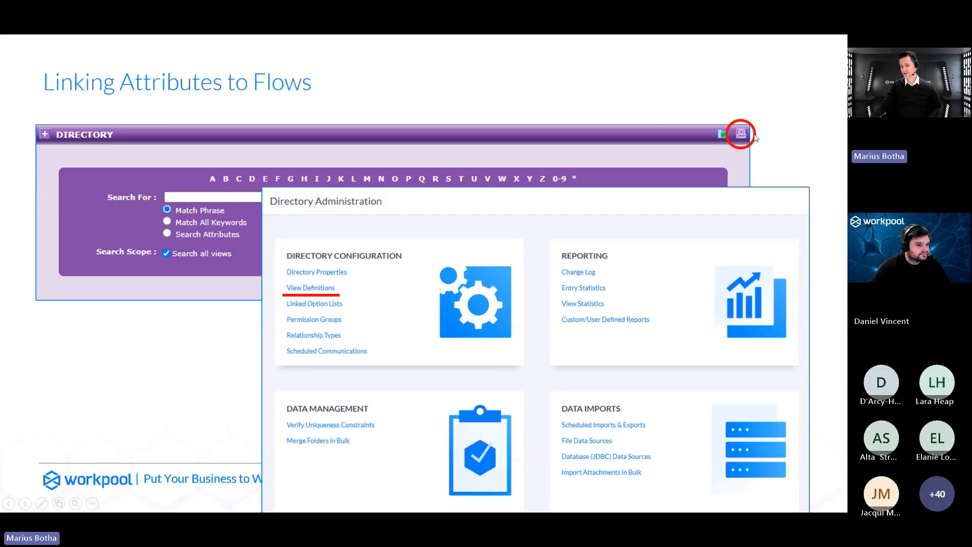
{"action": "left_click", "coordinate": [305, 295]}
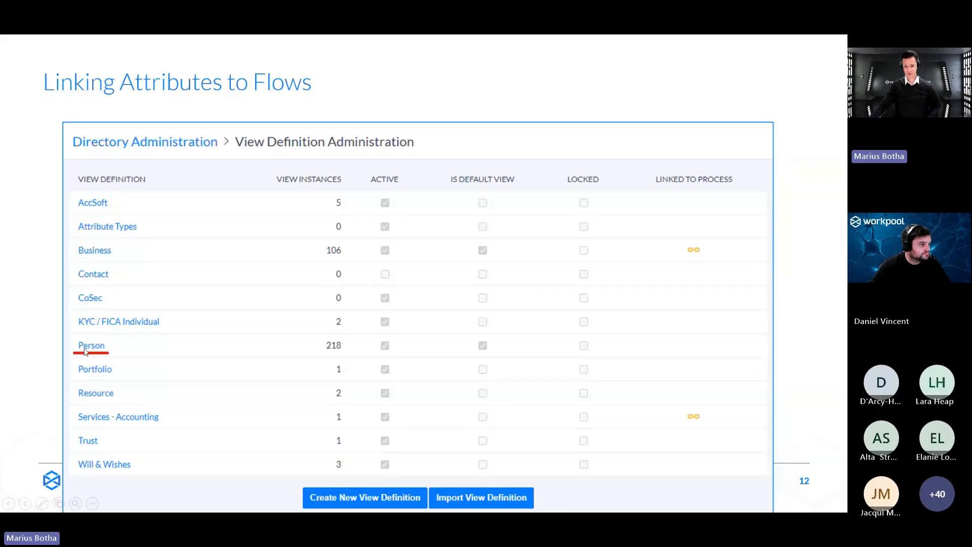
{"action": "left_click", "coordinate": [85, 352]}
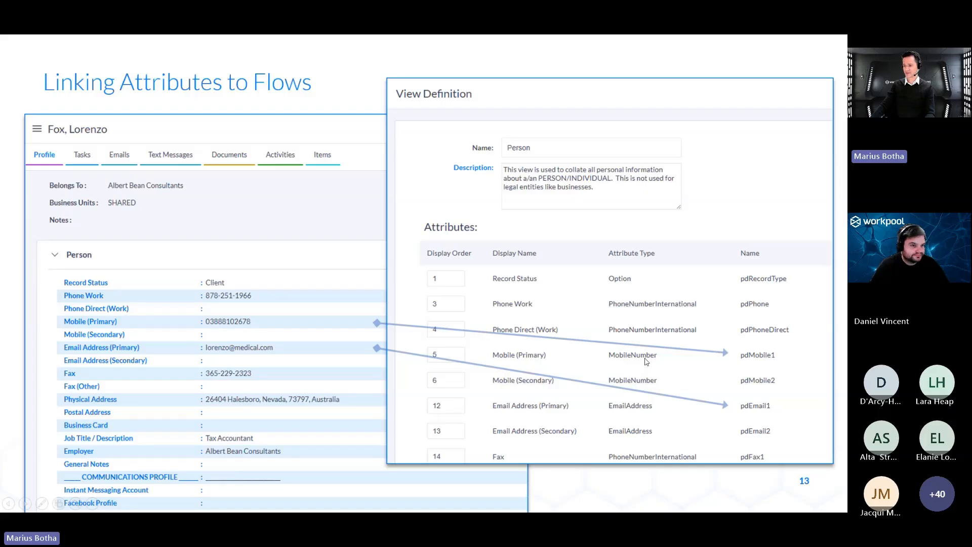
{"action": "key", "text": "Right"}
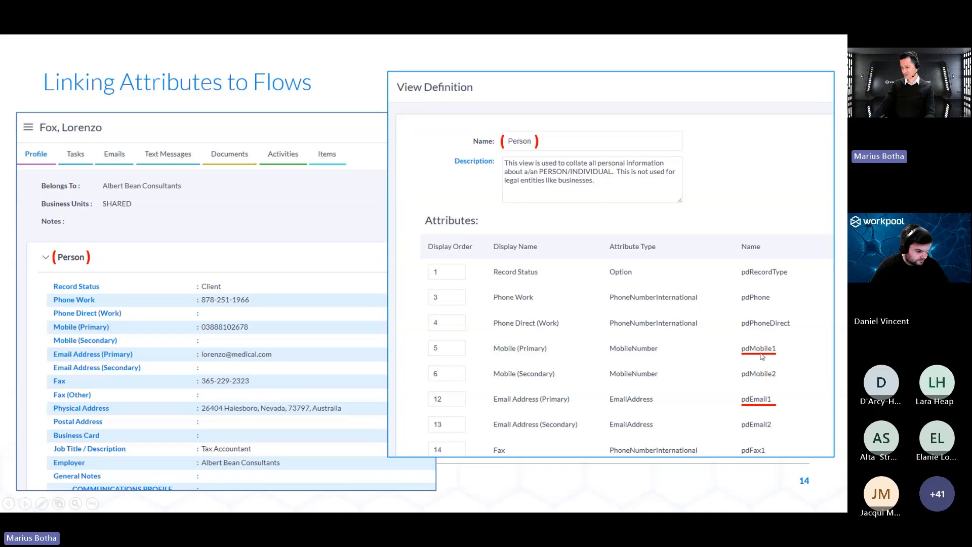
{"action": "key", "text": "Right"}
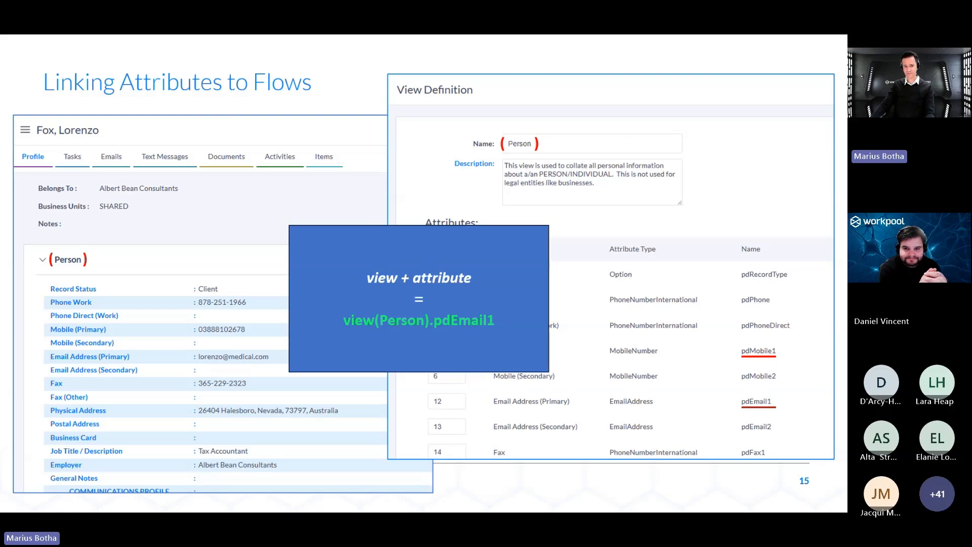
{"action": "left_click", "coordinate": [399, 347]}
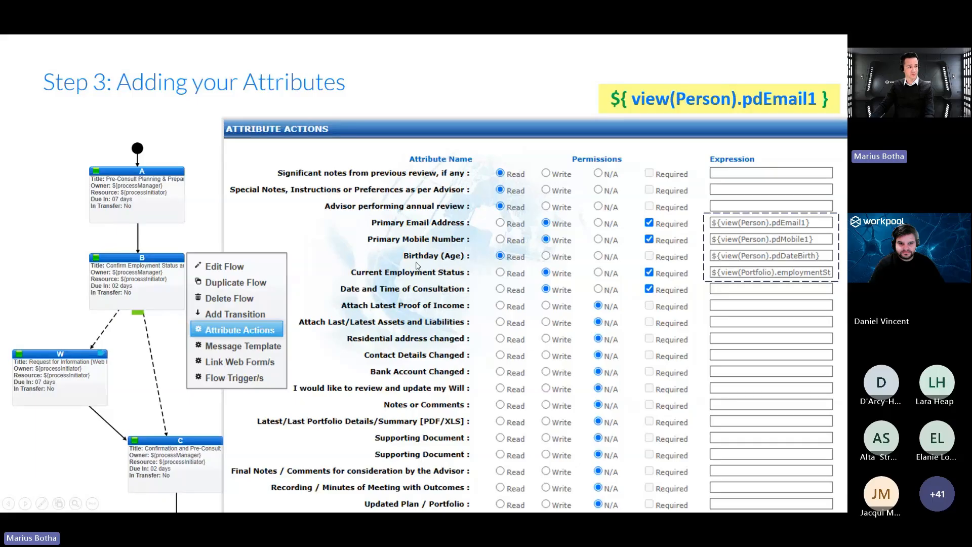
Switch to Workpool in the browser and open the Admin: Annual Portfolio Review (Individual) - Master Class 3 definition in the Process Designer.
{"action": "key", "text": "alt+Tab"}
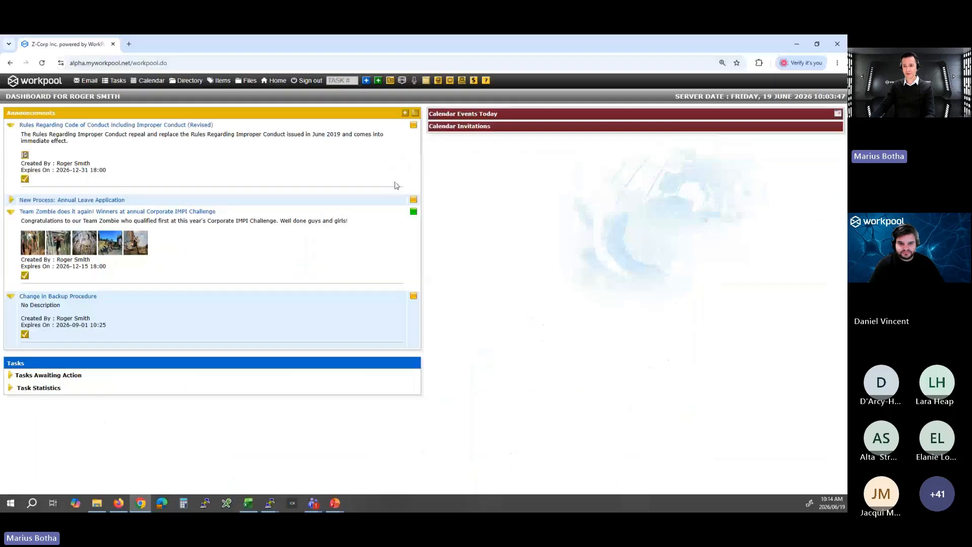
{"action": "left_click", "coordinate": [366, 81]}
{"action": "key", "text": "ctrl+plus"}
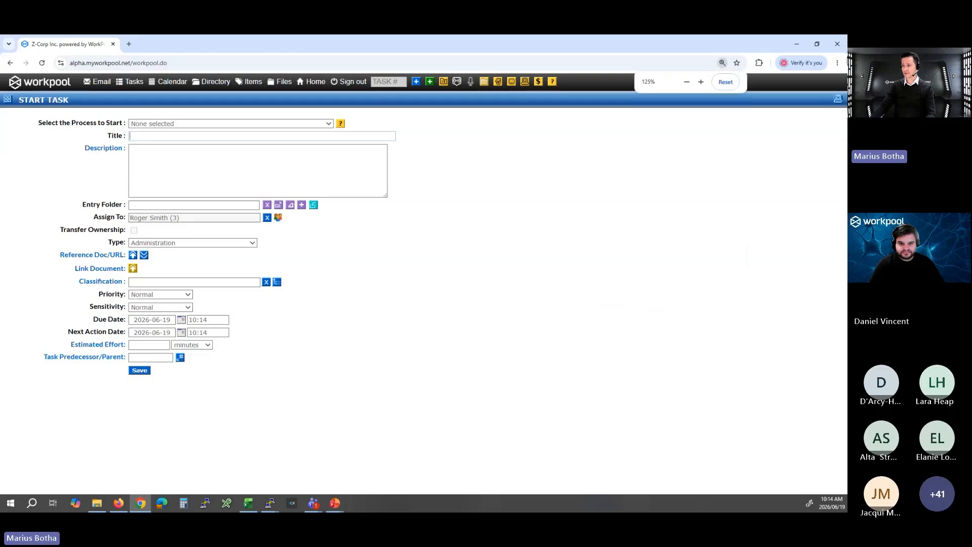
{"action": "left_click", "coordinate": [838, 97]}
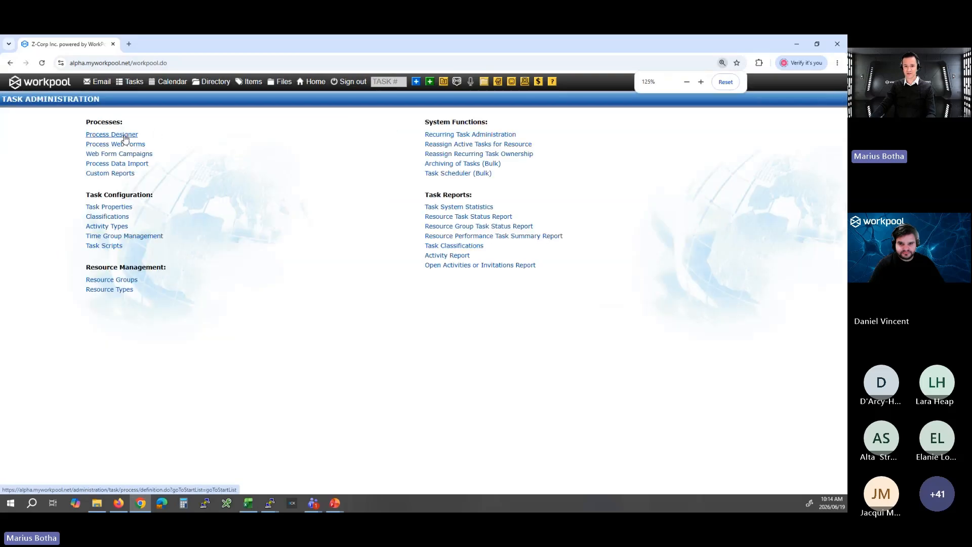
{"action": "left_click", "coordinate": [125, 136]}
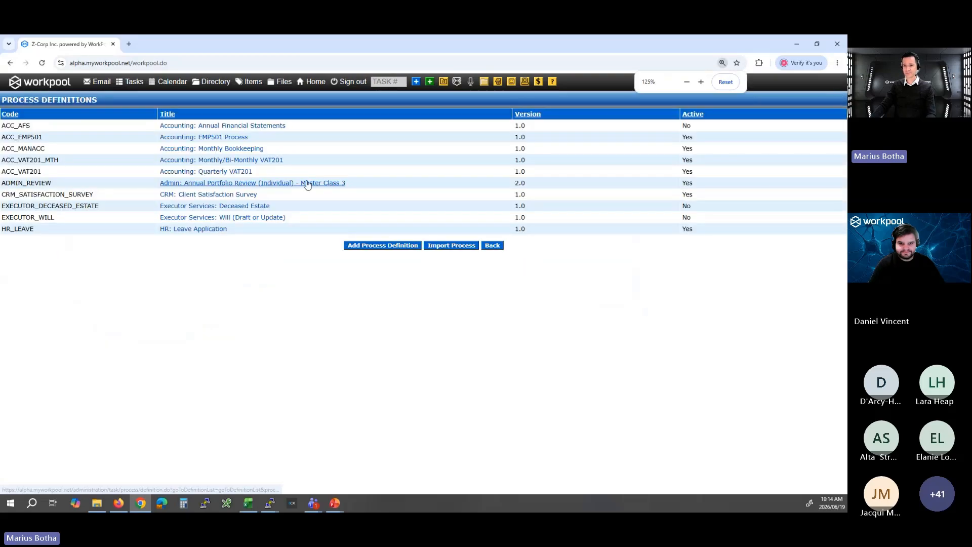
{"action": "left_click", "coordinate": [308, 184]}
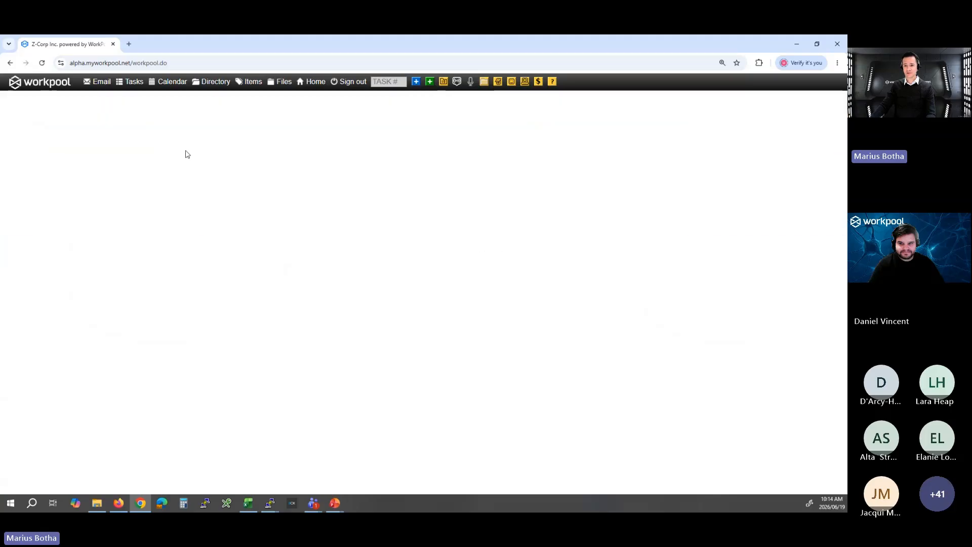
Choose Admin: Annual Portfolio Review (Individual) - Master Class 3 as the process to start for a new task.
{"action": "left_click", "coordinate": [308, 125]}
{"action": "left_click", "coordinate": [259, 189]}
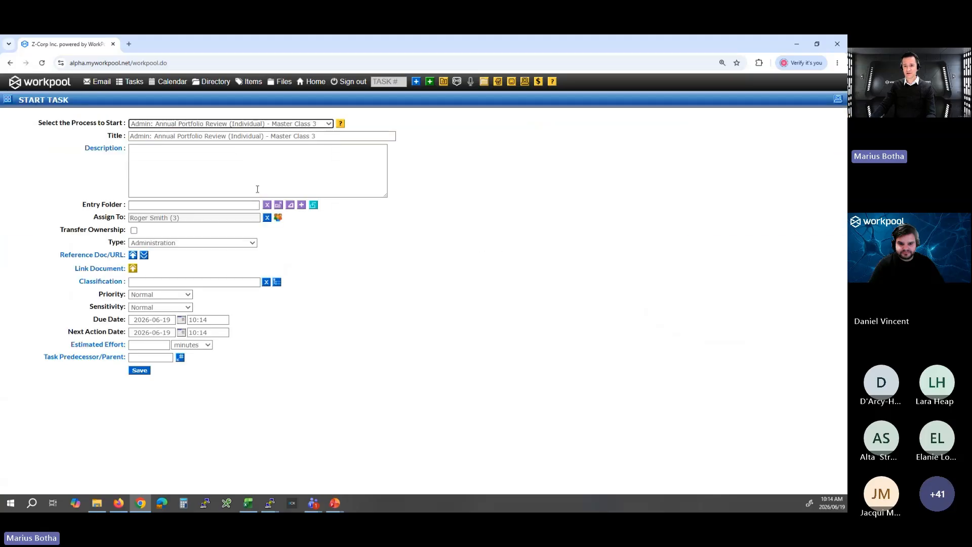
{"action": "left_click", "coordinate": [326, 168]}
{"action": "type", "text": "fox"}
{"action": "key", "text": "BackSpace"}
{"action": "key", "text": "BackSpace"}
{"action": "key", "text": "BackSpace"}
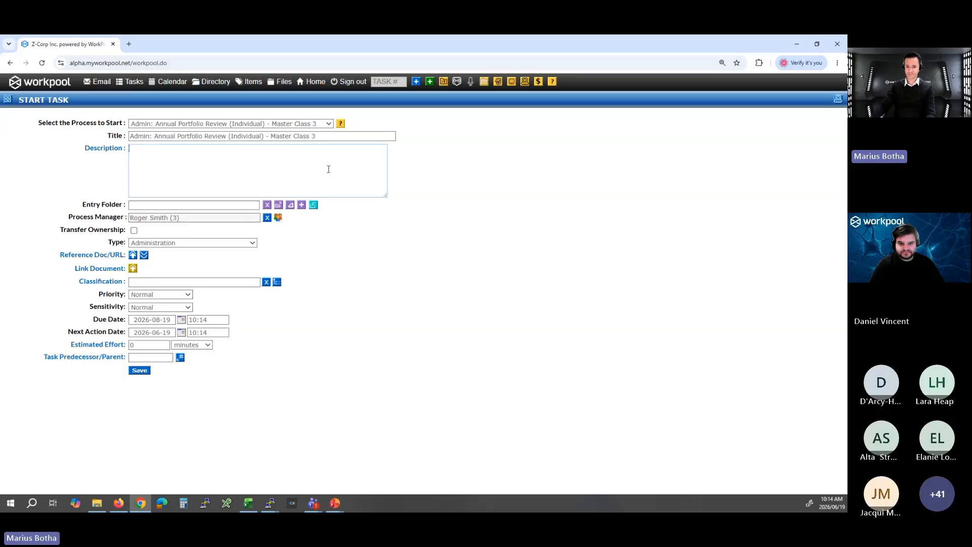
Search the entry folder by the client's surname and link the matching directory entry to the new task.
{"action": "left_click", "coordinate": [225, 206]}
{"action": "type", "text": "fox"}
{"action": "key", "text": "Return"}
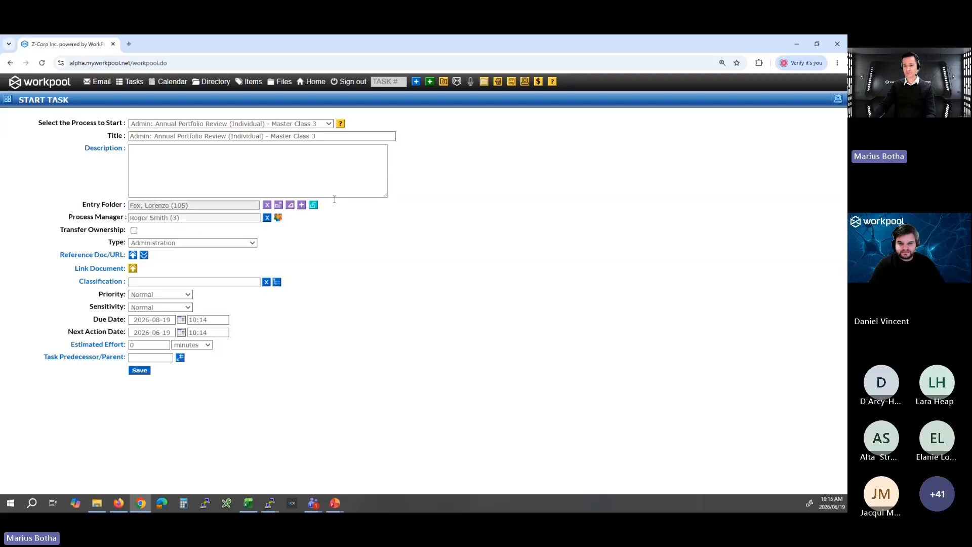
Examine the linked client's directory entry and its Person view, and return to the task form.
{"action": "left_click", "coordinate": [278, 206]}
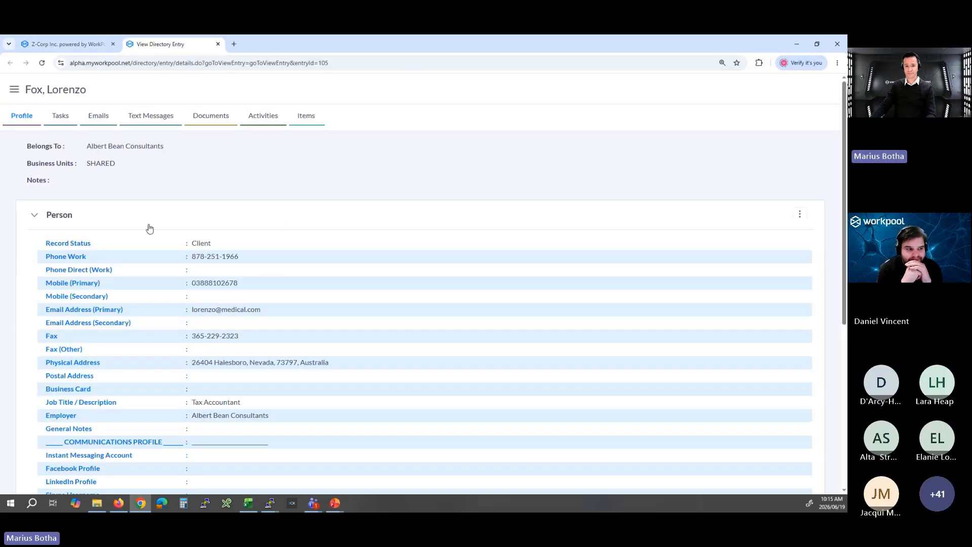
{"action": "left_click", "coordinate": [39, 218]}
{"action": "left_click", "coordinate": [53, 220]}
{"action": "left_click", "coordinate": [53, 220]}
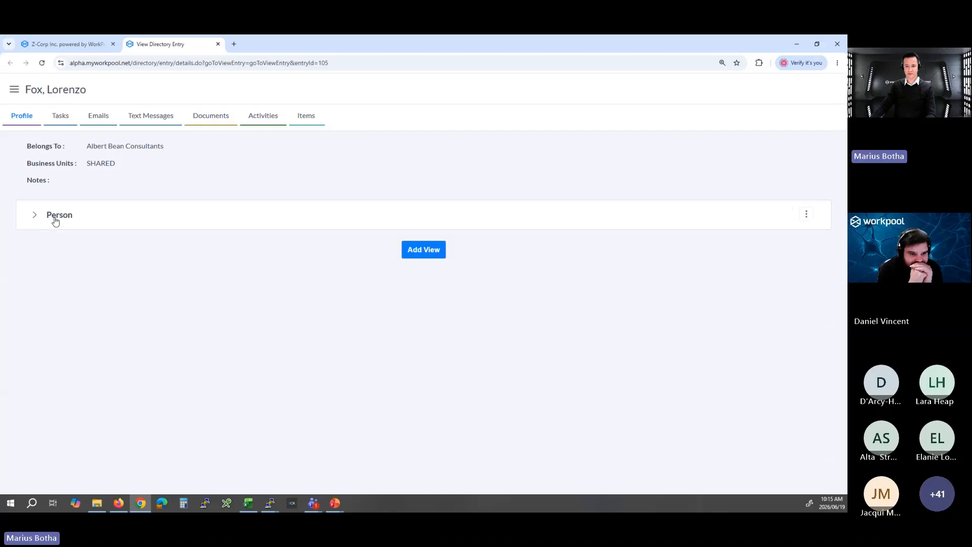
{"action": "middle_click", "coordinate": [171, 46]}
Save the task and confirm the start of the new annual portfolio review process.
{"action": "left_click", "coordinate": [139, 370]}
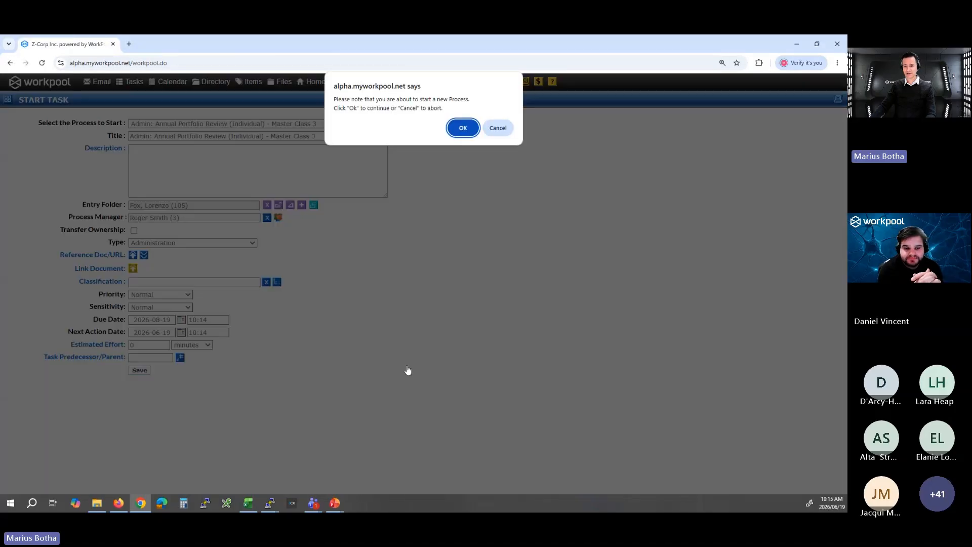
{"action": "left_click", "coordinate": [462, 127]}
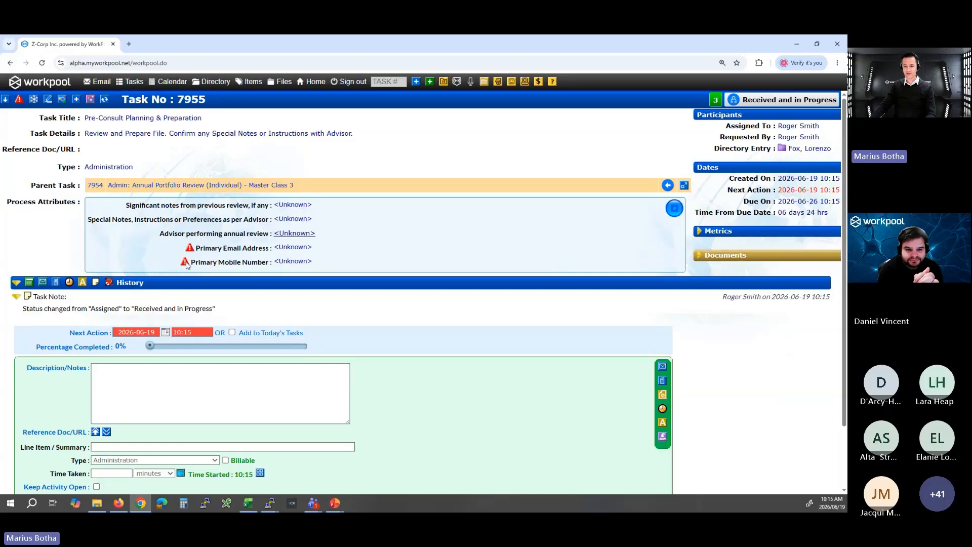
Open the process attributes of the Pre-Consult Planning & Preparation task and enter "No, none" as significant notes from the previous review.
{"action": "mouse_move", "coordinate": [189, 253]}
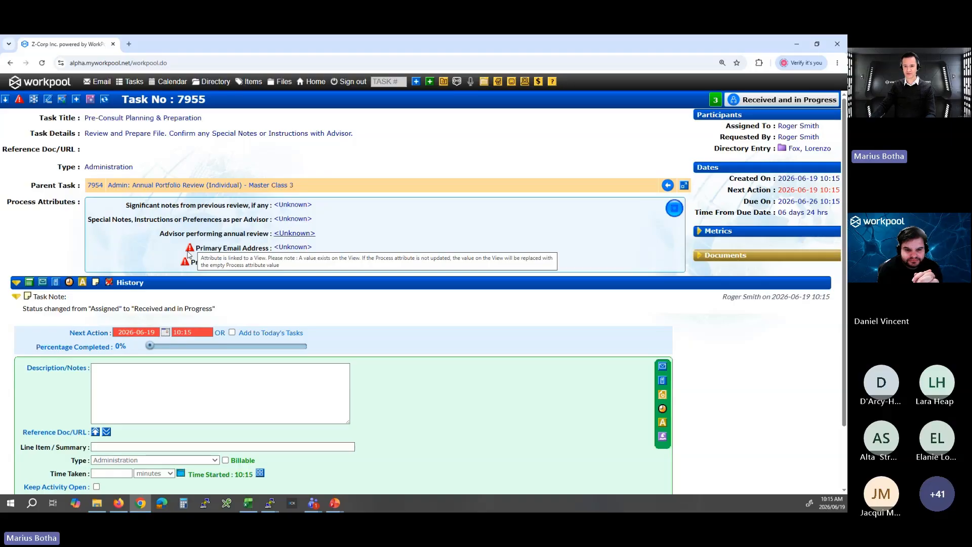
{"action": "left_click", "coordinate": [675, 210]}
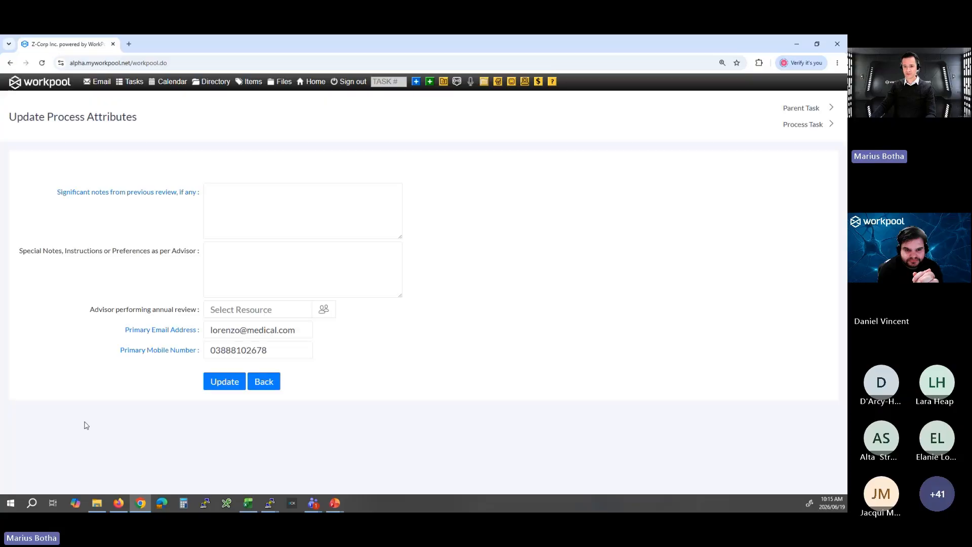
{"action": "left_click_drag", "start_coordinate": [298, 331], "coordinate": [177, 331]}
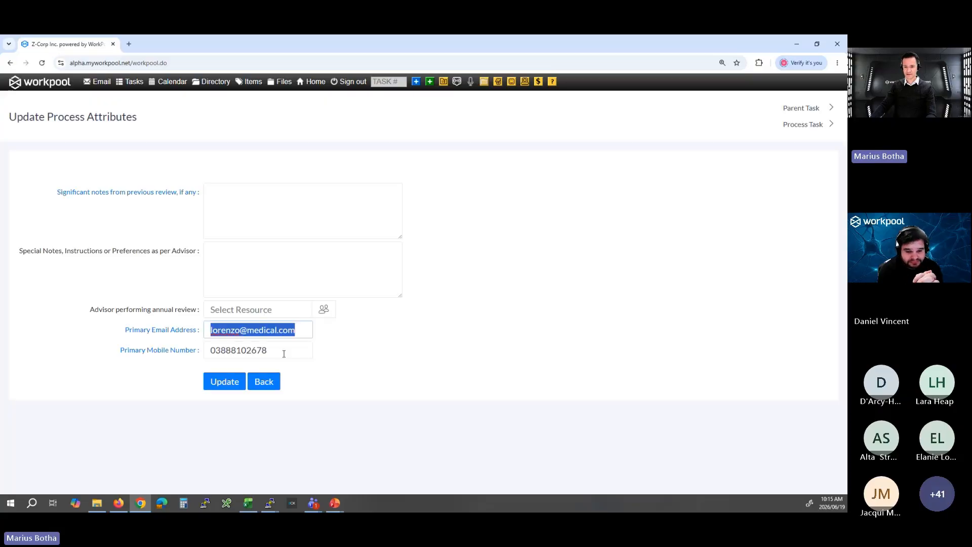
{"action": "left_click_drag", "start_coordinate": [284, 353], "coordinate": [165, 348]}
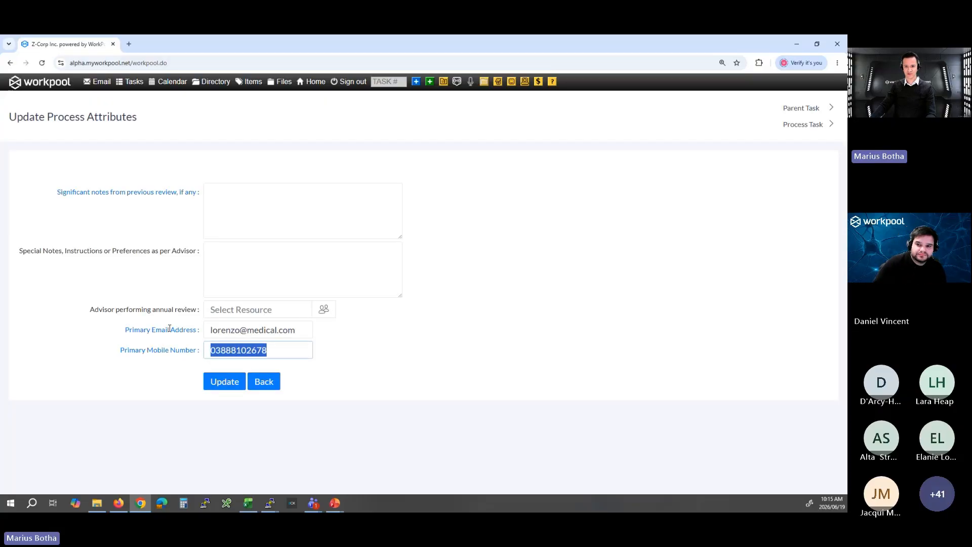
{"action": "left_click", "coordinate": [324, 212]}
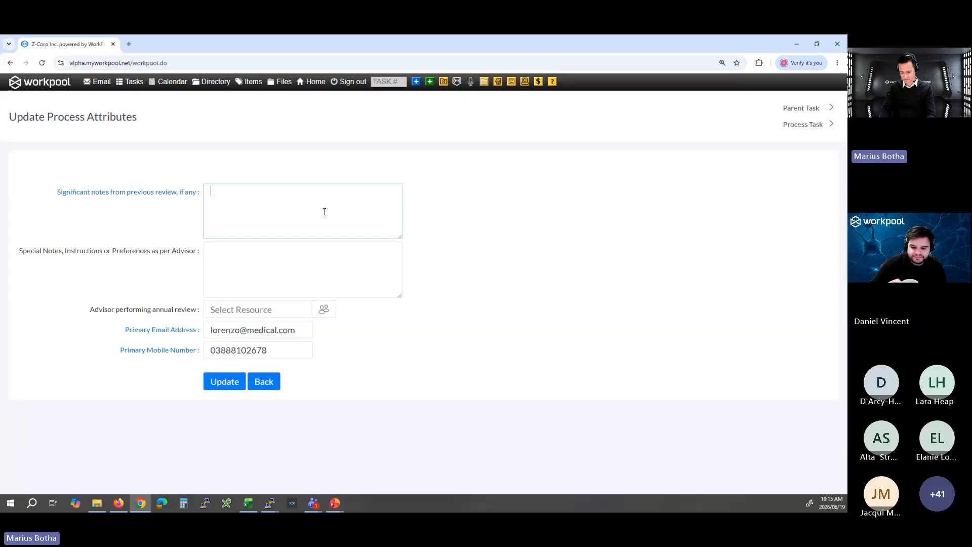
{"action": "type", "text": "No, none"}
{"action": "key", "text": "Tab"}
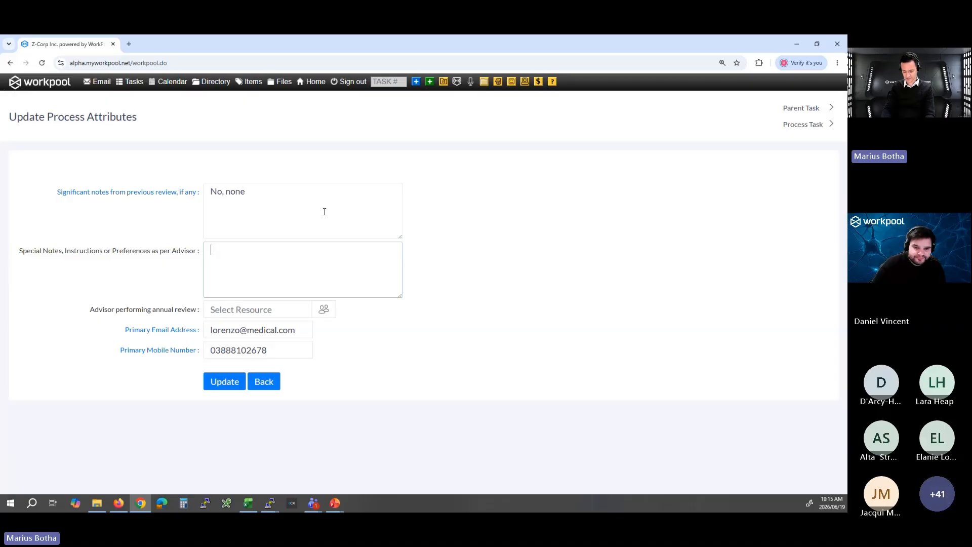
Enter "No action, prepare normal report." as the special notes, instructions or preferences as per advisor.
{"action": "type", "text": "No ac"}
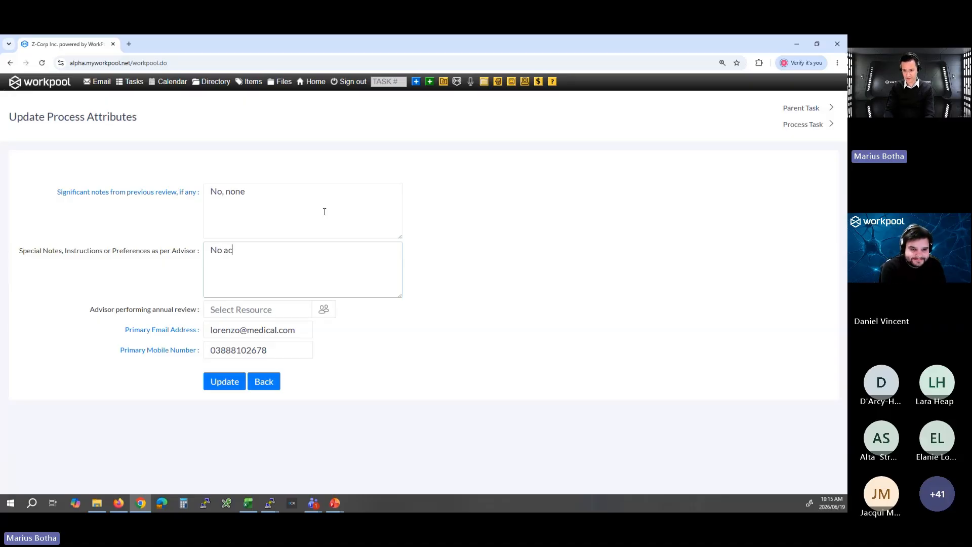
{"action": "type", "text": "tion, prepare no"}
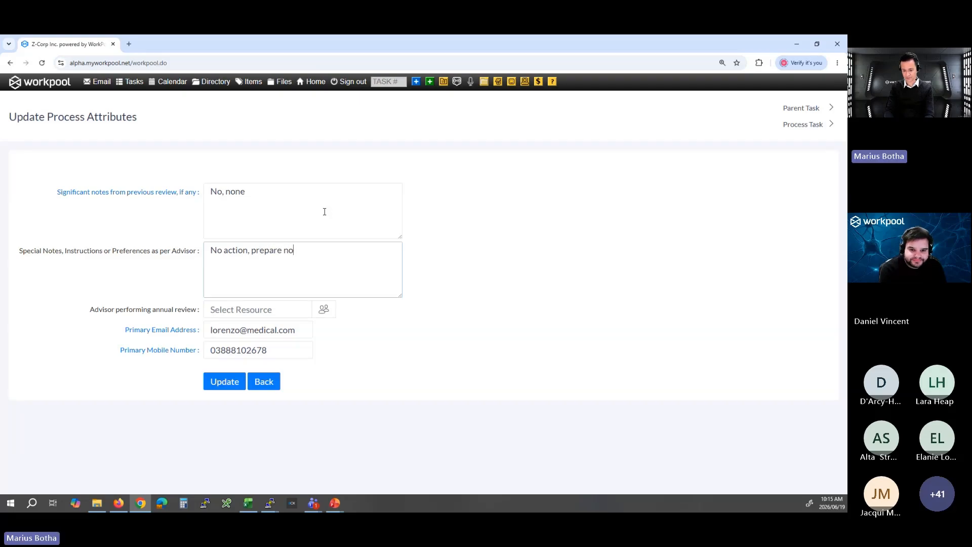
{"action": "type", "text": "rmal report."}
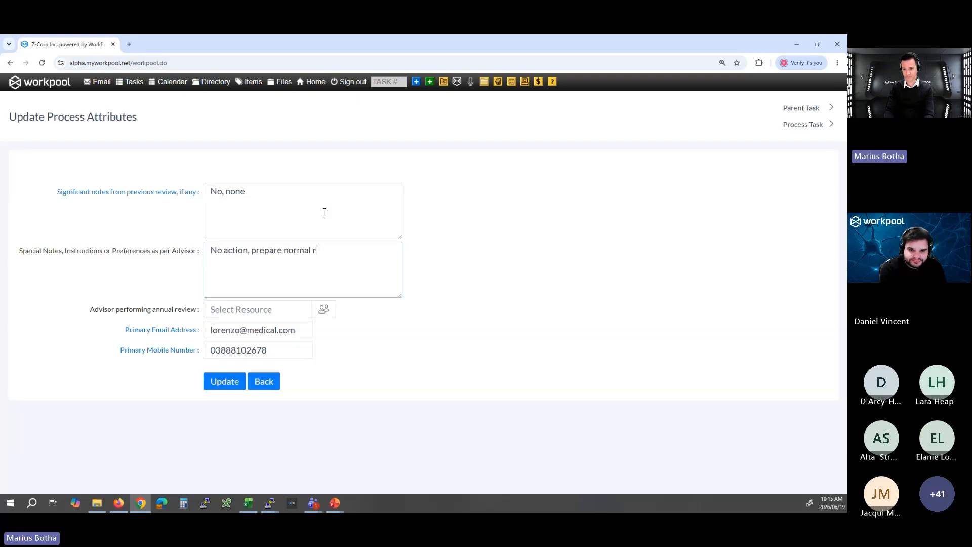
Select the advisor performing the annual review and save the updated process attributes.
{"action": "left_click", "coordinate": [243, 307]}
{"action": "type", "text": "roger"}
{"action": "left_click", "coordinate": [253, 324]}
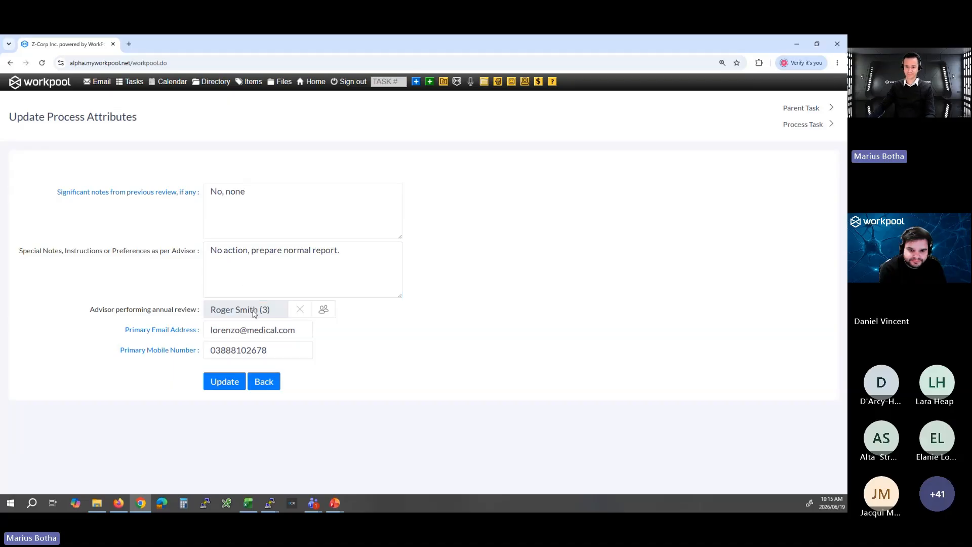
{"action": "left_click", "coordinate": [233, 381]}
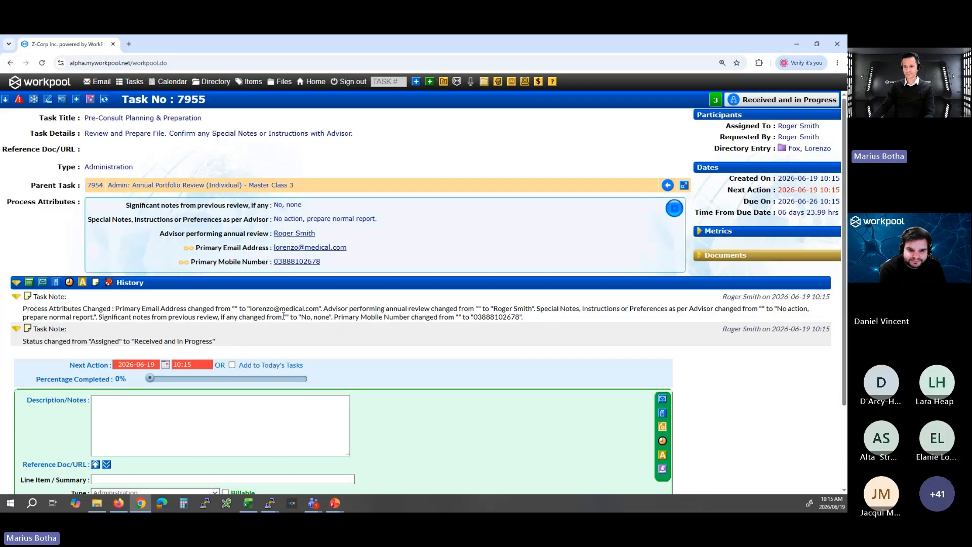
Change the last digit of the client's primary mobile number to 0 in the task's process attributes and save the update.
{"action": "left_click", "coordinate": [674, 208]}
{"action": "left_click", "coordinate": [275, 345]}
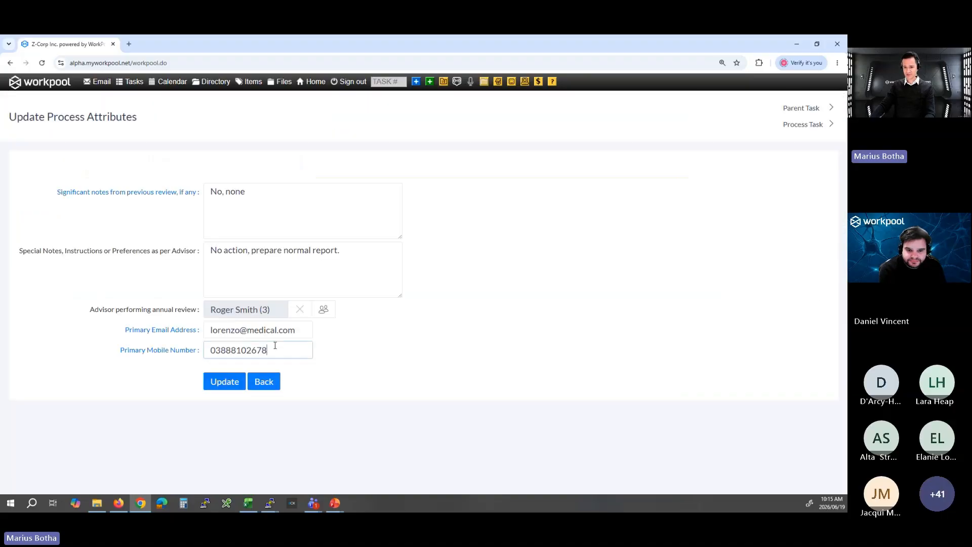
{"action": "key", "text": "shift+Left"}
{"action": "type", "text": "0"}
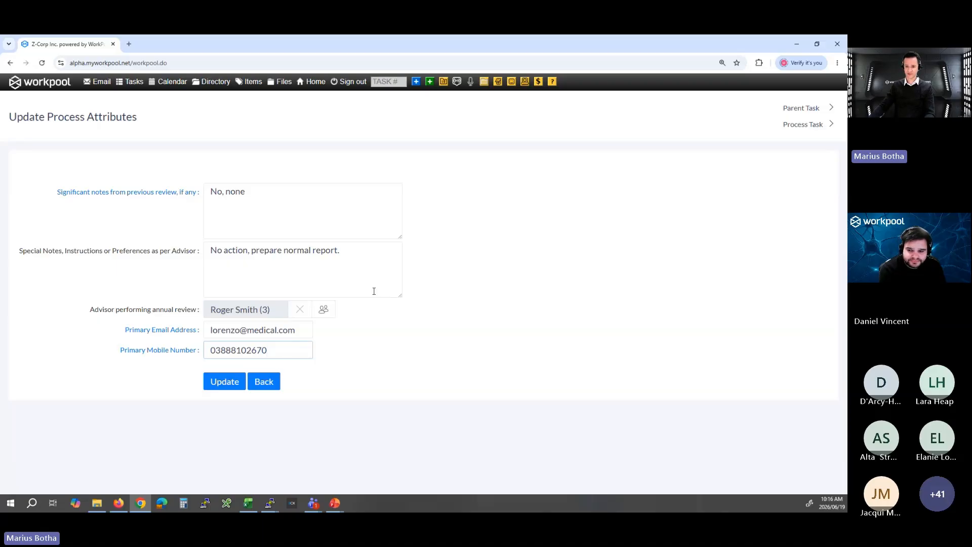
{"action": "left_click", "coordinate": [230, 384]}
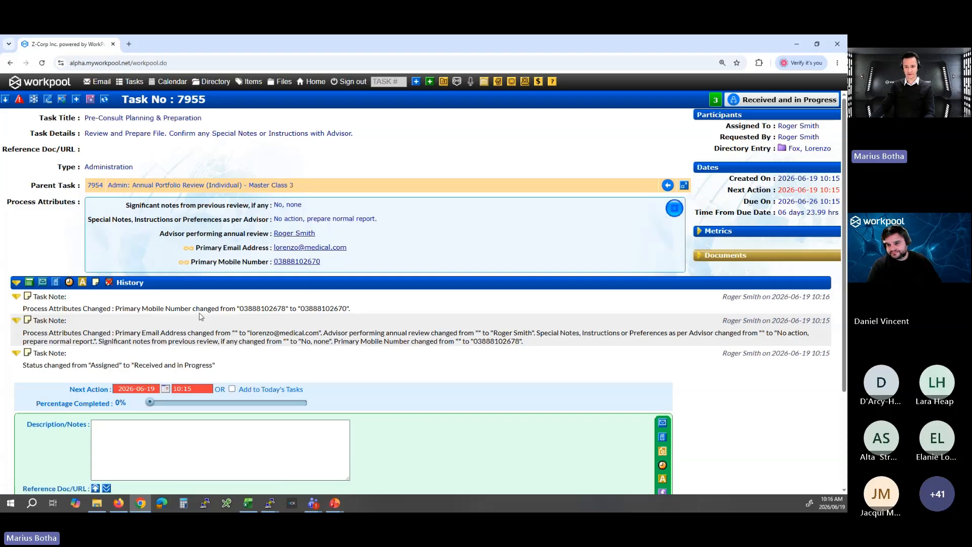
Submit the Pre-Consult Planning & Preparation task as completed.
{"action": "scroll", "coordinate": [199, 305], "scroll_direction": "down", "scroll_amount": 3}
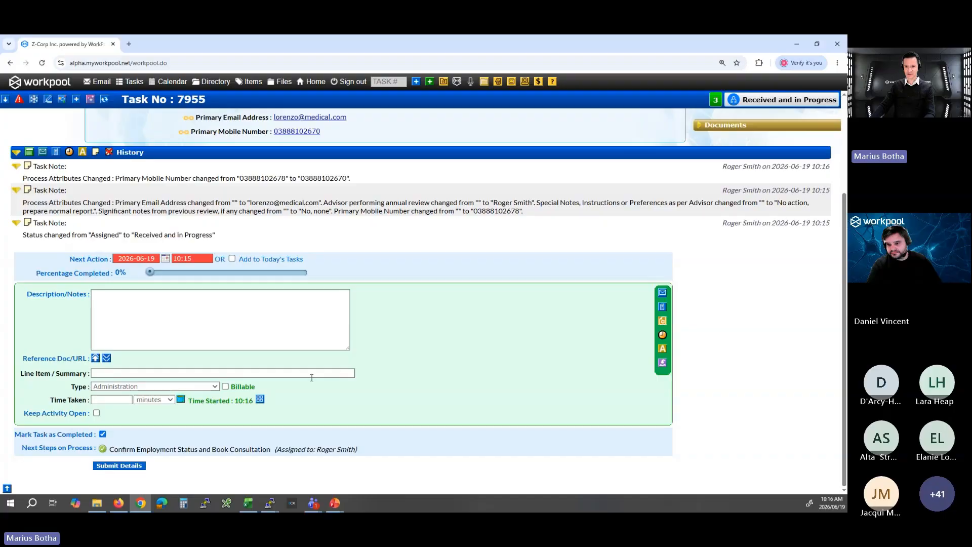
{"action": "scroll", "coordinate": [177, 329], "scroll_direction": "up", "scroll_amount": 3}
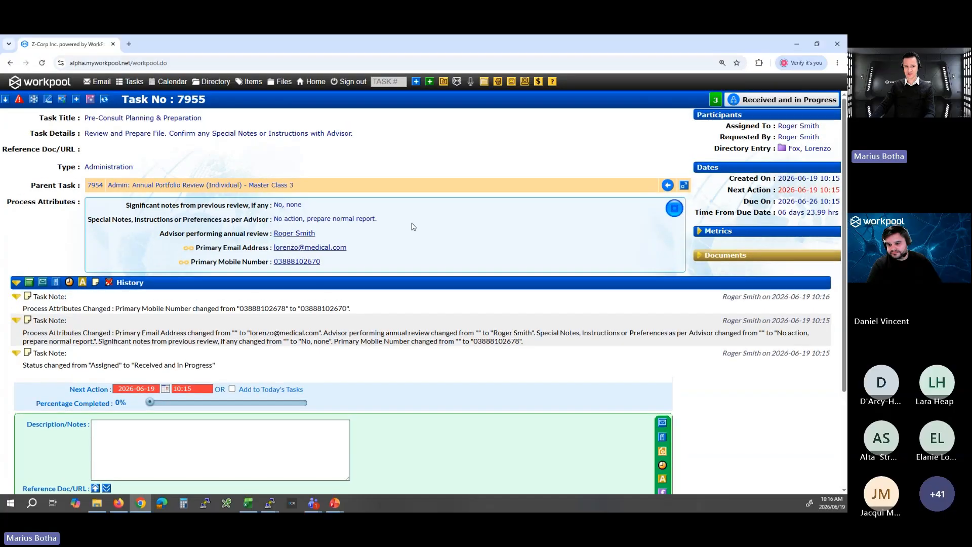
{"action": "scroll", "coordinate": [234, 310], "scroll_direction": "down", "scroll_amount": 3}
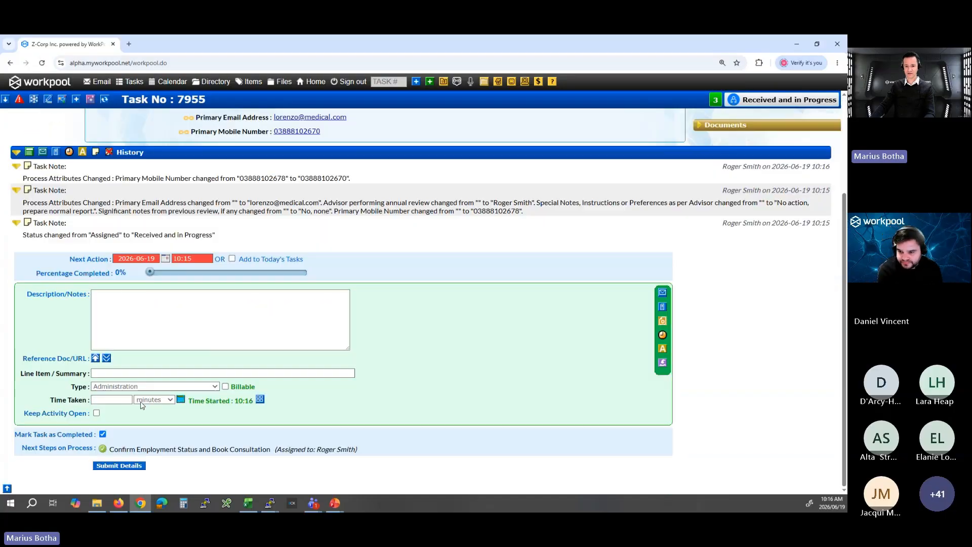
{"action": "left_click", "coordinate": [114, 469]}
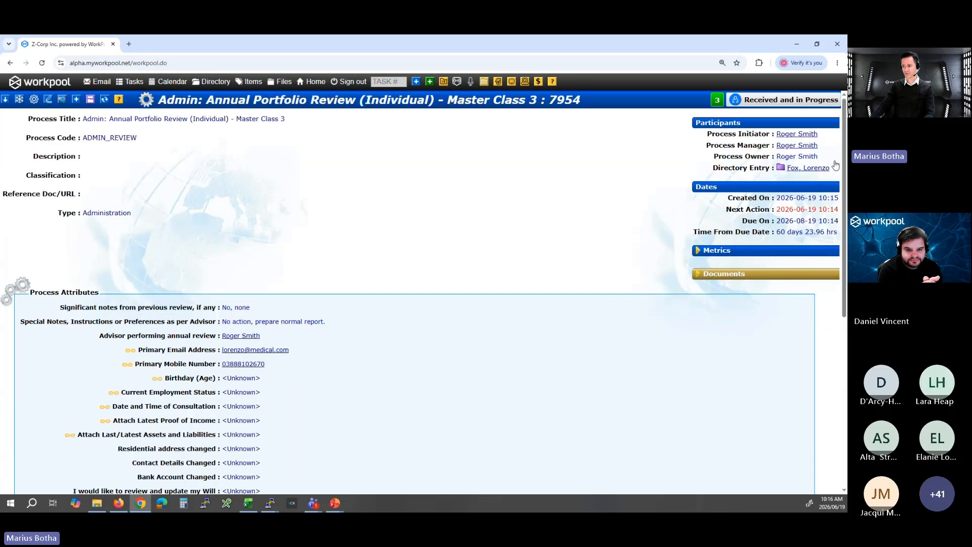
Open the client's directory entry from the process and check the primary mobile number in the Person view.
{"action": "left_click", "coordinate": [799, 171]}
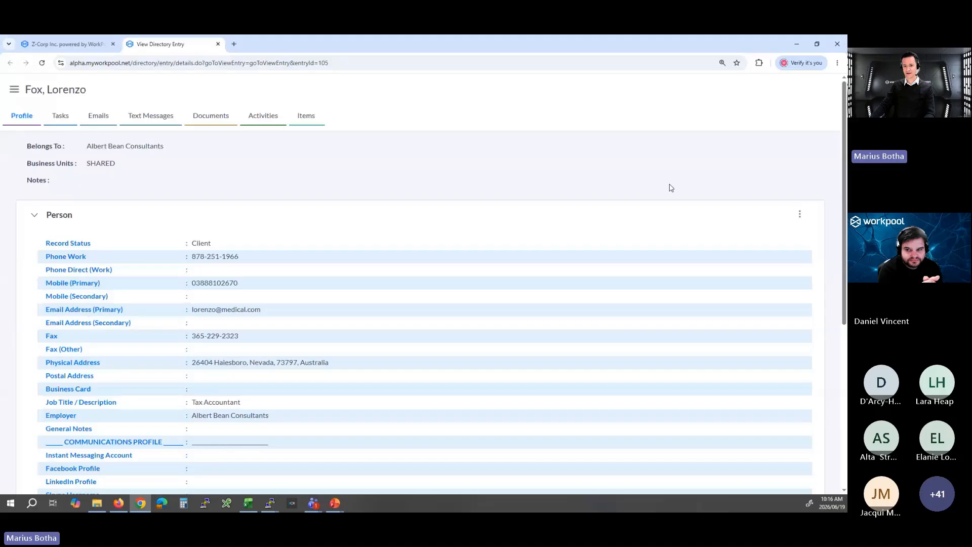
{"action": "scroll", "coordinate": [254, 201], "scroll_direction": "down", "scroll_amount": 2}
{"action": "left_click_drag", "start_coordinate": [254, 201], "coordinate": [197, 197]}
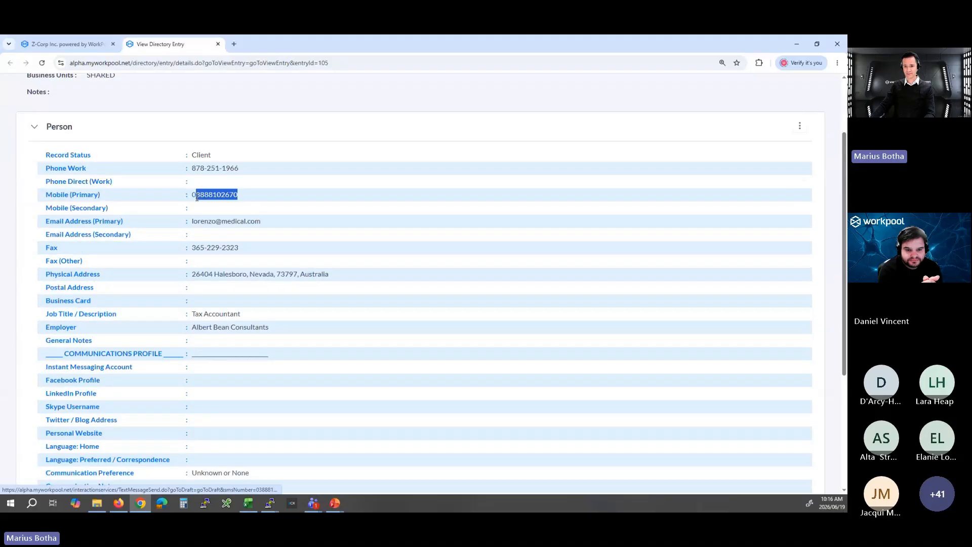
{"action": "scroll", "coordinate": [257, 199], "scroll_direction": "up", "scroll_amount": 2}
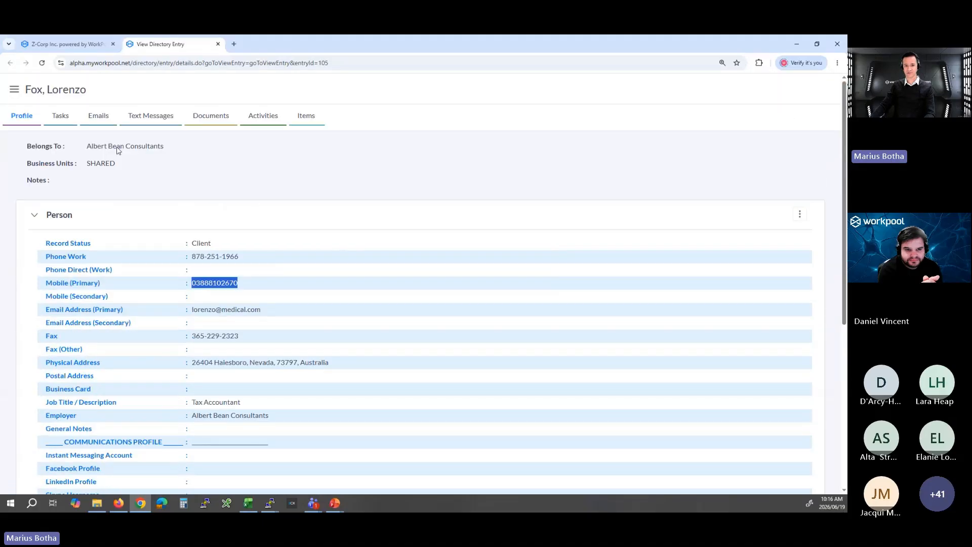
Examine the Person view's audit trail for the latest mobile number change and close the directory entry.
{"action": "left_click", "coordinate": [804, 218]}
{"action": "left_click", "coordinate": [805, 241]}
{"action": "left_click_drag", "start_coordinate": [459, 232], "coordinate": [105, 235]}
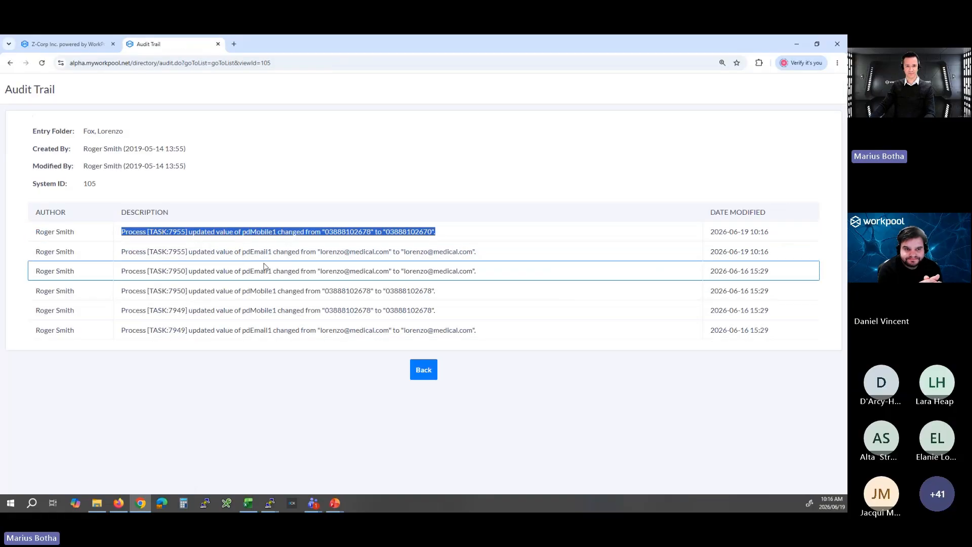
{"action": "middle_click", "coordinate": [177, 47]}
Open the Confirm Employment Status and Book Consultation task and start updating its process attributes.
{"action": "scroll", "coordinate": [375, 246], "scroll_direction": "down", "scroll_amount": 6}
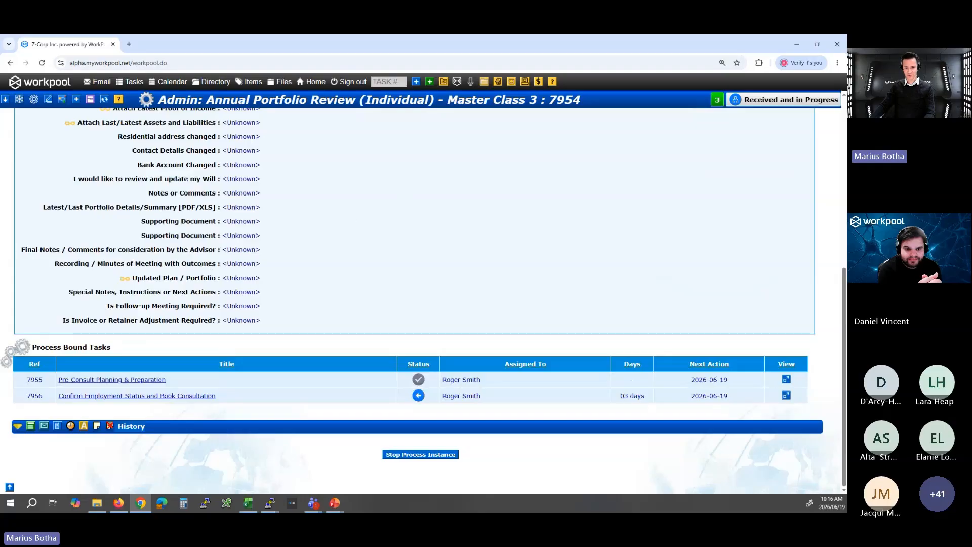
{"action": "left_click", "coordinate": [141, 401]}
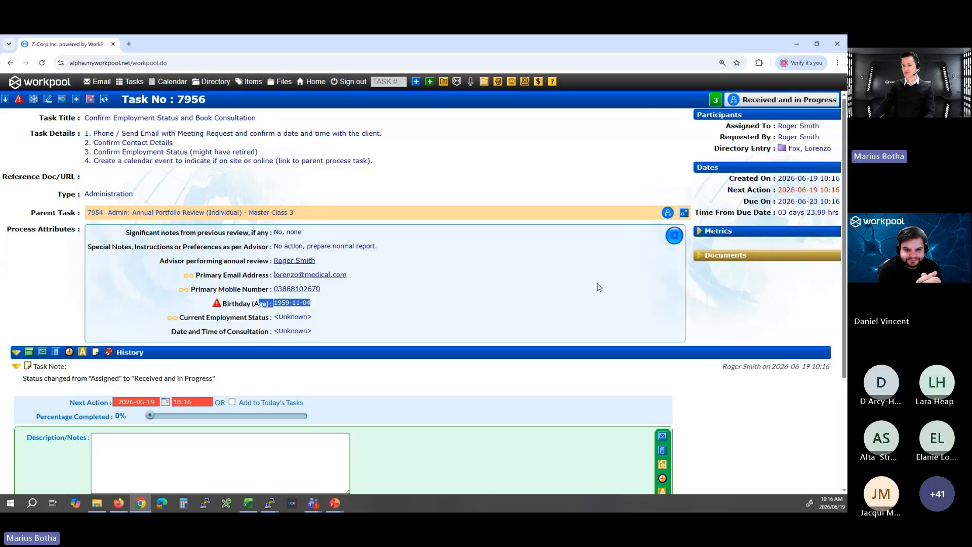
{"action": "left_click", "coordinate": [673, 235]}
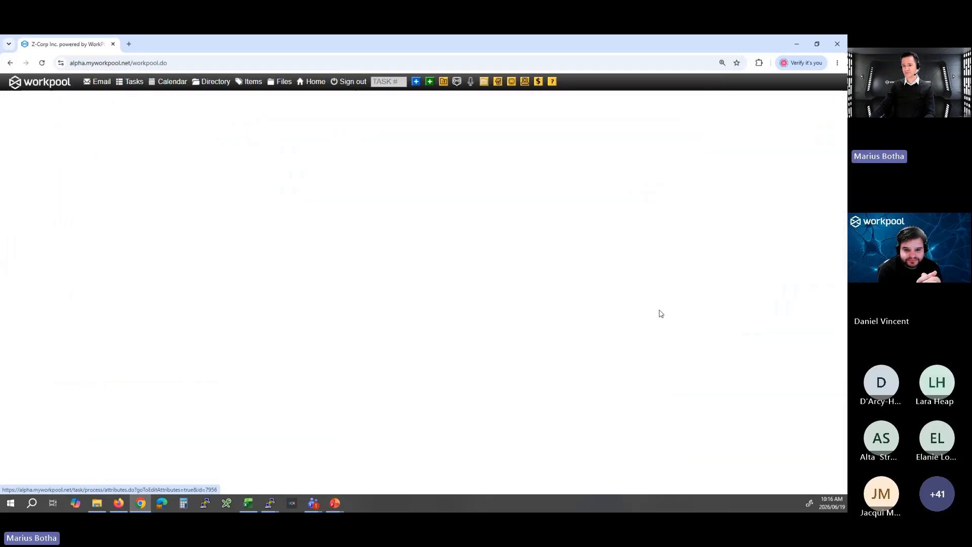
Examine the read-only Birthday (Age) attribute pulled from the client's directory entry.
{"action": "left_click_drag", "start_coordinate": [150, 293], "coordinate": [191, 292]}
{"action": "left_click_drag", "start_coordinate": [253, 293], "coordinate": [229, 294]}
{"action": "left_click_drag", "start_coordinate": [165, 294], "coordinate": [182, 293]}
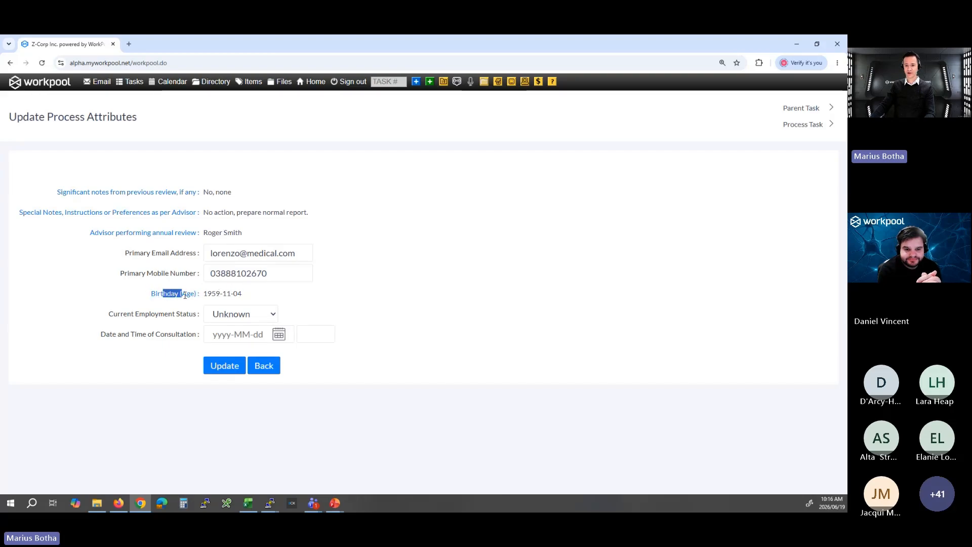
{"action": "left_click", "coordinate": [301, 307]}
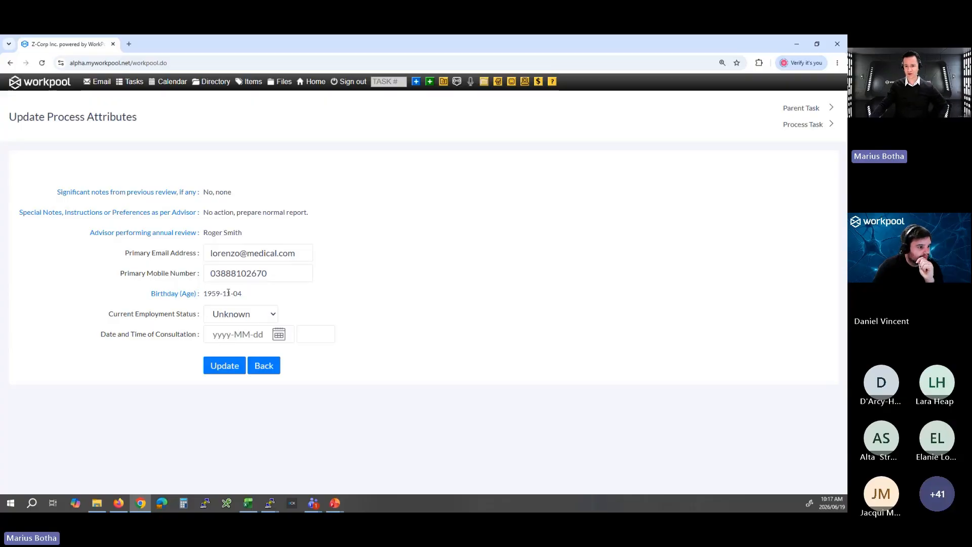
{"action": "left_click_drag", "start_coordinate": [154, 294], "coordinate": [319, 299]}
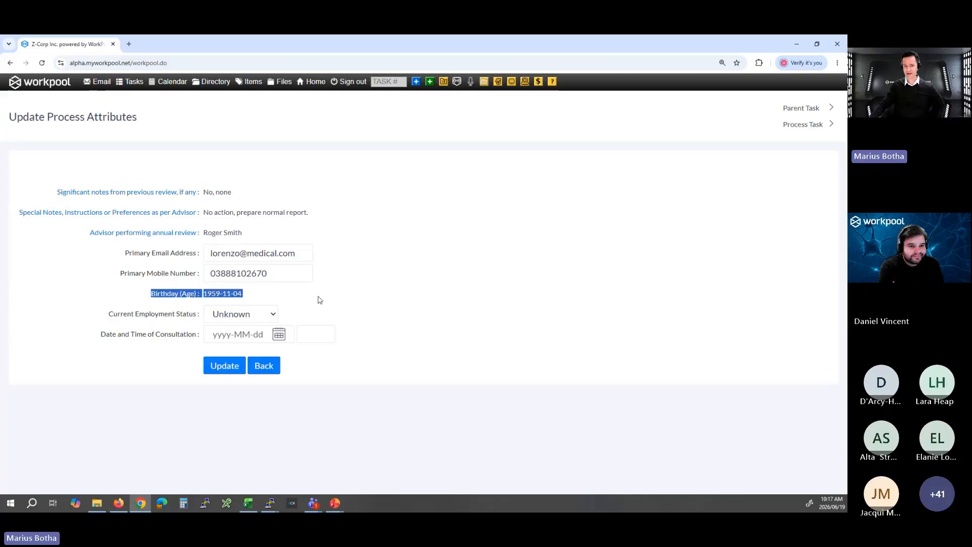
{"action": "left_click", "coordinate": [337, 305]}
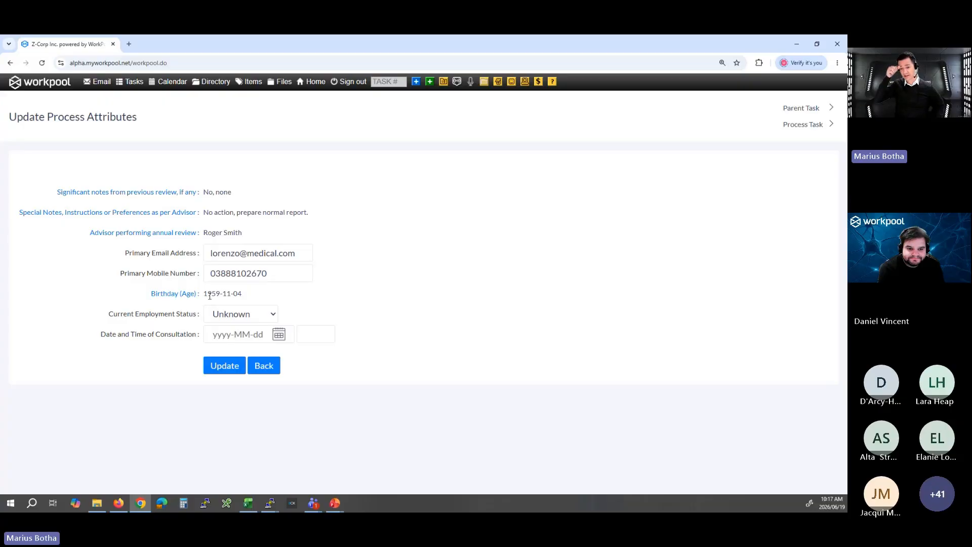
Set the current employment status to Unemployed and the consultation to 2026-07-03 at 16:00, saving the process attributes.
{"action": "left_click", "coordinate": [255, 318]}
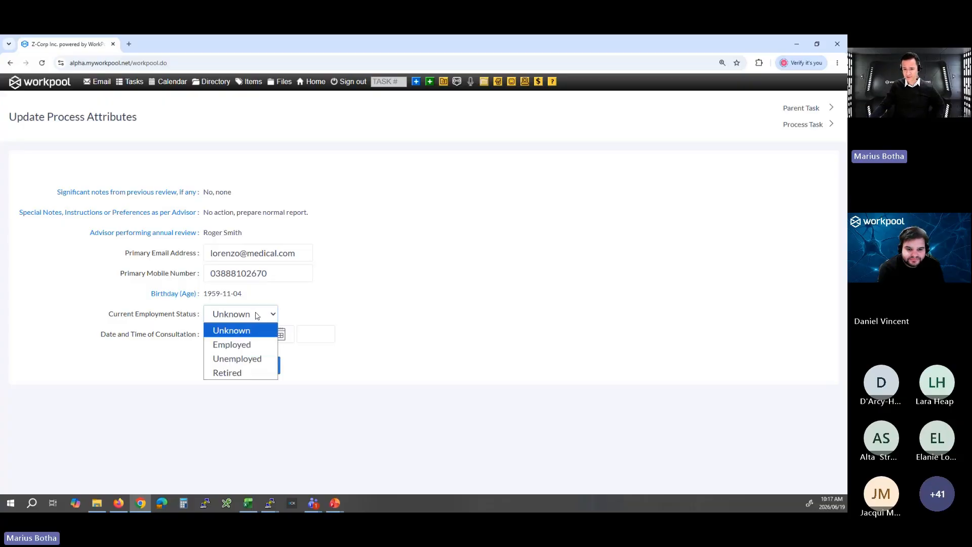
{"action": "left_click", "coordinate": [244, 358]}
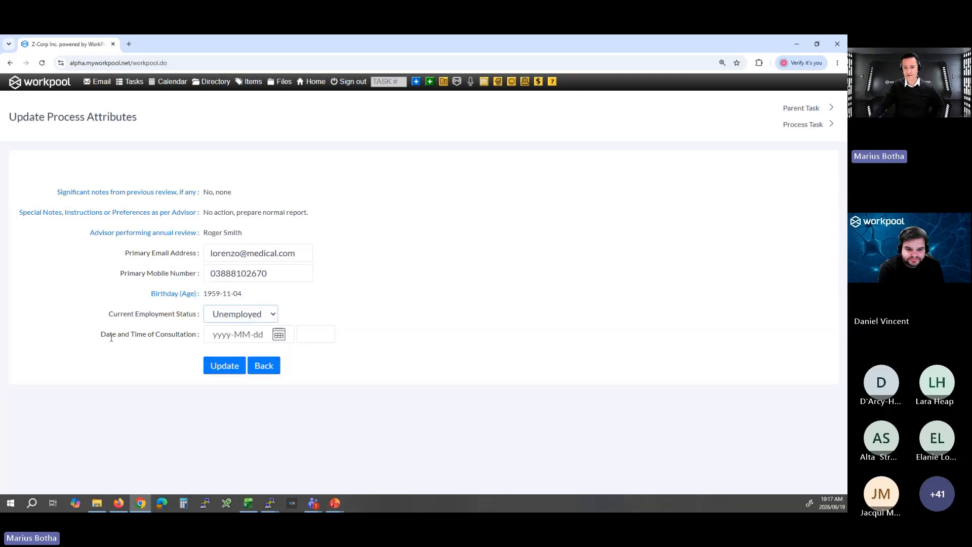
{"action": "left_click", "coordinate": [281, 336]}
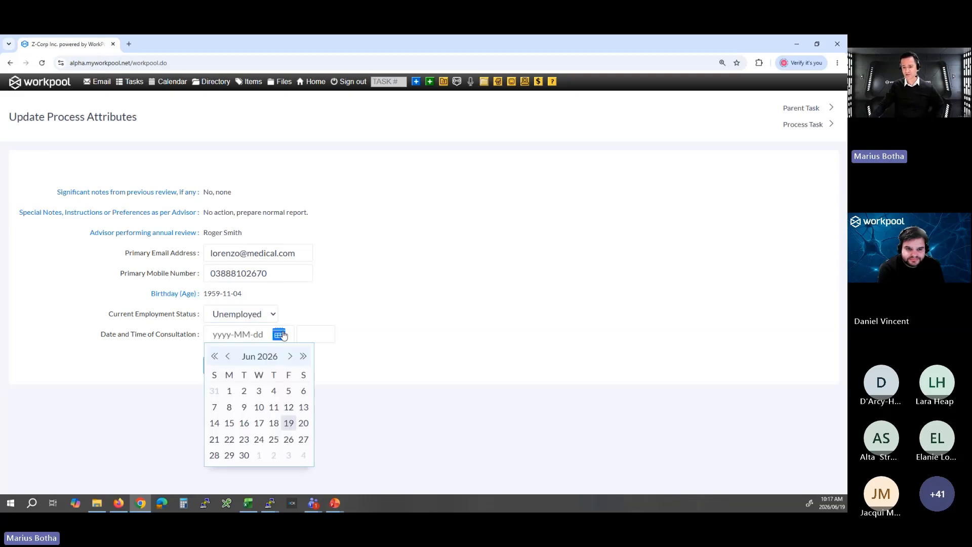
{"action": "left_click", "coordinate": [288, 454]}
{"action": "left_click", "coordinate": [318, 333]}
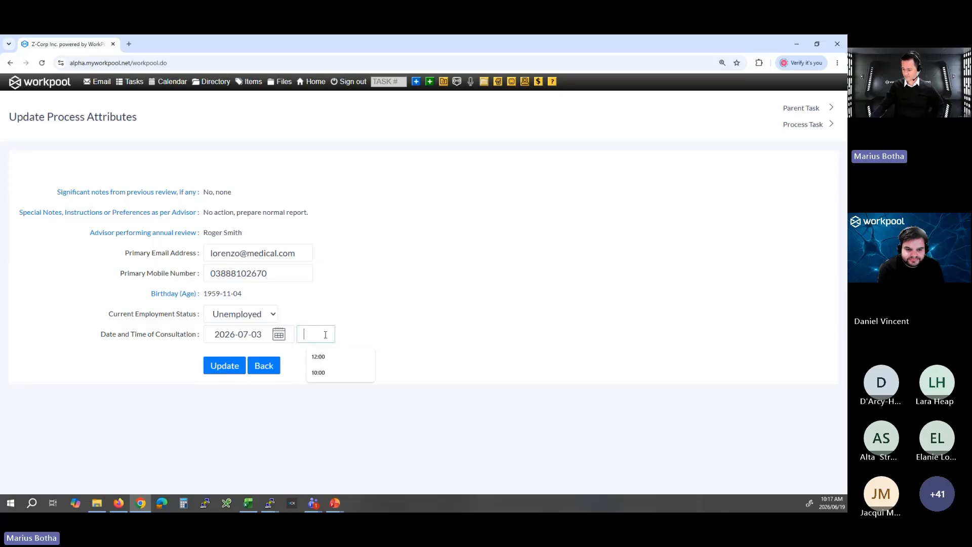
{"action": "type", "text": "16:00"}
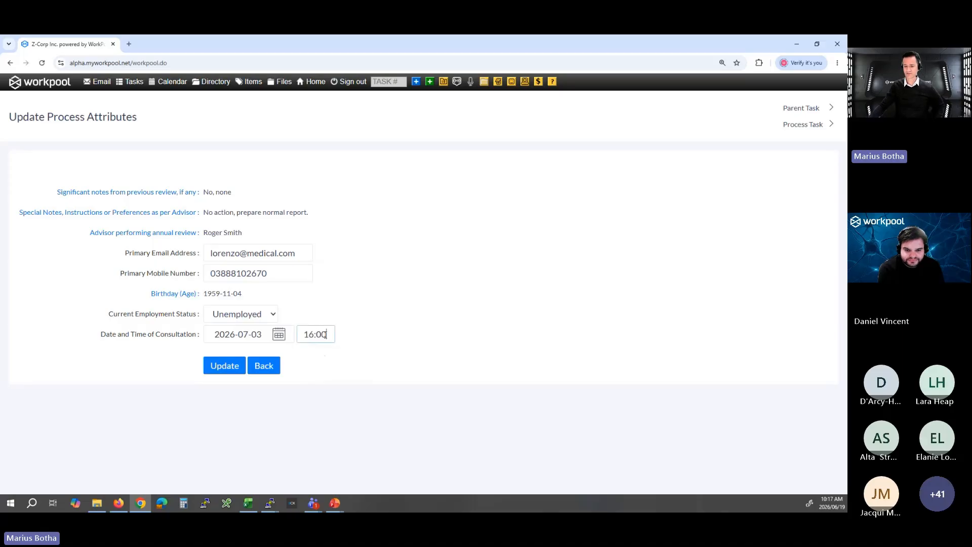
{"action": "left_click", "coordinate": [223, 370]}
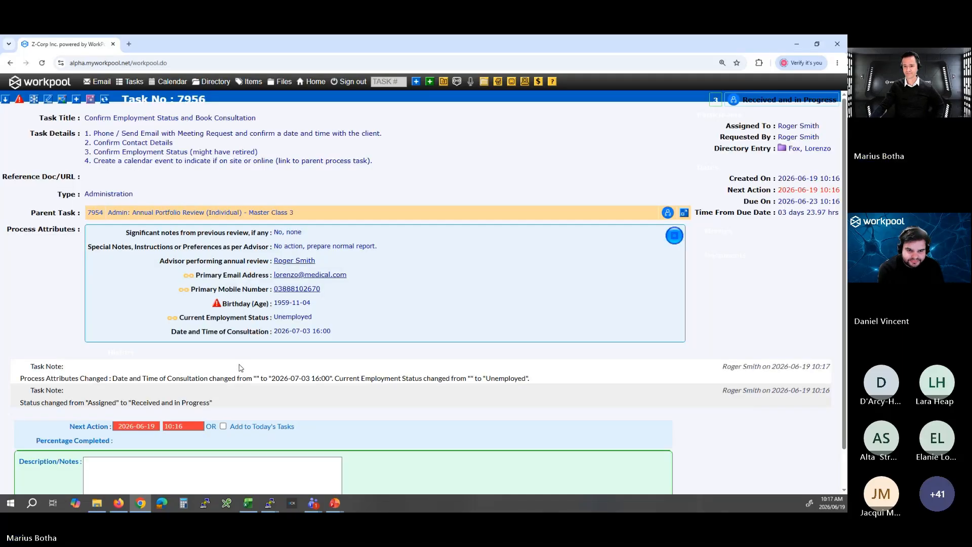
Mark the Confirm Employment Status and Book Consultation task as completed and submit its details.
{"action": "scroll", "coordinate": [277, 395], "scroll_direction": "down", "scroll_amount": 2}
{"action": "scroll", "coordinate": [280, 389], "scroll_direction": "up", "scroll_amount": 2}
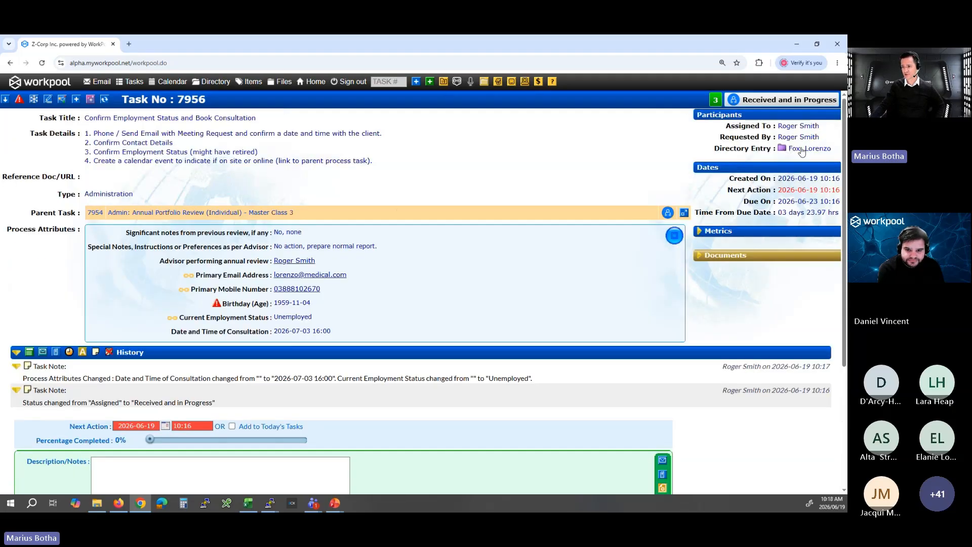
{"action": "scroll", "coordinate": [421, 292], "scroll_direction": "down", "scroll_amount": 3}
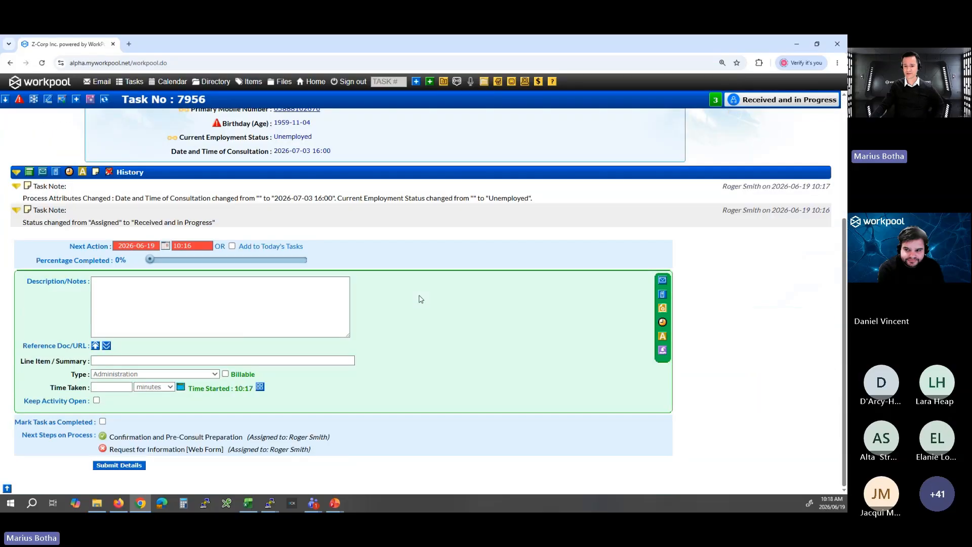
{"action": "left_click", "coordinate": [115, 465]}
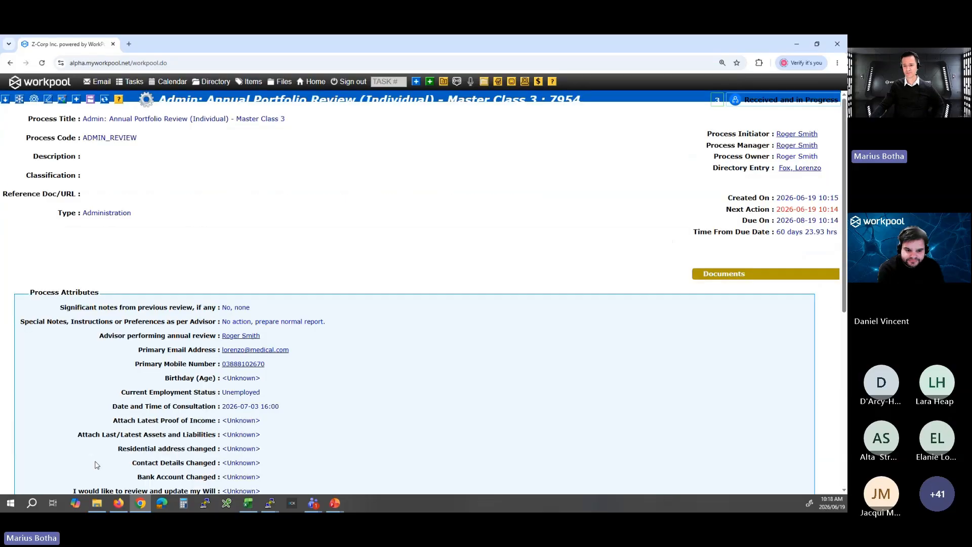
Check the employment status in the Portfolio view of the client's directory entry and close the entry.
{"action": "left_click", "coordinate": [818, 169]}
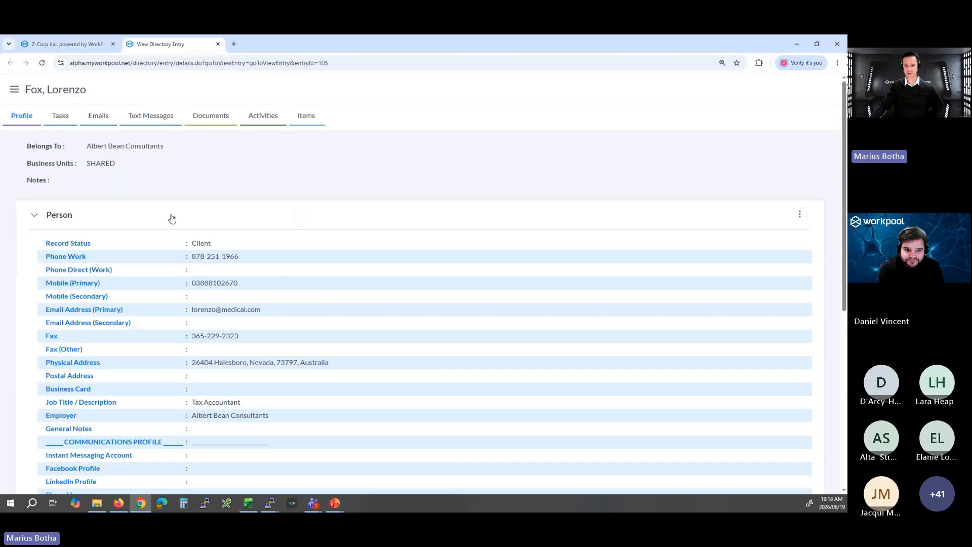
{"action": "left_click", "coordinate": [172, 219]}
{"action": "left_click", "coordinate": [33, 258]}
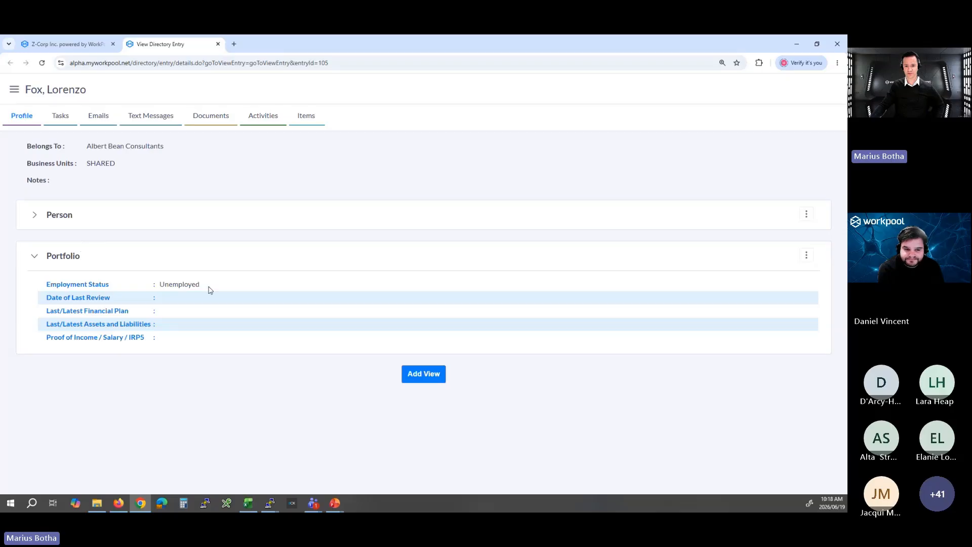
{"action": "left_click_drag", "start_coordinate": [218, 286], "coordinate": [50, 285]}
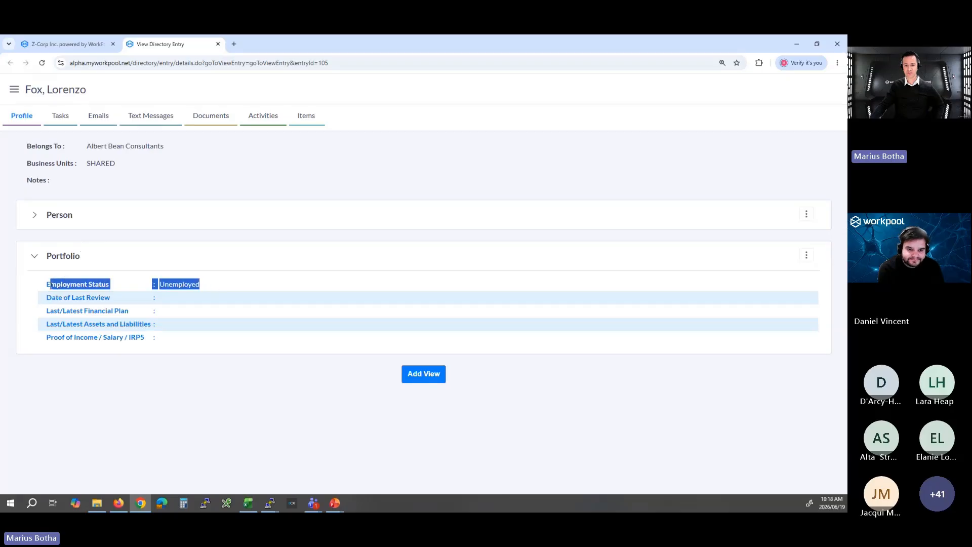
{"action": "left_click", "coordinate": [244, 324]}
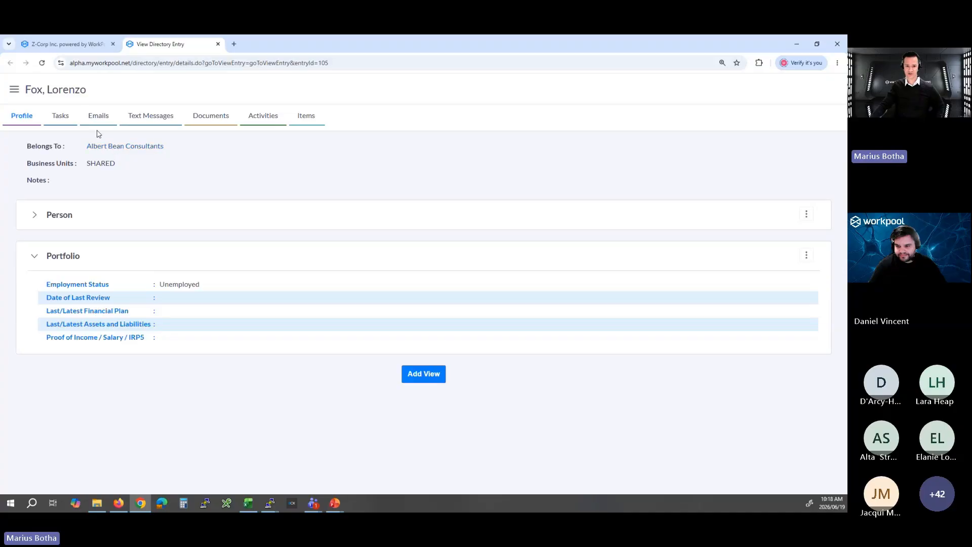
{"action": "middle_click", "coordinate": [168, 47]}
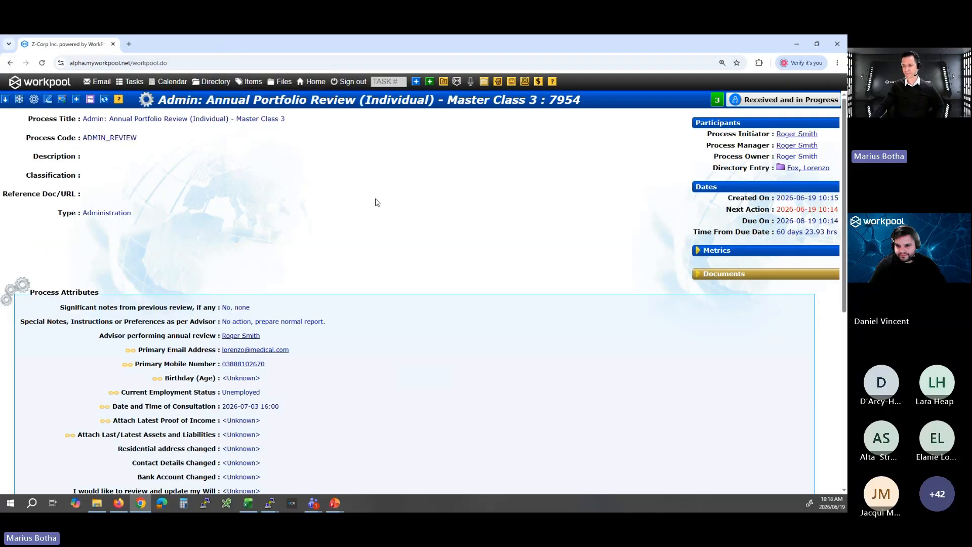
Review the process attribute fields of the Confirmation and Pre-Consult Preparation task without saving, and switch to the PowerPoint presentation.
{"action": "scroll", "coordinate": [388, 262], "scroll_direction": "down", "scroll_amount": 7}
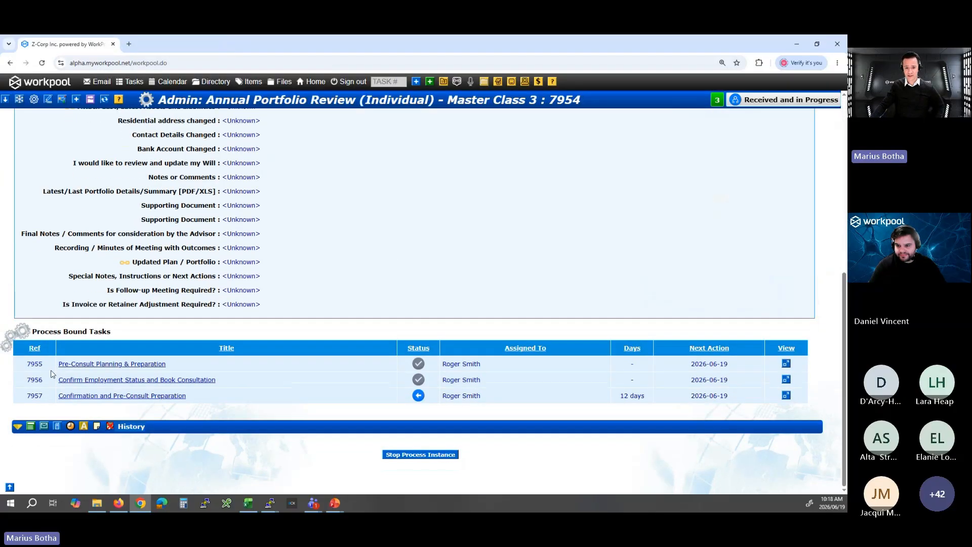
{"action": "left_click", "coordinate": [94, 396]}
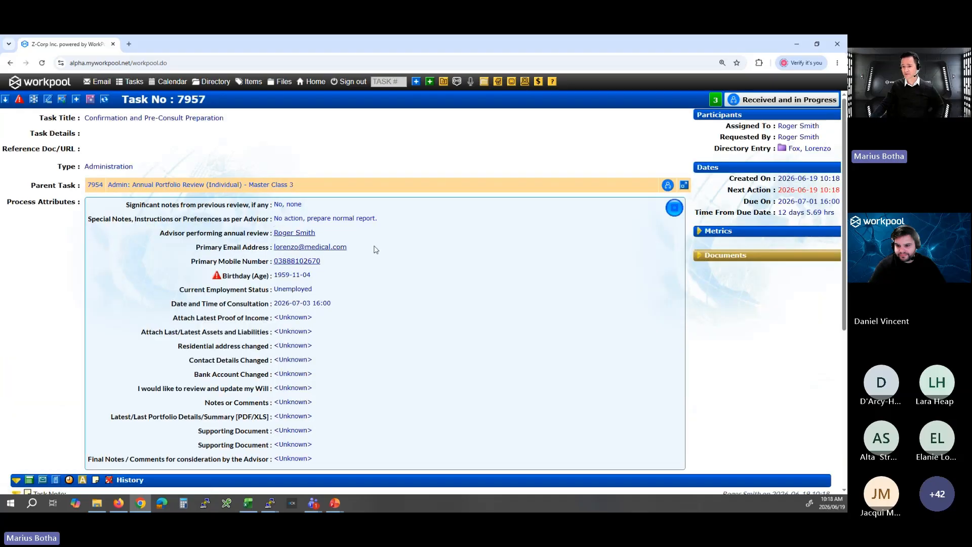
{"action": "left_click", "coordinate": [673, 207]}
{"action": "scroll", "coordinate": [376, 225], "scroll_direction": "down", "scroll_amount": 3}
{"action": "scroll", "coordinate": [375, 225], "scroll_direction": "down", "scroll_amount": 1}
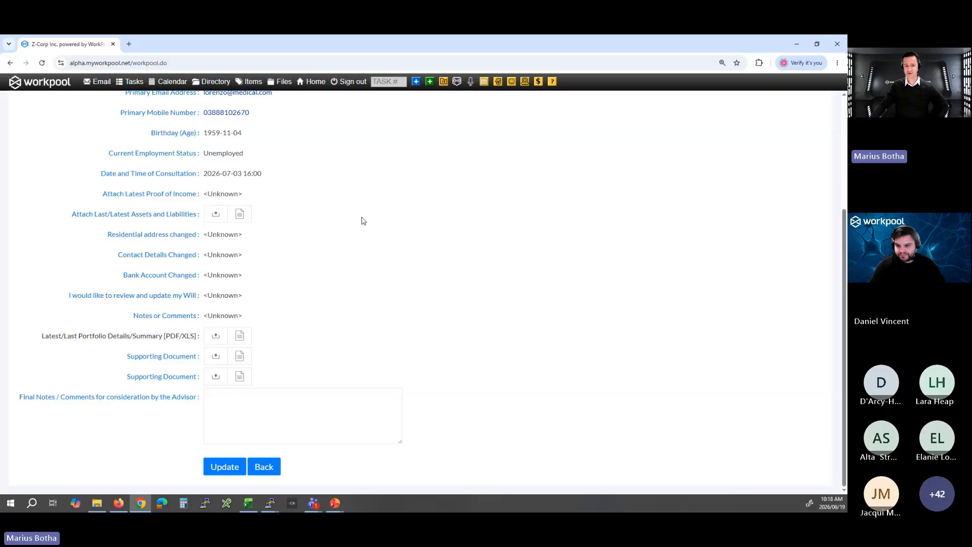
{"action": "scroll", "coordinate": [336, 309], "scroll_direction": "up", "scroll_amount": 4}
{"action": "scroll", "coordinate": [337, 318], "scroll_direction": "down", "scroll_amount": 4}
{"action": "left_click", "coordinate": [269, 463]}
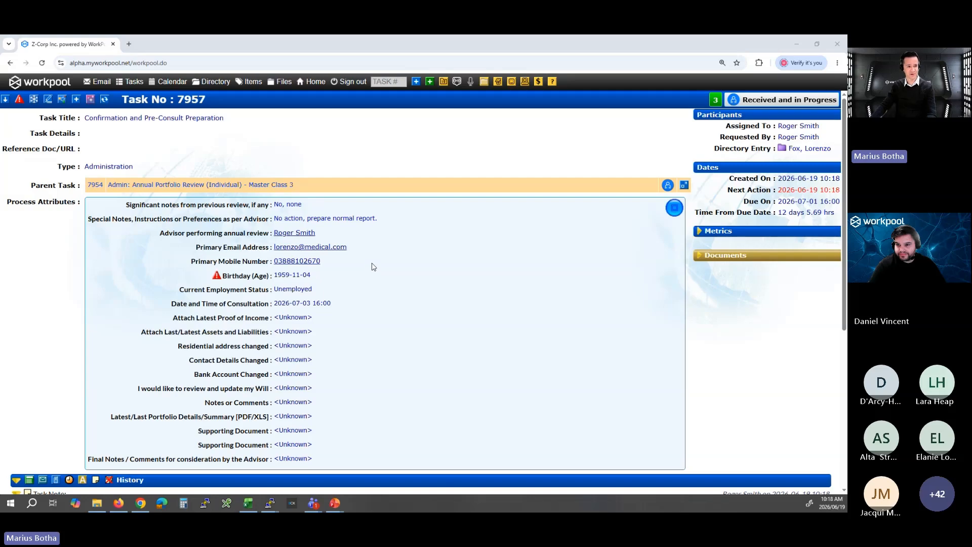
{"action": "key", "text": "alt+Tab"}
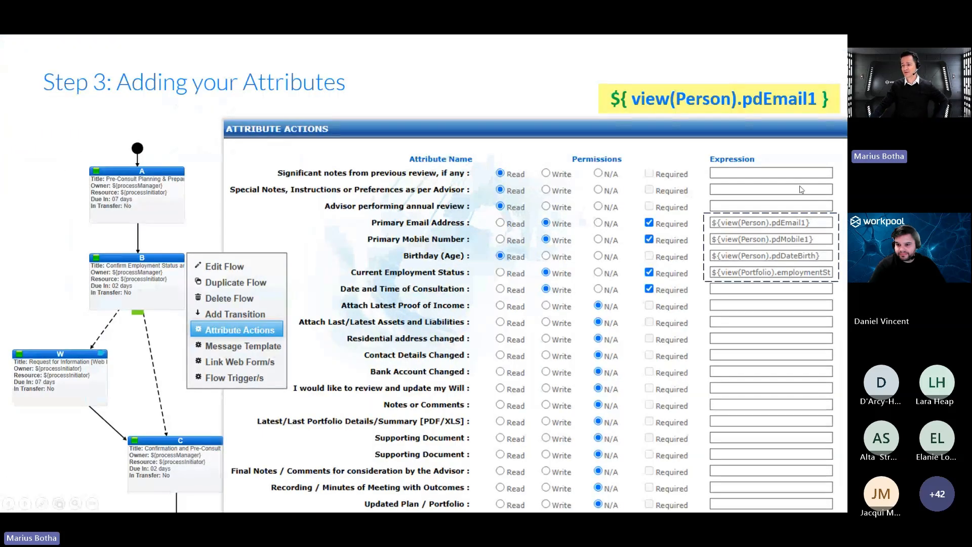
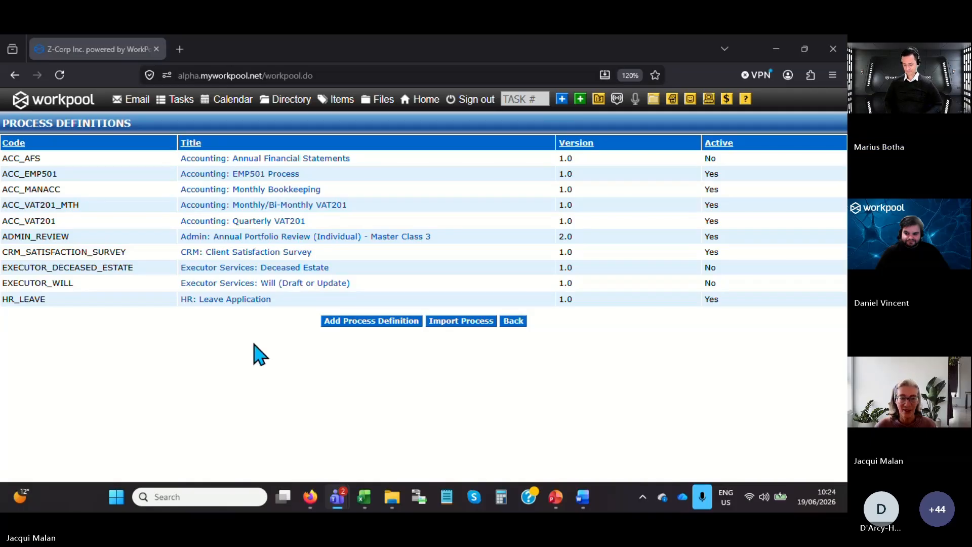
Open the diagram of version 2.0 of the Annual Portfolio Review (Individual) - Master Class 3 process and look through its flows.
{"action": "left_click", "coordinate": [339, 236]}
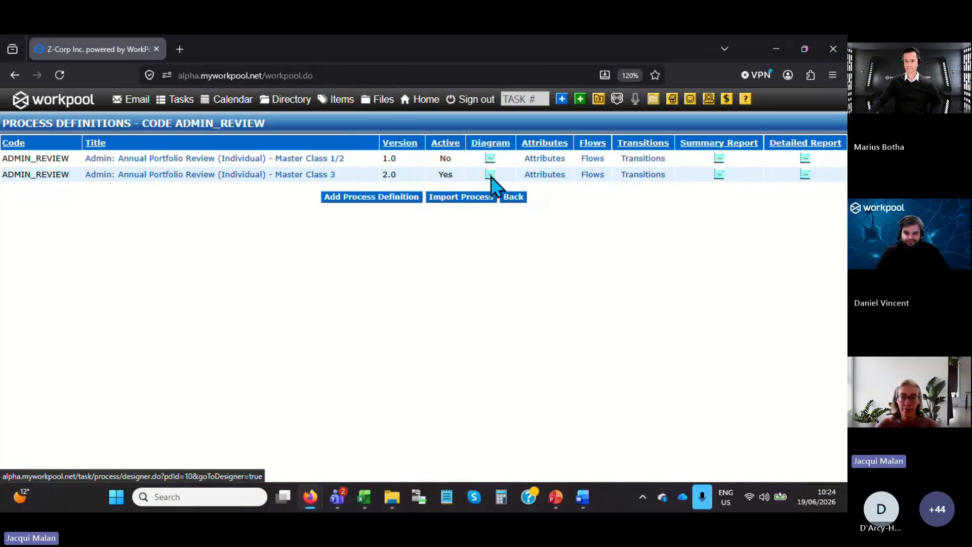
{"action": "left_click", "coordinate": [490, 175]}
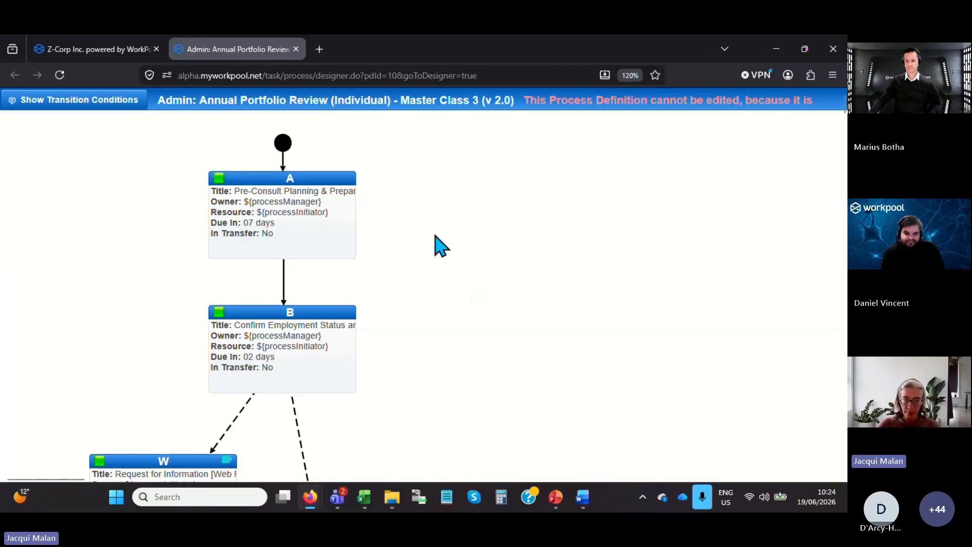
{"action": "scroll", "coordinate": [441, 247], "scroll_direction": "down", "scroll_amount": 5}
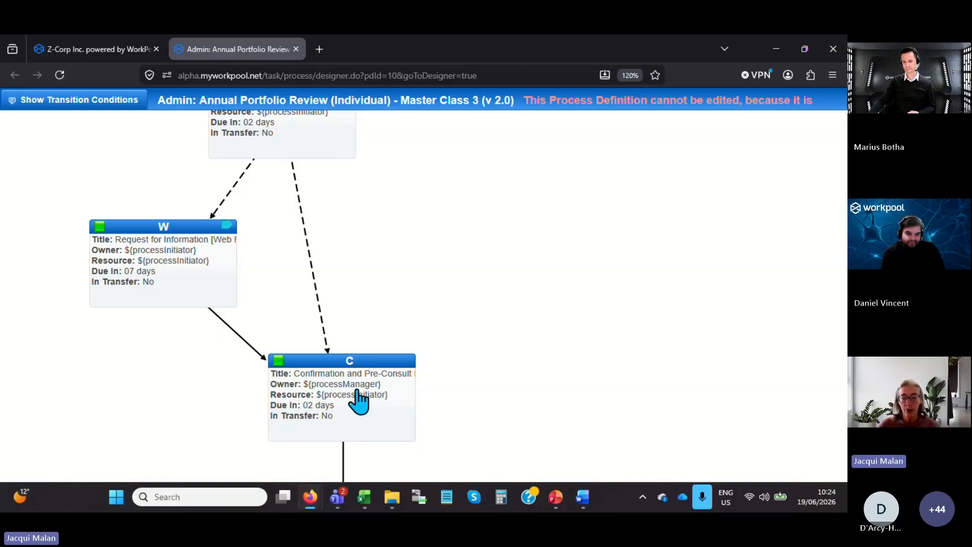
{"action": "scroll", "coordinate": [358, 400], "scroll_direction": "down", "scroll_amount": 2}
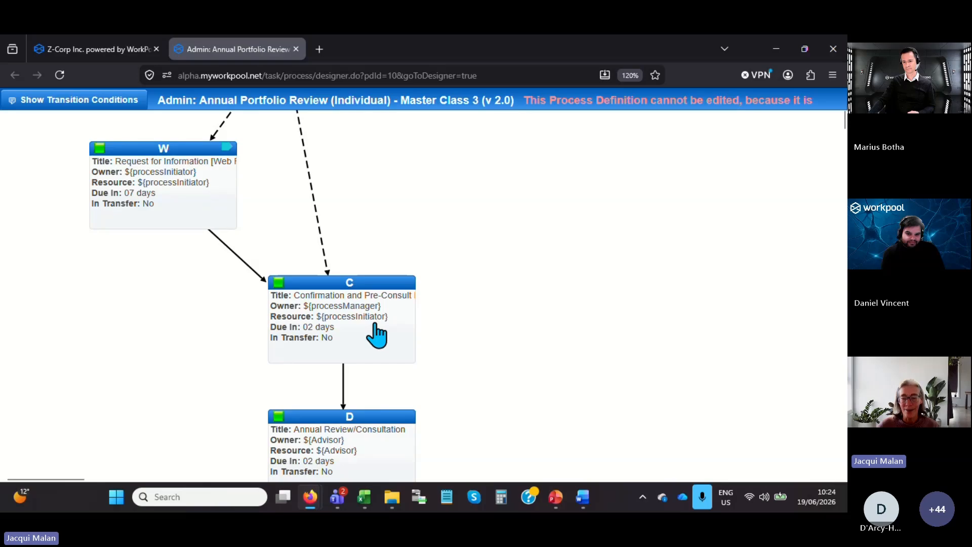
{"action": "right_click", "coordinate": [376, 334]}
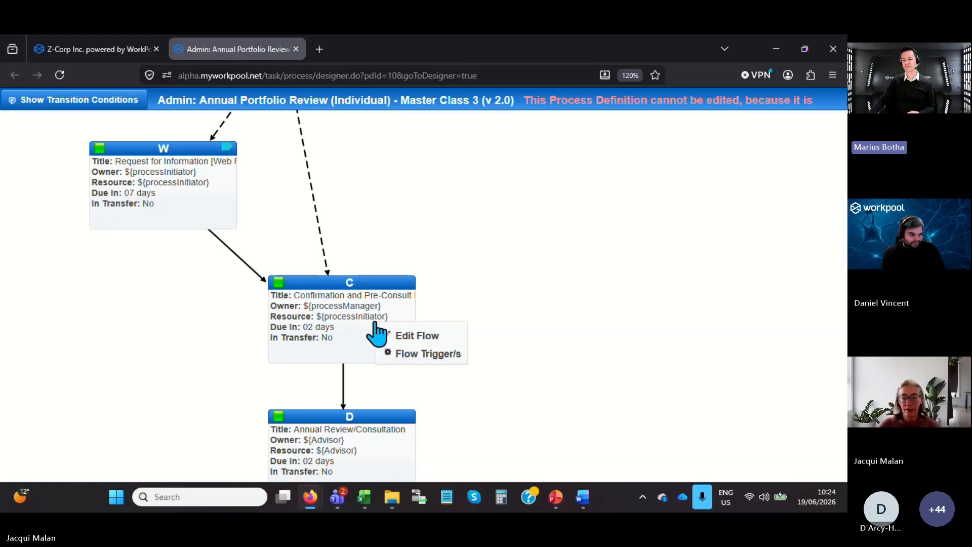
{"action": "scroll", "coordinate": [377, 334], "scroll_direction": "down", "scroll_amount": 2}
{"action": "scroll", "coordinate": [384, 269], "scroll_direction": "up", "scroll_amount": 1}
{"action": "scroll", "coordinate": [380, 256], "scroll_direction": "up", "scroll_amount": 4}
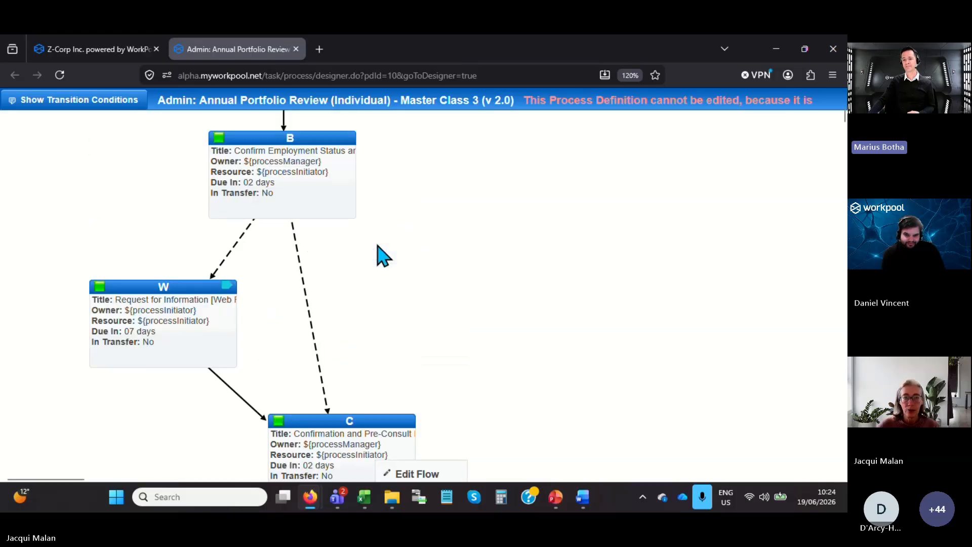
Add a Text Message trigger named "Appointment confirmation" to flow B, the Confirm Employment Status task.
{"action": "right_click", "coordinate": [304, 209]}
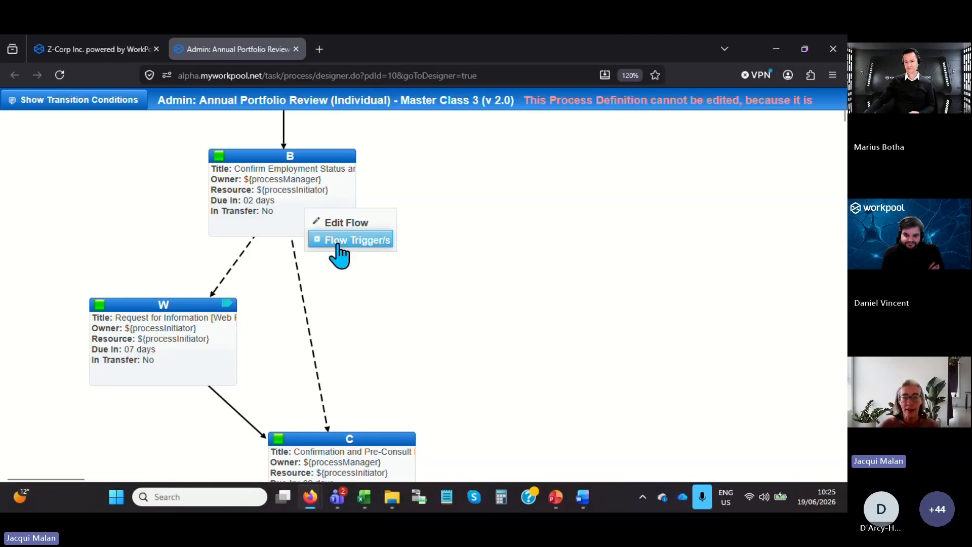
{"action": "left_click", "coordinate": [357, 252]}
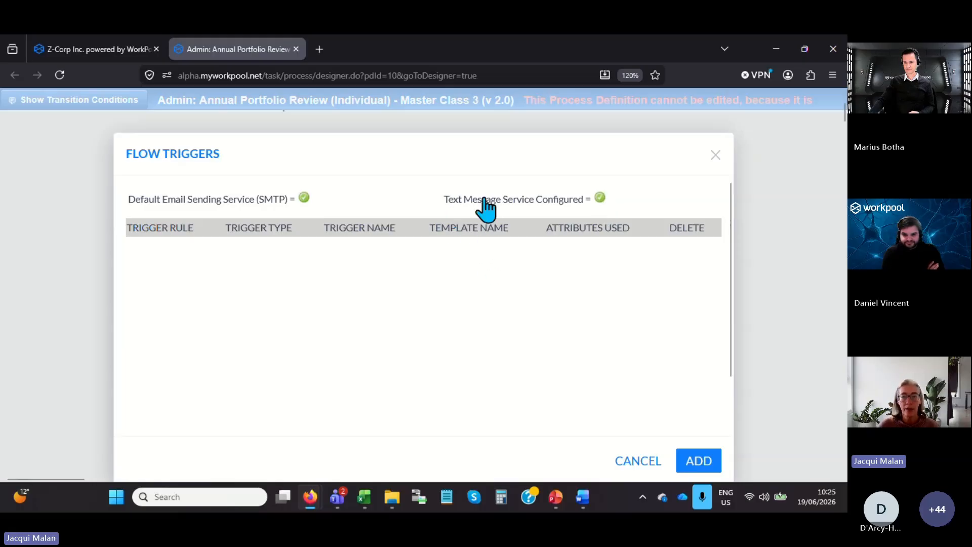
{"action": "left_click", "coordinate": [699, 462]}
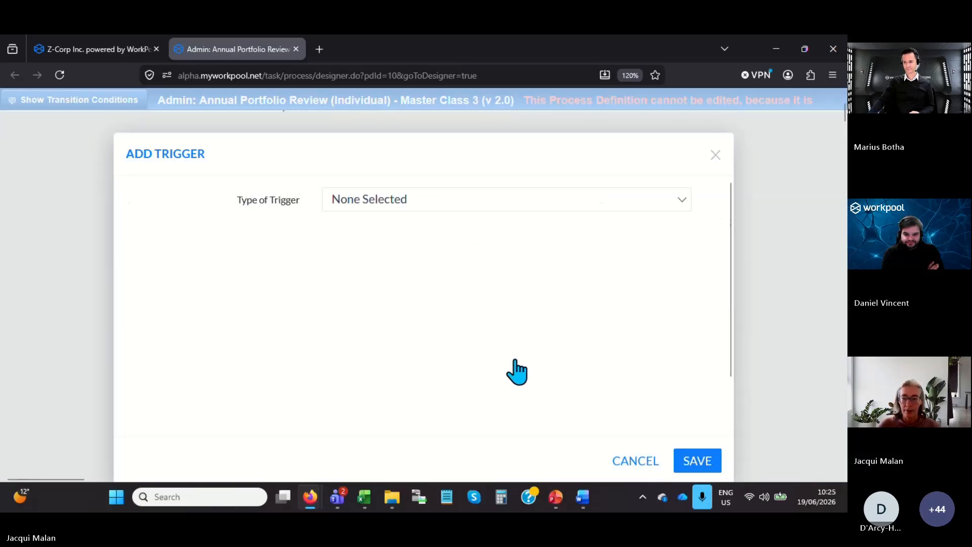
{"action": "left_click", "coordinate": [399, 208]}
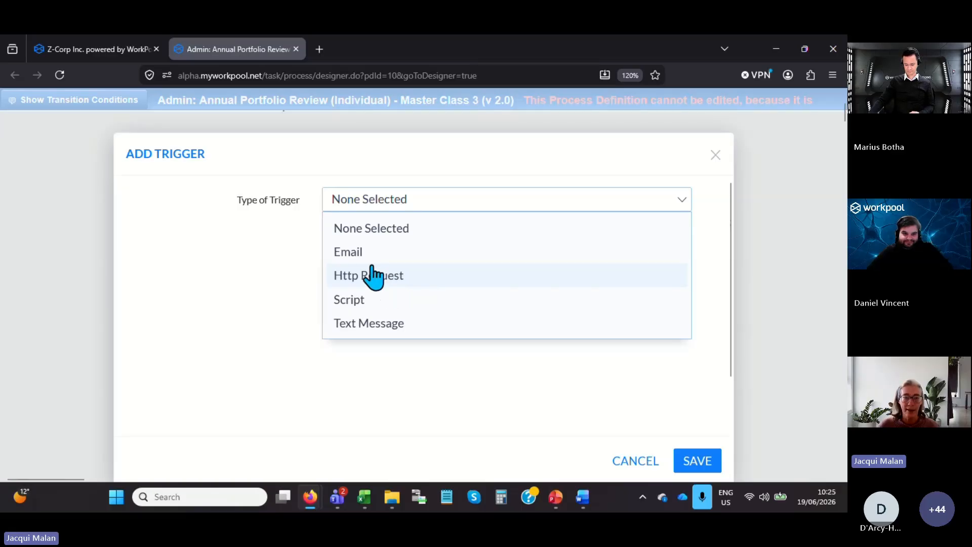
{"action": "left_click", "coordinate": [381, 336]}
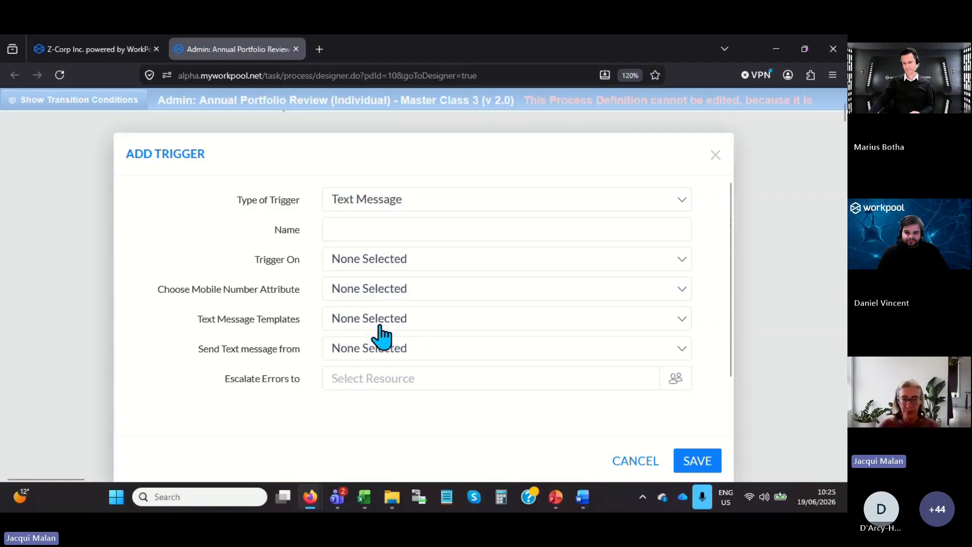
{"action": "left_click", "coordinate": [350, 226]}
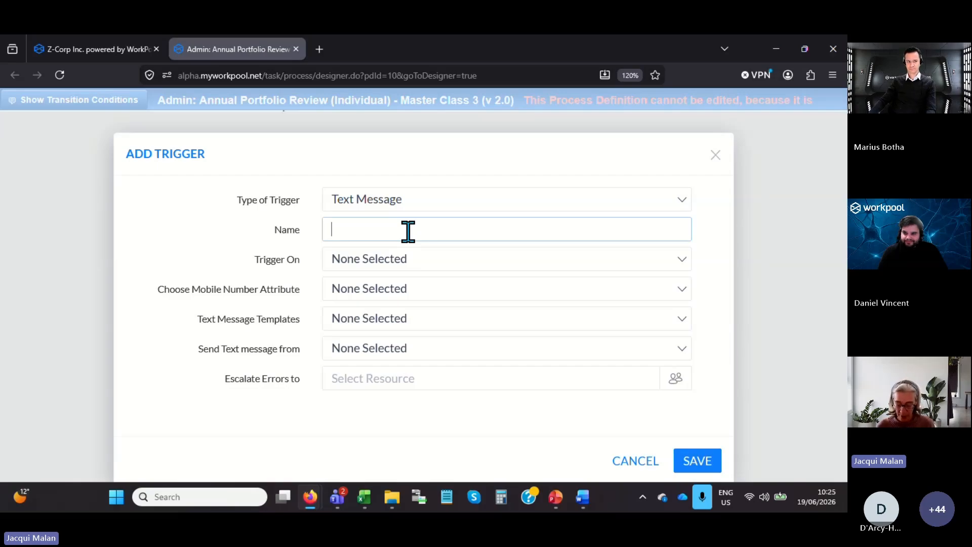
{"action": "type", "text": "Appointment confirmation"}
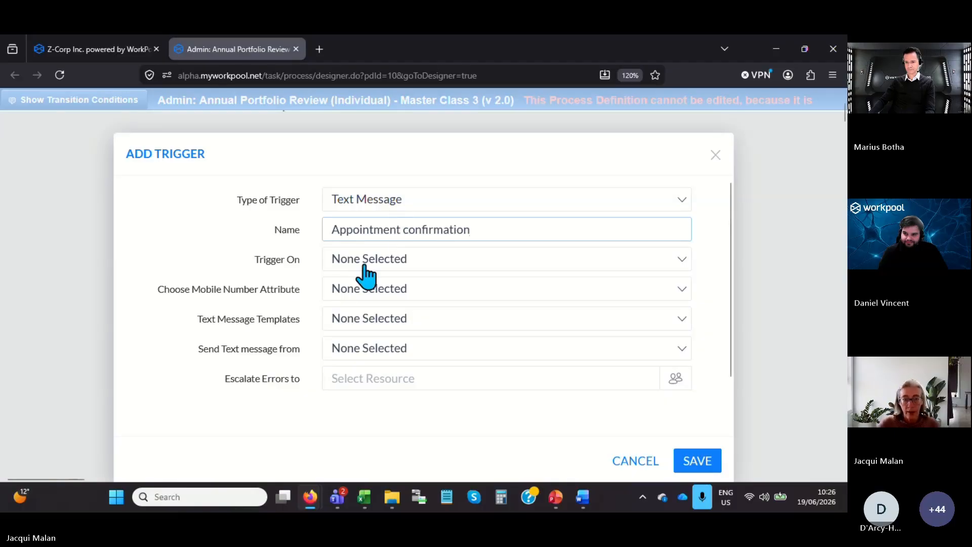
Fire the trigger on Task Completion, using the Primary Mobile Number attribute and the Confirmation of Appointment text message template.
{"action": "left_click", "coordinate": [413, 269]}
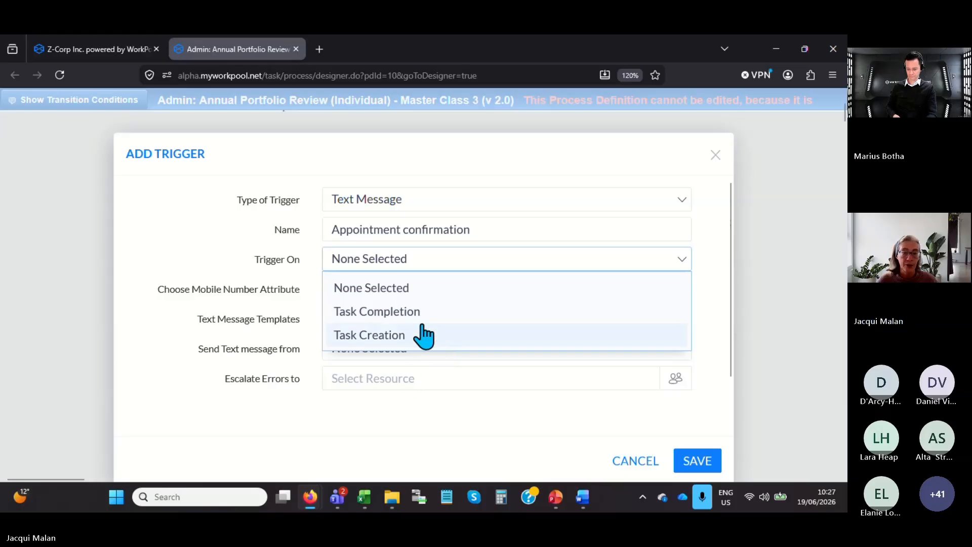
{"action": "left_click", "coordinate": [403, 319]}
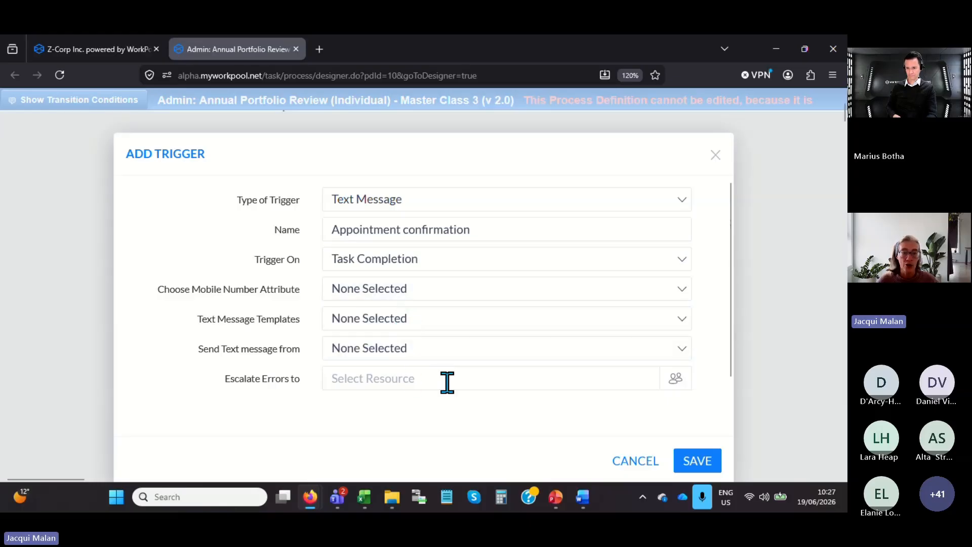
{"action": "left_click", "coordinate": [420, 288]}
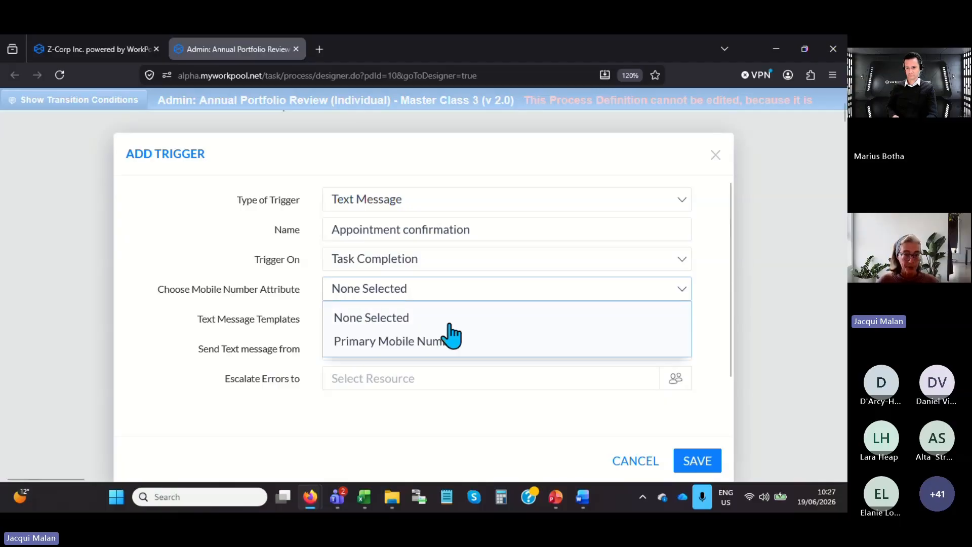
{"action": "left_click", "coordinate": [398, 347]}
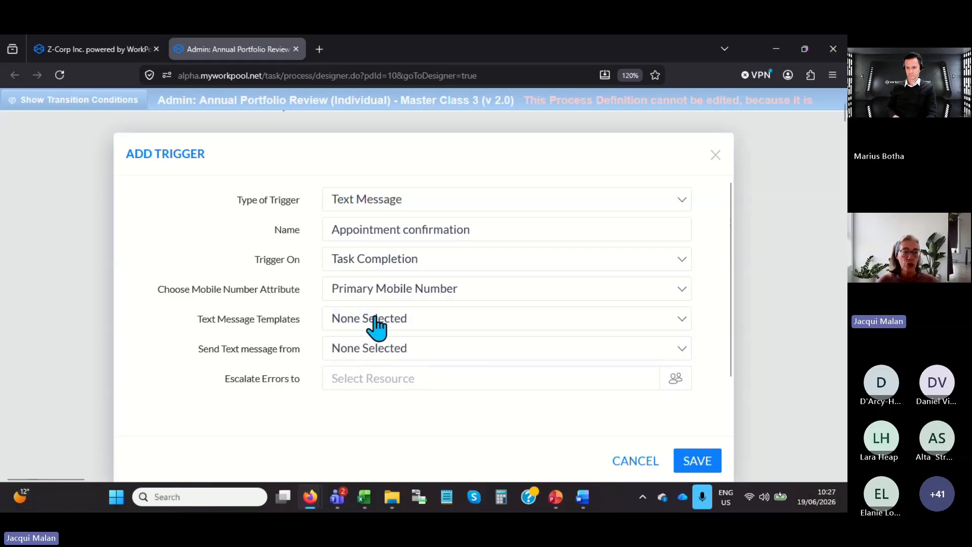
{"action": "left_click", "coordinate": [418, 326]}
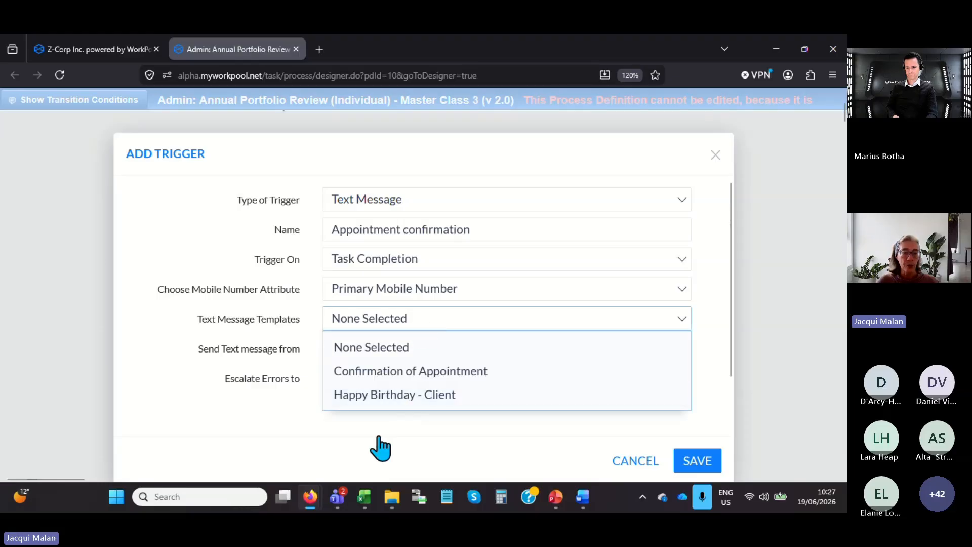
{"action": "left_click", "coordinate": [426, 374]}
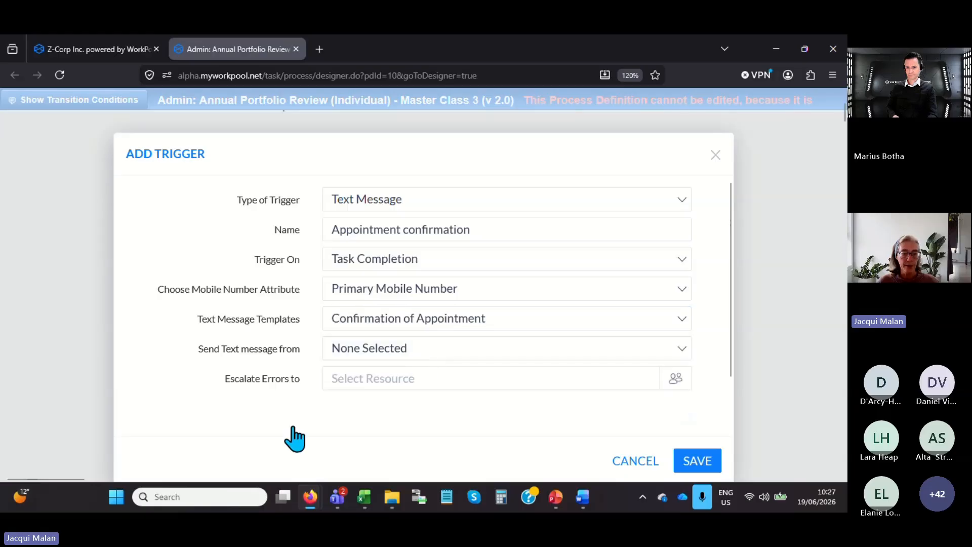
Set the text message sender to Resource Assigned to flow task, escalate errors to the Compliance group, and save the trigger.
{"action": "left_click", "coordinate": [380, 357]}
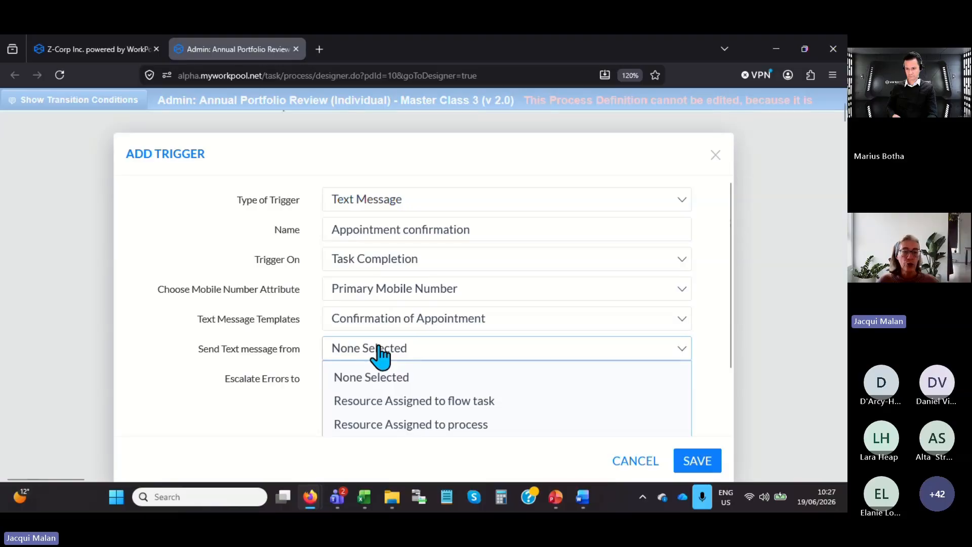
{"action": "scroll", "coordinate": [473, 403], "scroll_direction": "down", "scroll_amount": 2}
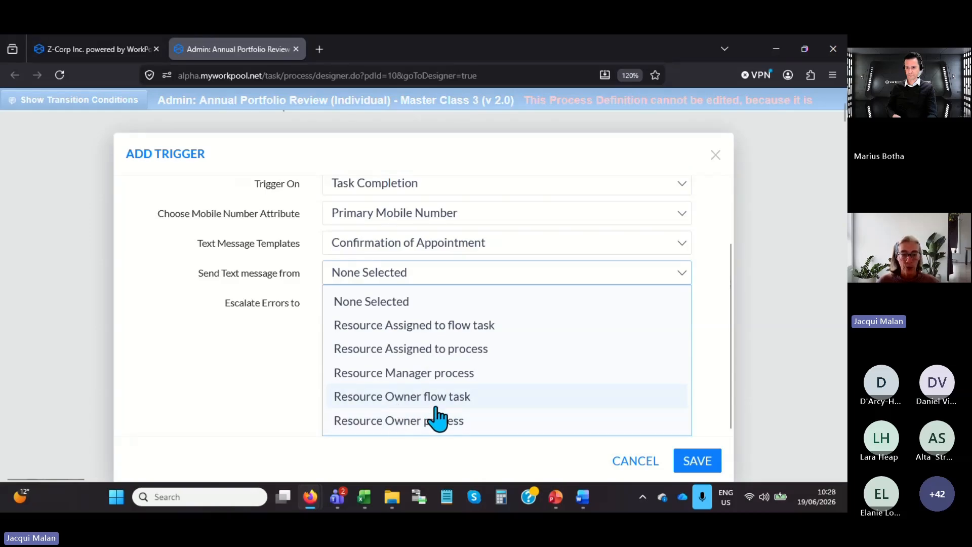
{"action": "left_click", "coordinate": [443, 334]}
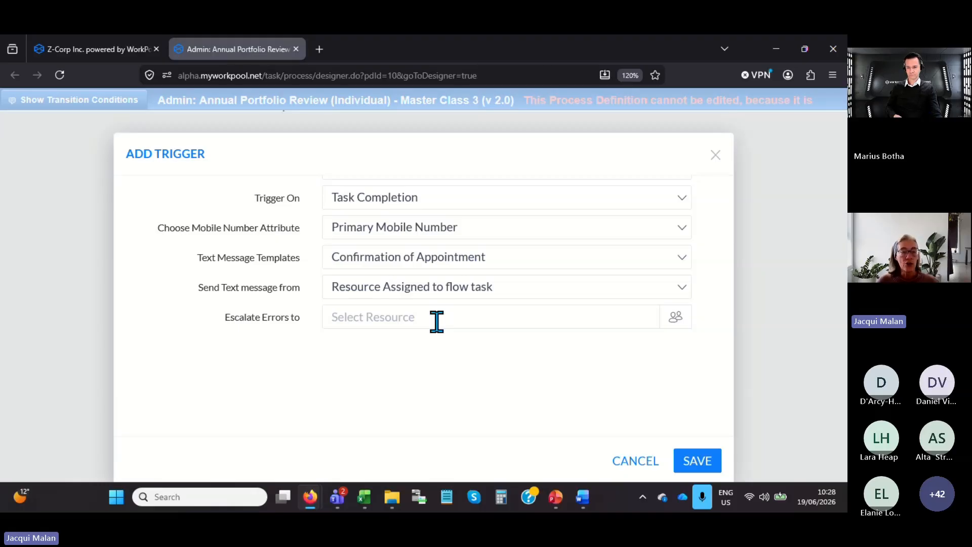
{"action": "left_click", "coordinate": [679, 322]}
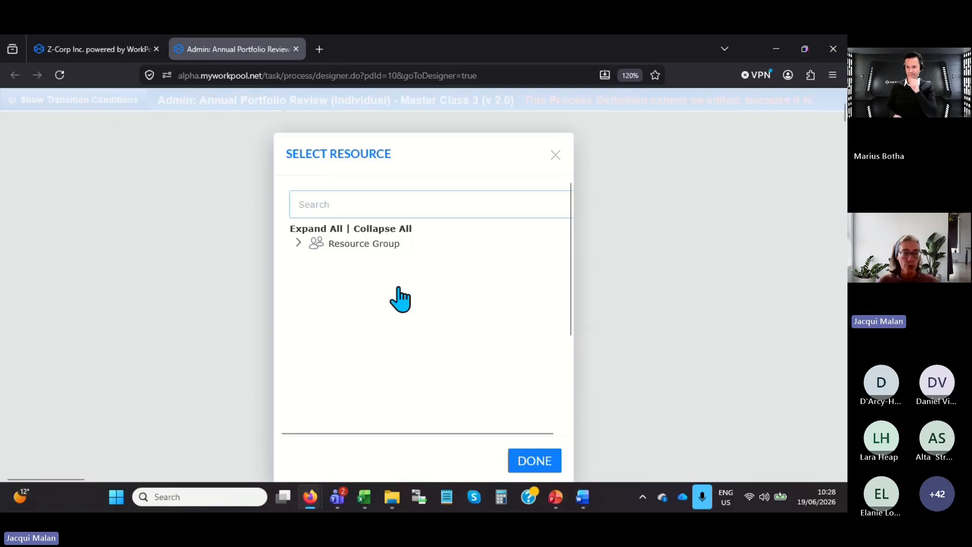
{"action": "left_click", "coordinate": [300, 243]}
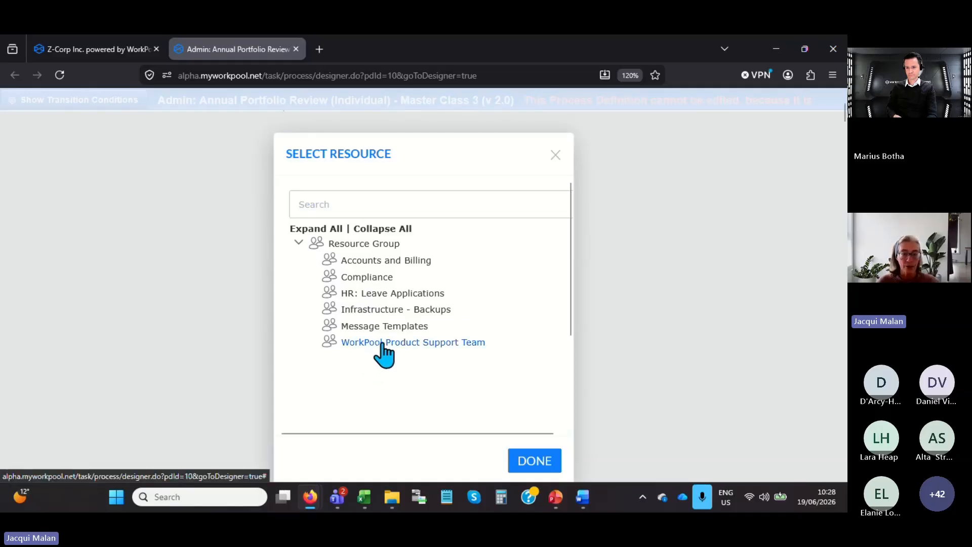
{"action": "left_click", "coordinate": [367, 278]}
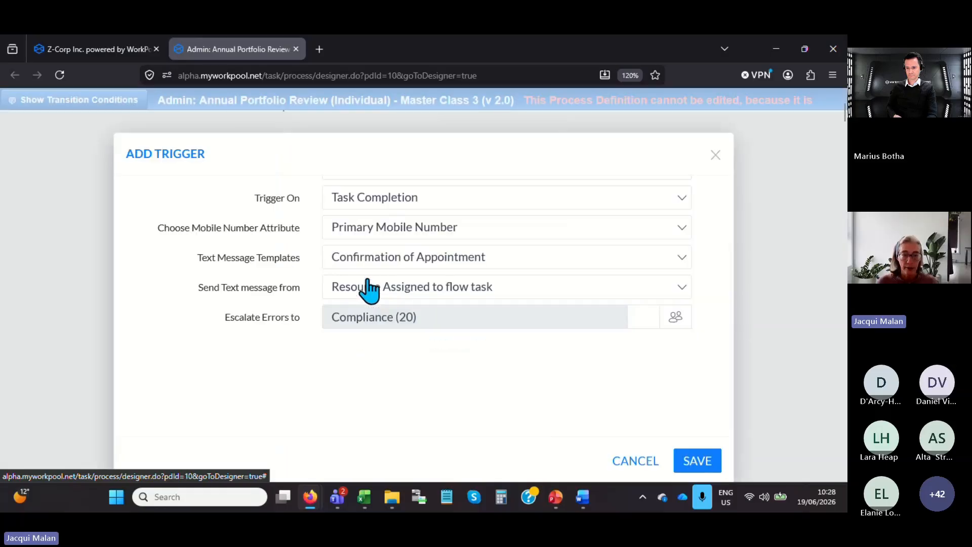
{"action": "left_click", "coordinate": [706, 463]}
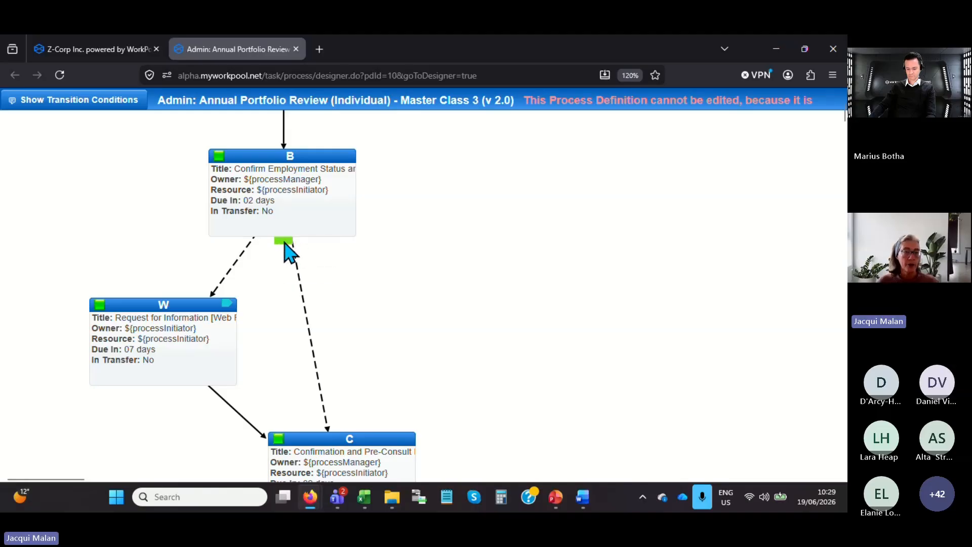
Start a new Email trigger on flow D, the Annual Review/Consultation task.
{"action": "mouse_move", "coordinate": [284, 243]}
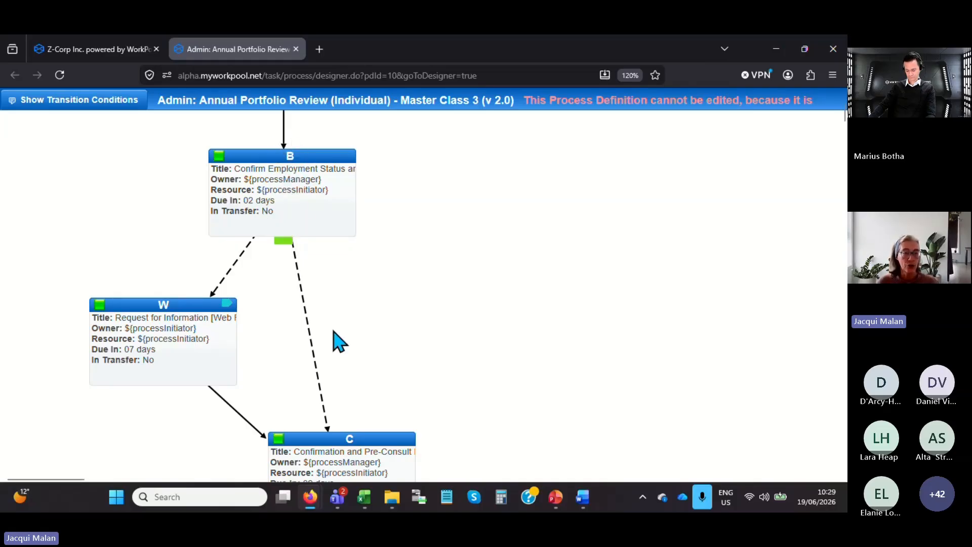
{"action": "scroll", "coordinate": [332, 317], "scroll_direction": "down", "scroll_amount": 2}
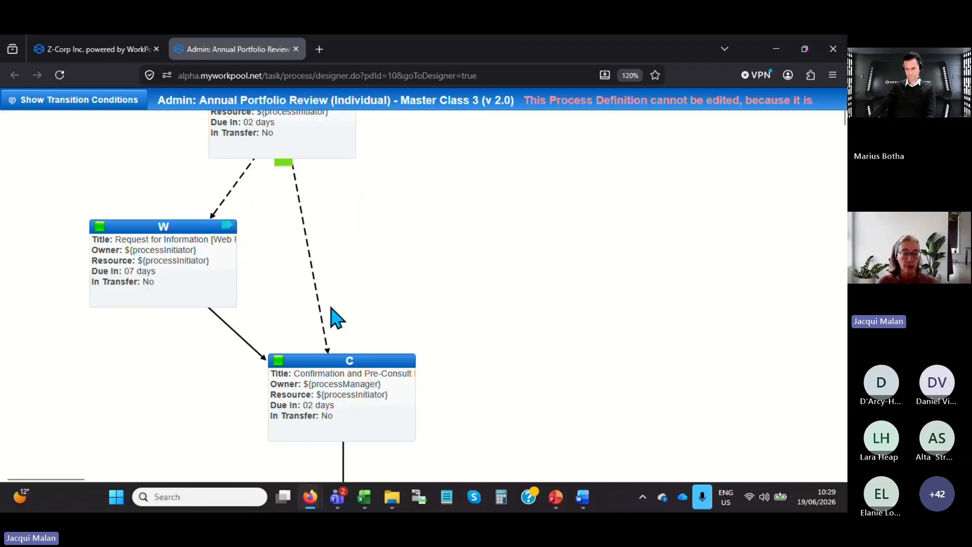
{"action": "scroll", "coordinate": [400, 272], "scroll_direction": "down", "scroll_amount": 6}
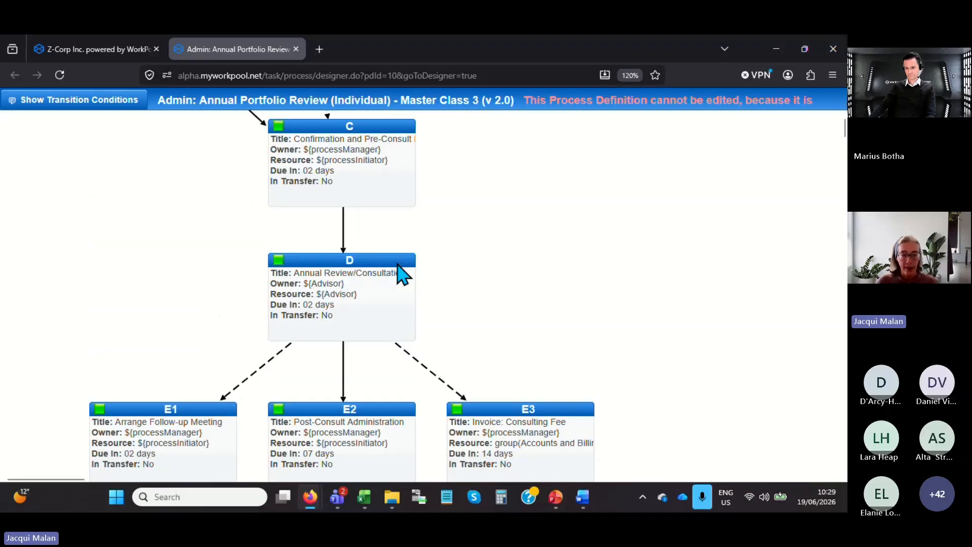
{"action": "left_click", "coordinate": [373, 292]}
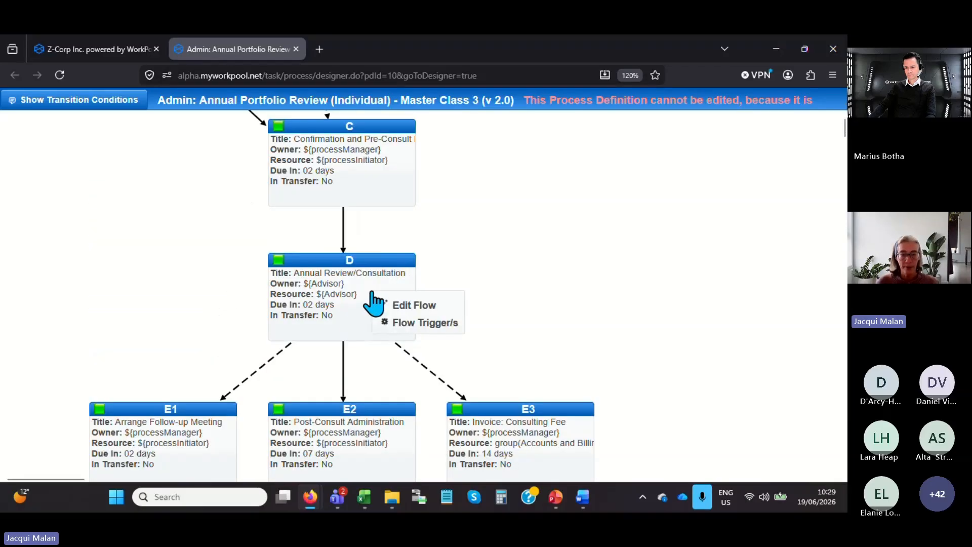
{"action": "left_click", "coordinate": [413, 324]}
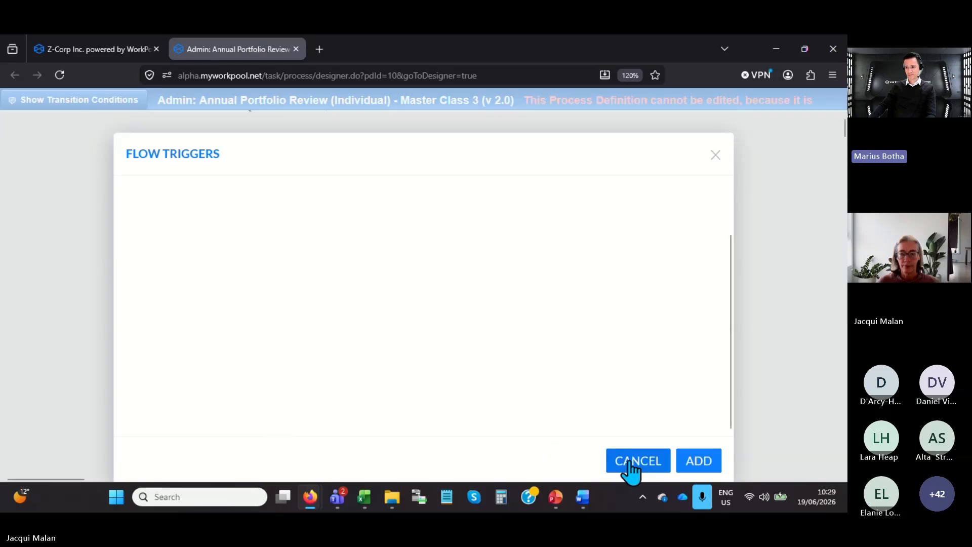
{"action": "left_click", "coordinate": [698, 462]}
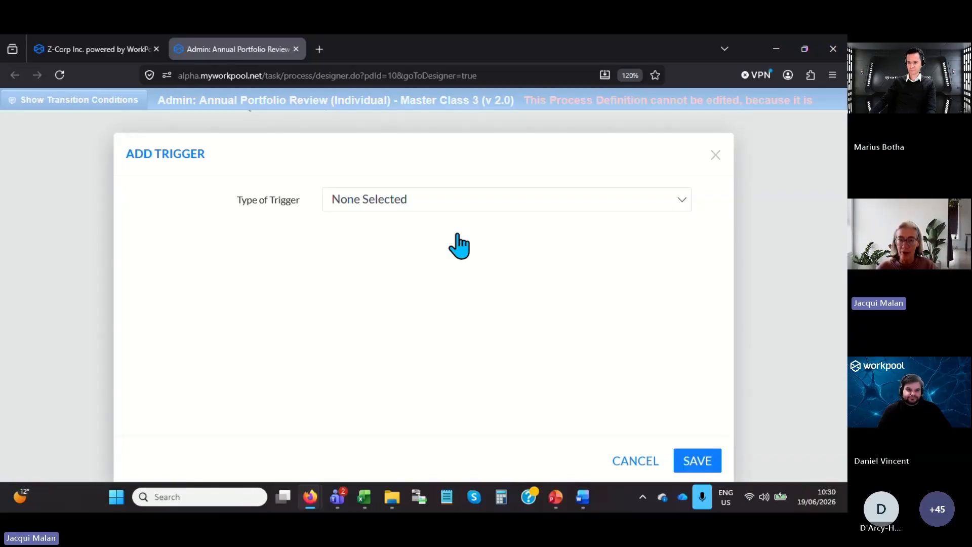
{"action": "left_click", "coordinate": [431, 208]}
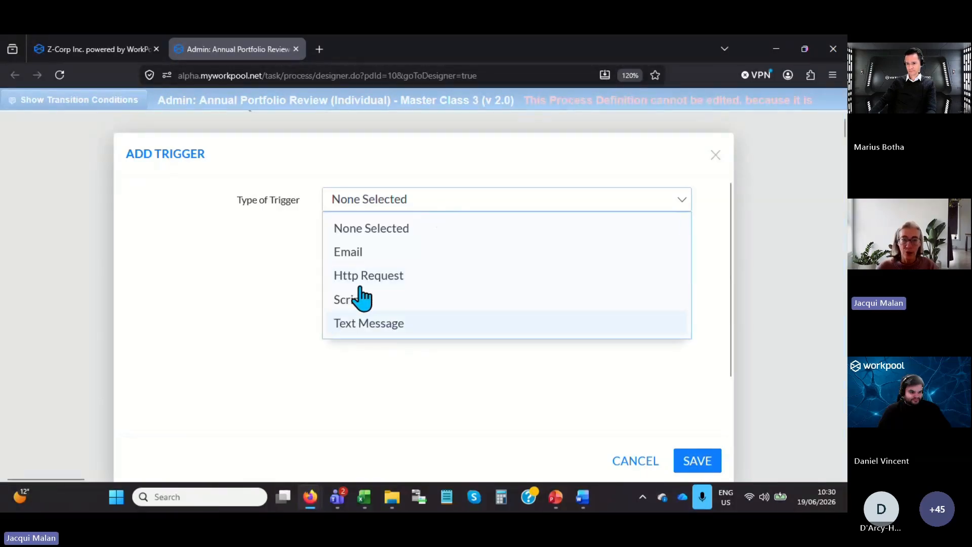
{"action": "left_click", "coordinate": [355, 254]}
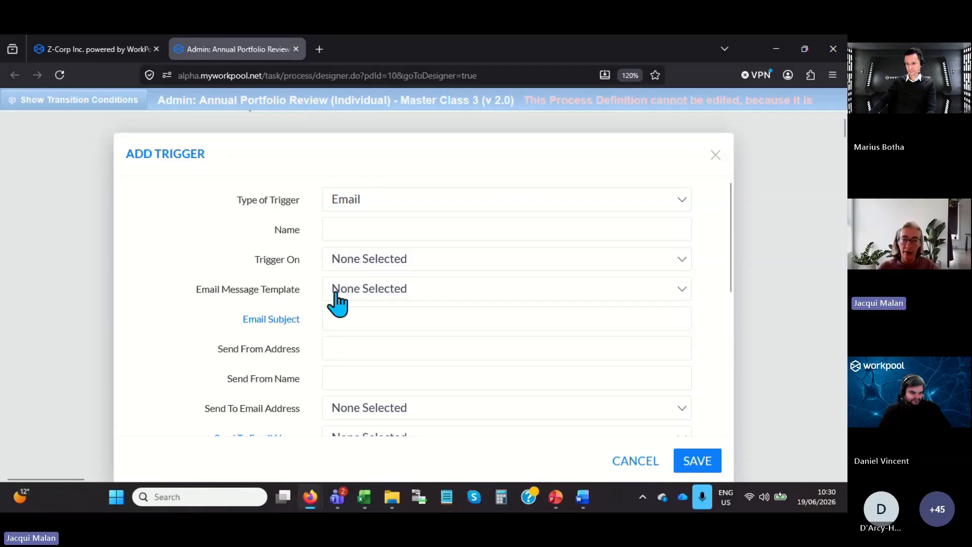
Name the trigger "Reminder of appointment" and fire it on Task Creation with the Consultation - Reminder email message template.
{"action": "left_click", "coordinate": [361, 227]}
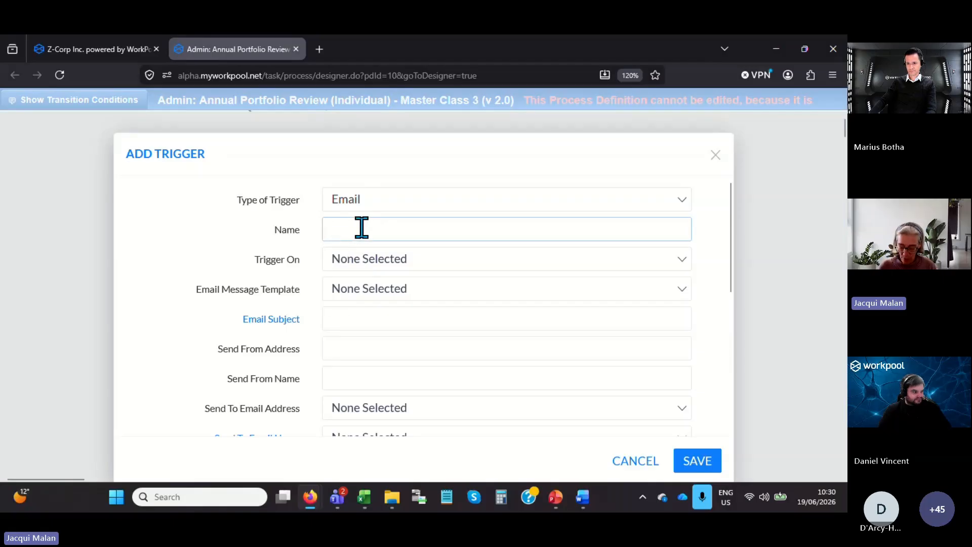
{"action": "type", "text": "Re"}
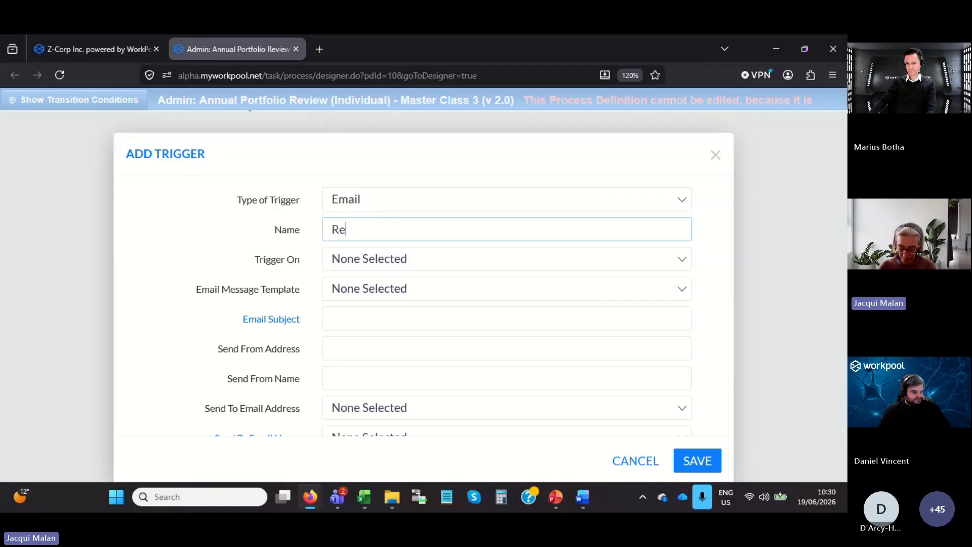
{"action": "type", "text": "minder of appointment"}
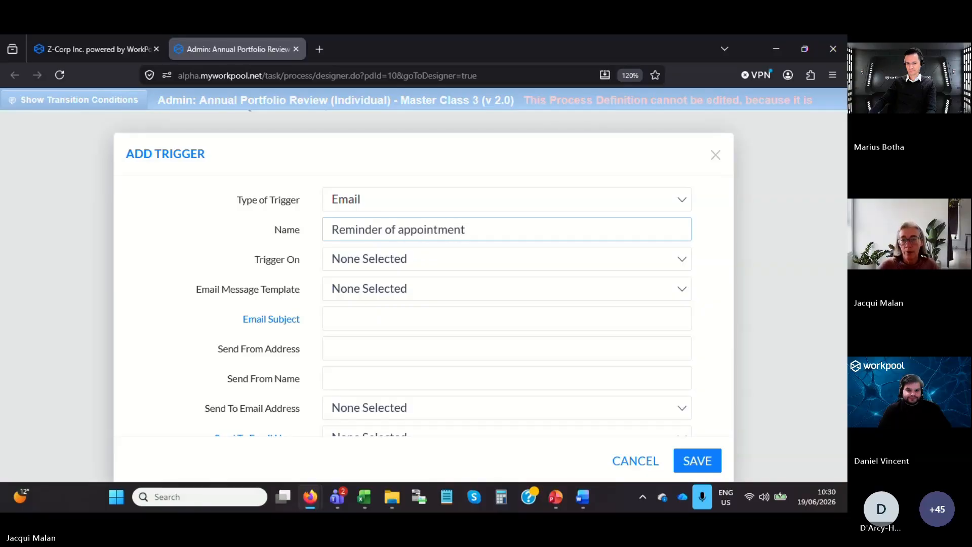
{"action": "left_click", "coordinate": [373, 260]}
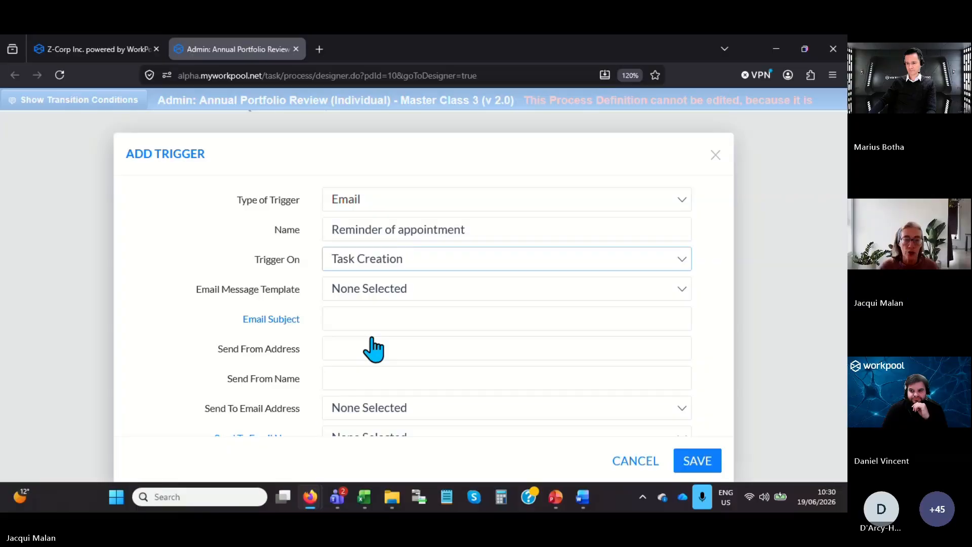
{"action": "left_click", "coordinate": [380, 296]}
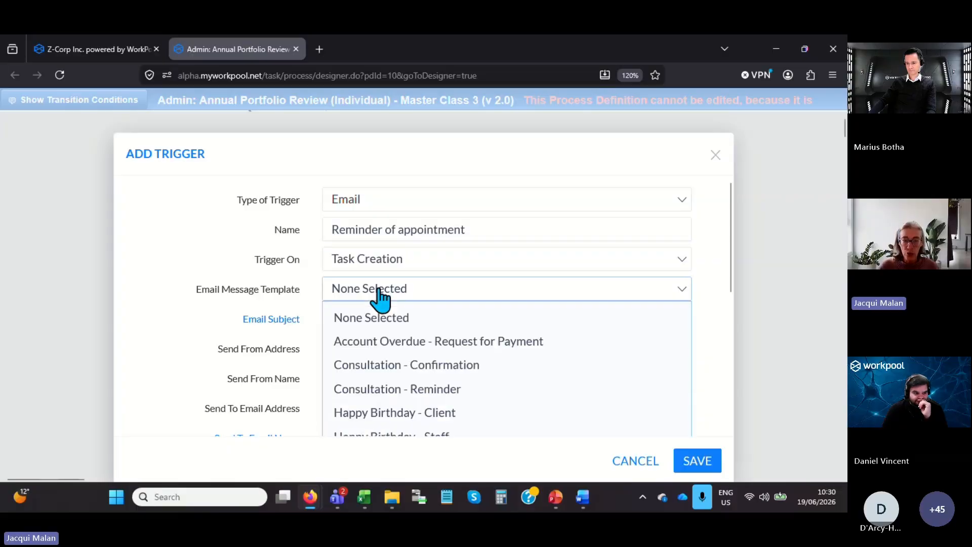
{"action": "left_click", "coordinate": [370, 390]}
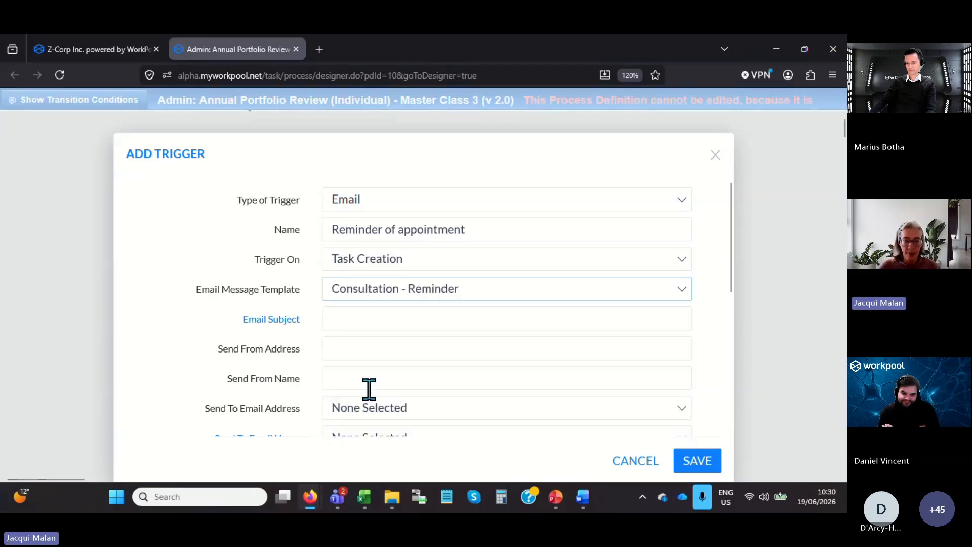
Leave the email subject blank and enter the company's no-reply renewals address as the Send From Address.
{"action": "left_click", "coordinate": [332, 318]}
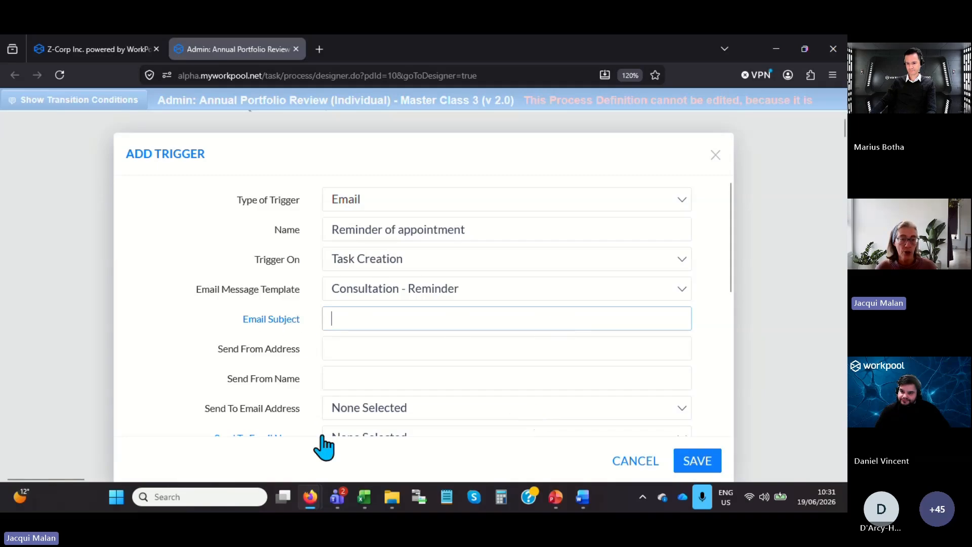
{"action": "left_click", "coordinate": [340, 352]}
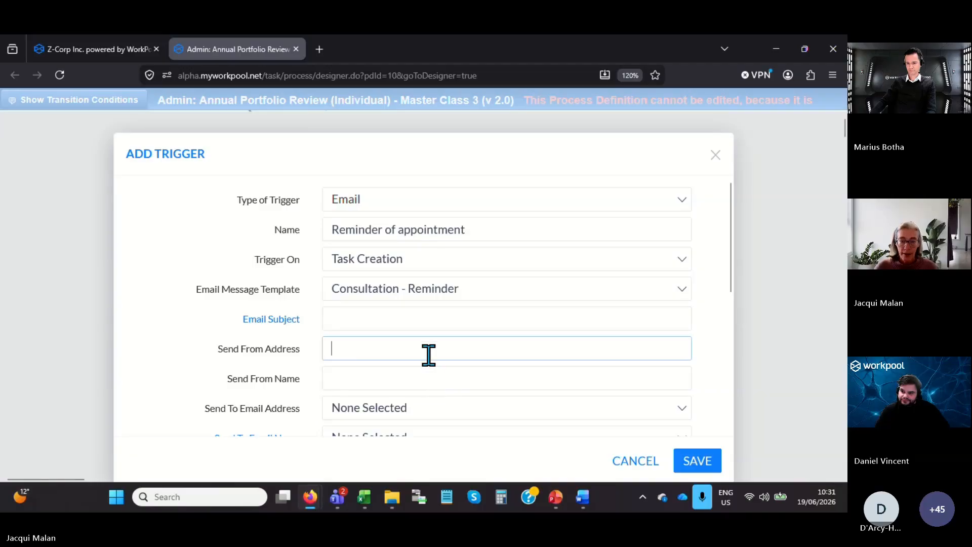
{"action": "scroll", "coordinate": [409, 352], "scroll_direction": "down", "scroll_amount": 1}
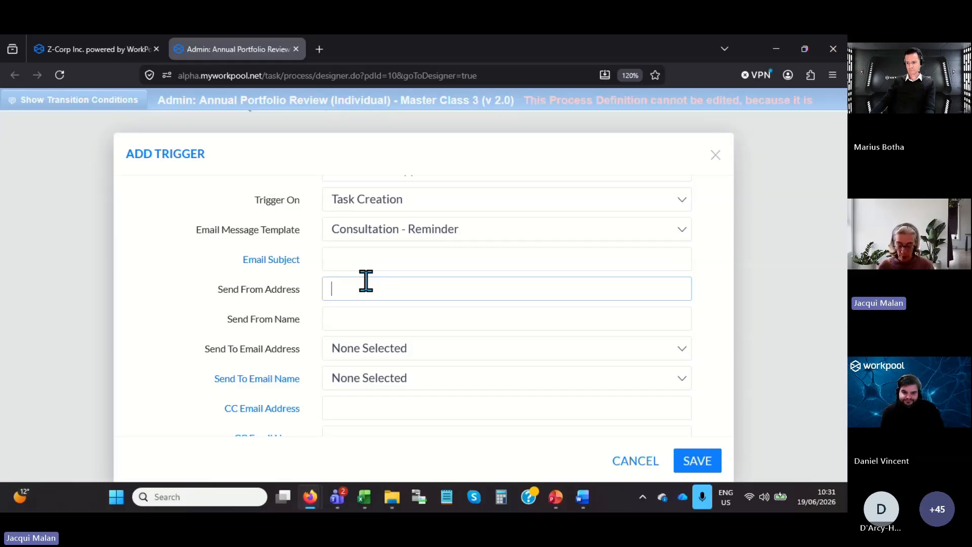
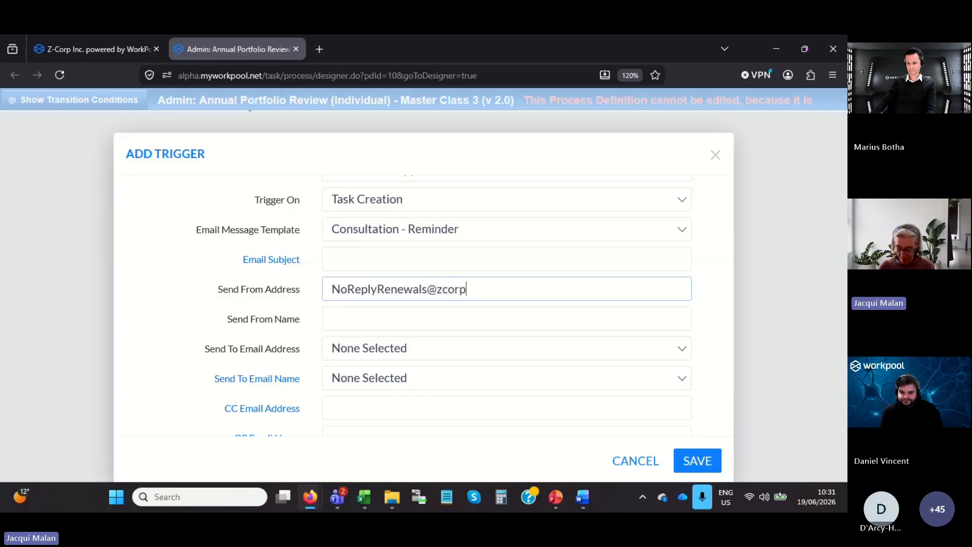
{"action": "key", "text": "Tab"}
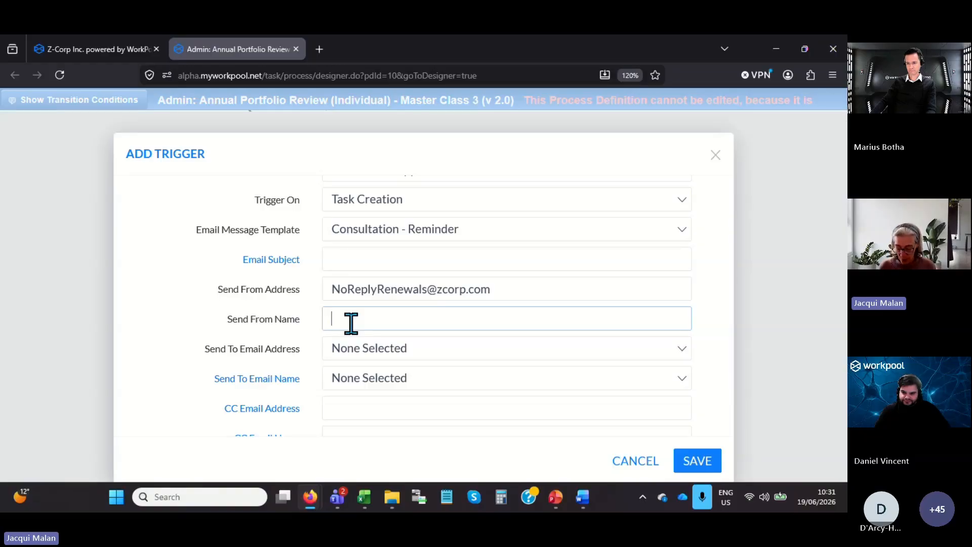
Set the Send From Name to "[No Reply] Renewals Mailbox" and send the email to the Primary Email Address attribute.
{"action": "type", "text": "No Reply"}
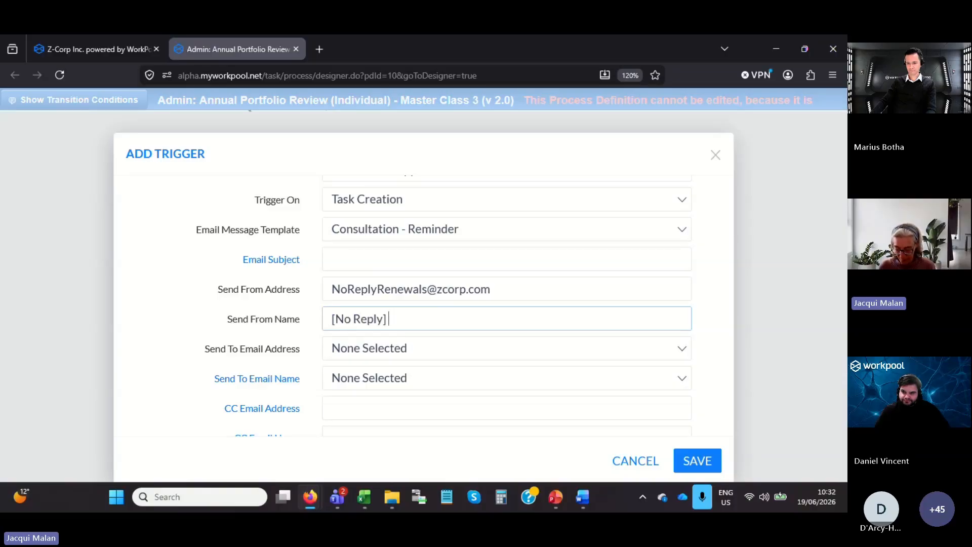
{"action": "type", "text": "] Renewals Mailbox"}
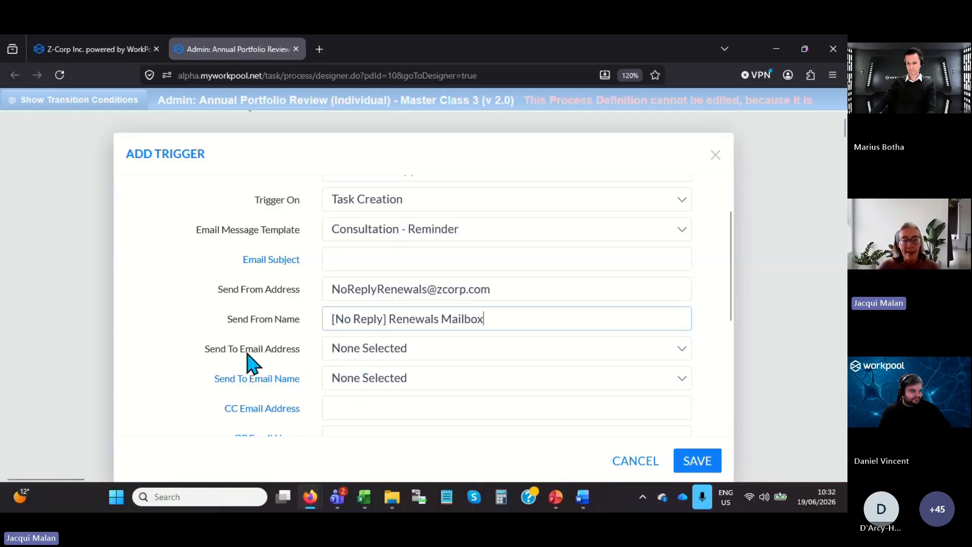
{"action": "left_click", "coordinate": [414, 354]}
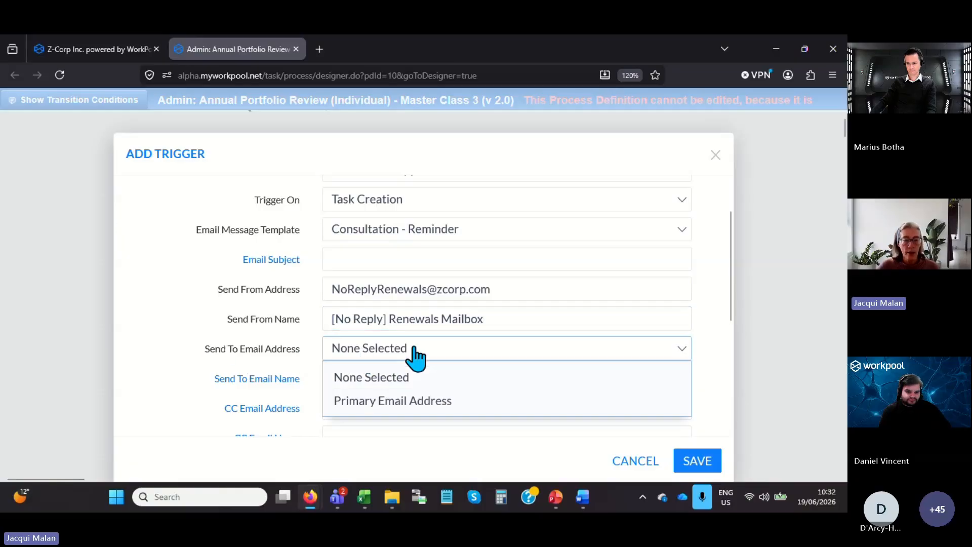
{"action": "left_click", "coordinate": [401, 401]}
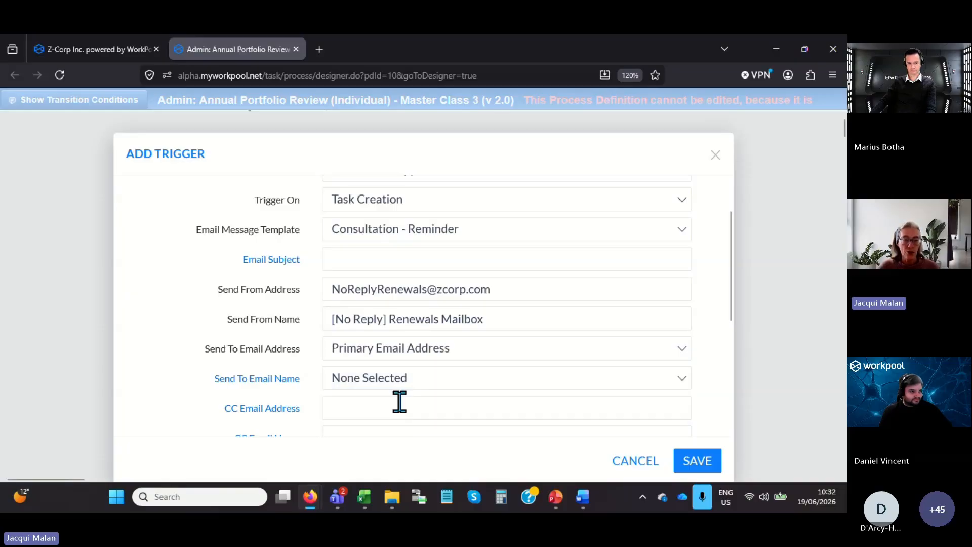
Examine the trigger's optional Send To Email Name, BCC and attachment settings, keeping the attachment at None Selected.
{"action": "scroll", "coordinate": [400, 401], "scroll_direction": "down", "scroll_amount": 2}
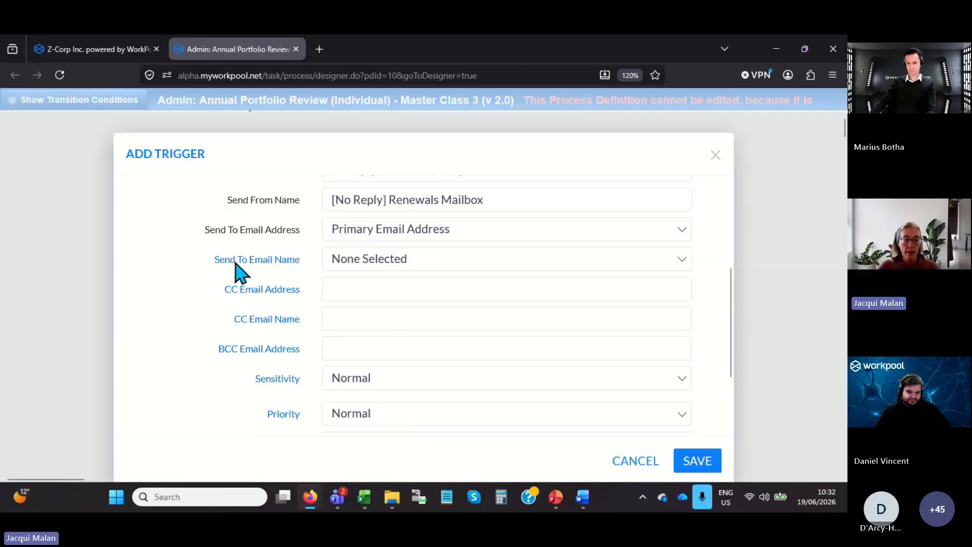
{"action": "left_click", "coordinate": [391, 268]}
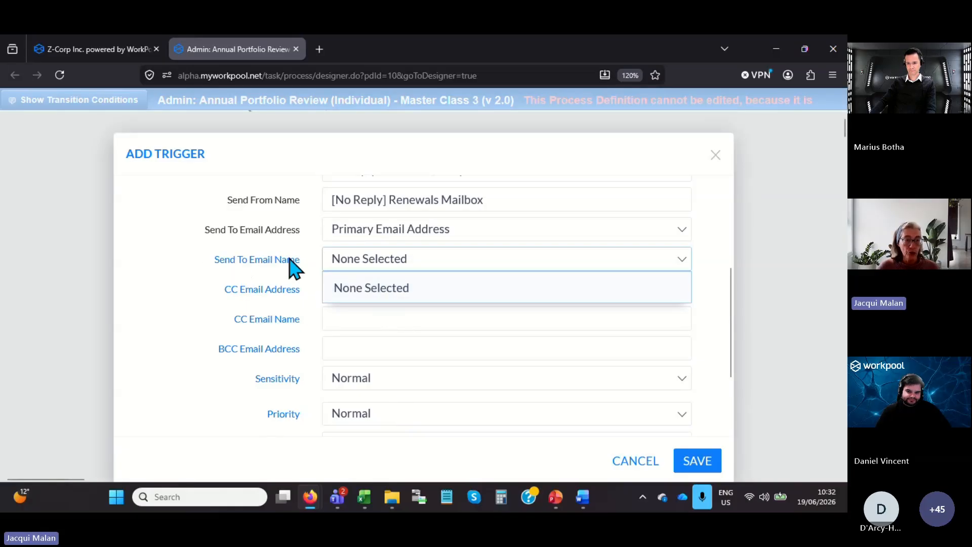
{"action": "left_click", "coordinate": [361, 264]}
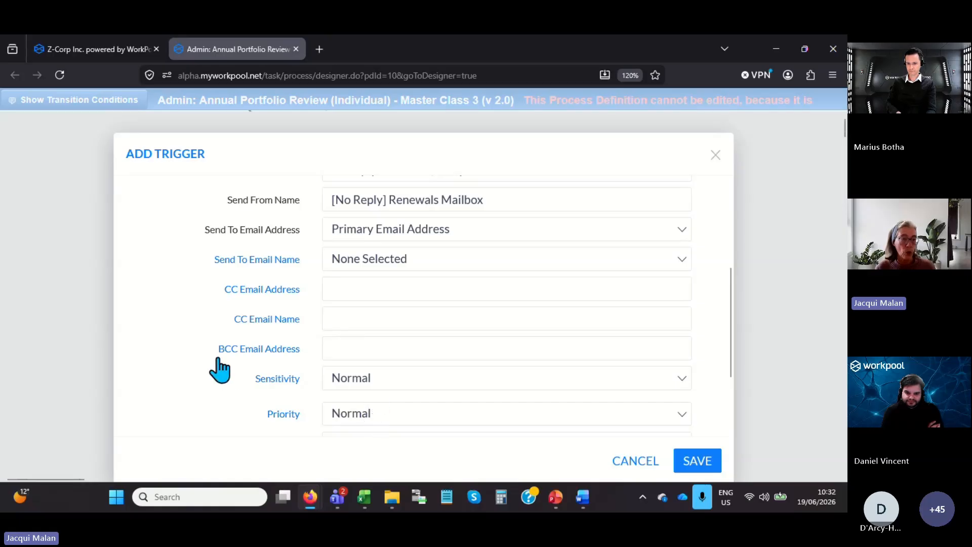
{"action": "left_click", "coordinate": [336, 351]}
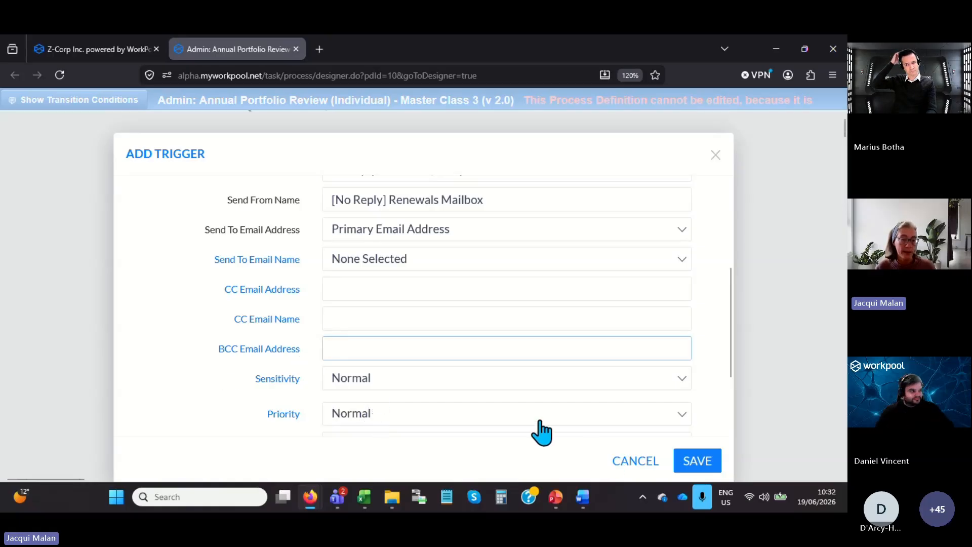
{"action": "scroll", "coordinate": [533, 428], "scroll_direction": "down", "scroll_amount": 2}
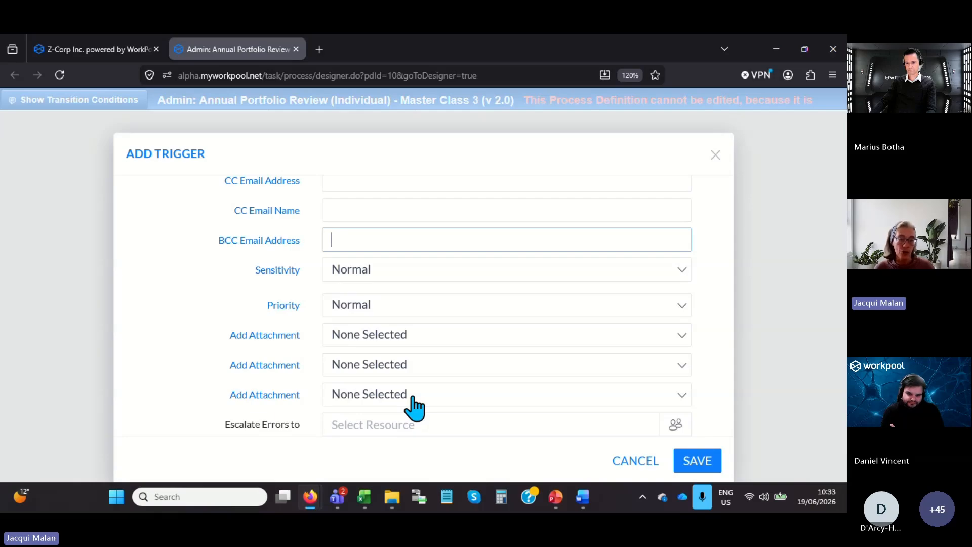
{"action": "left_click", "coordinate": [374, 340]}
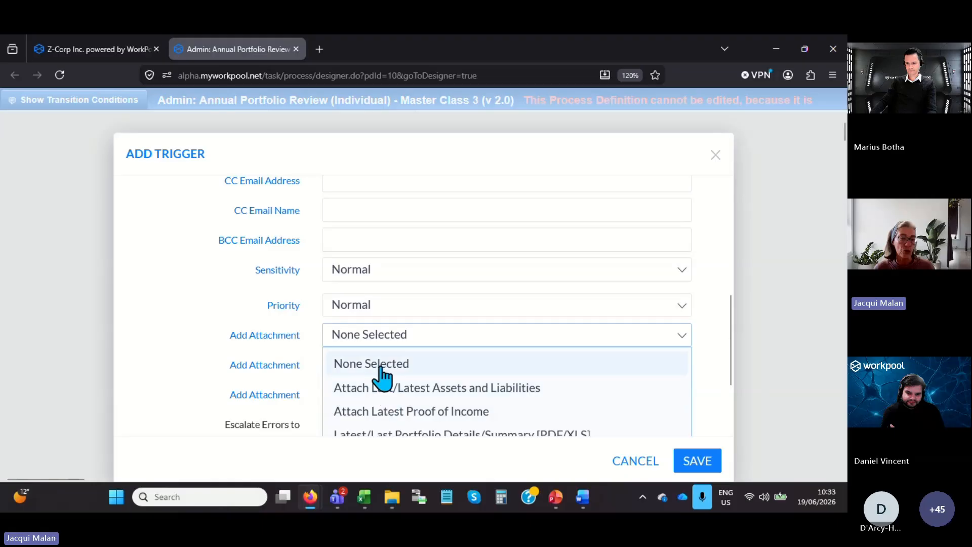
{"action": "left_click", "coordinate": [400, 364]}
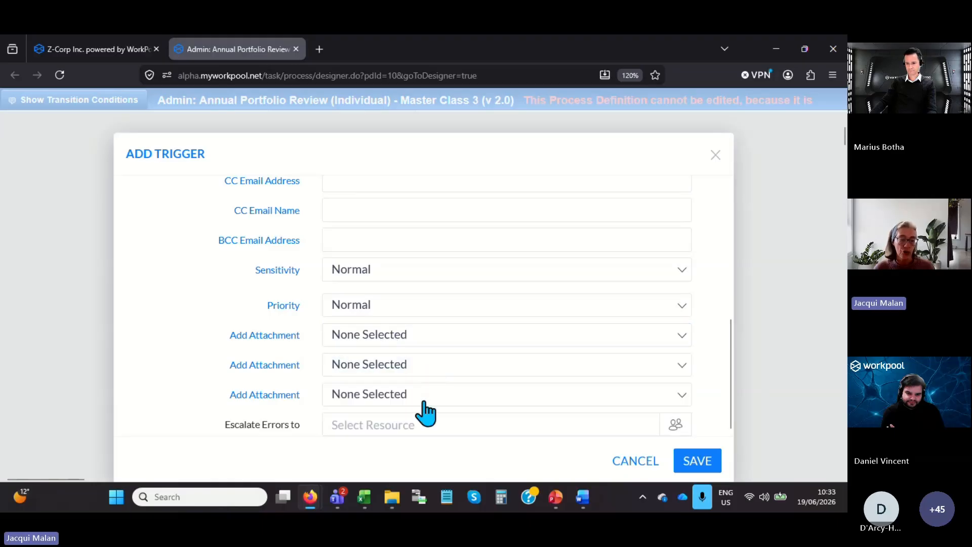
Escalate the email trigger's errors to the Compliance group, save the trigger and close the process diagram.
{"action": "left_click", "coordinate": [675, 426]}
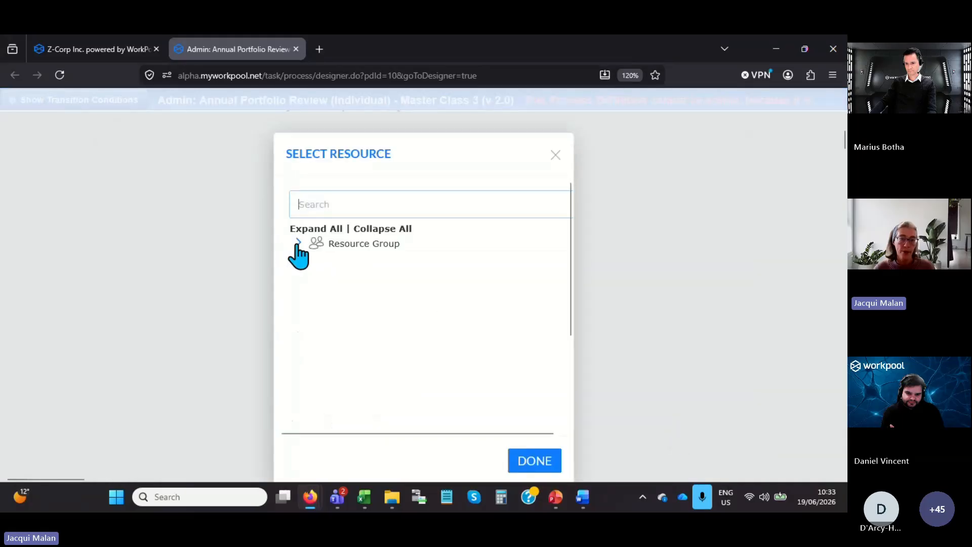
{"action": "left_click", "coordinate": [298, 243]}
{"action": "left_click", "coordinate": [355, 274]}
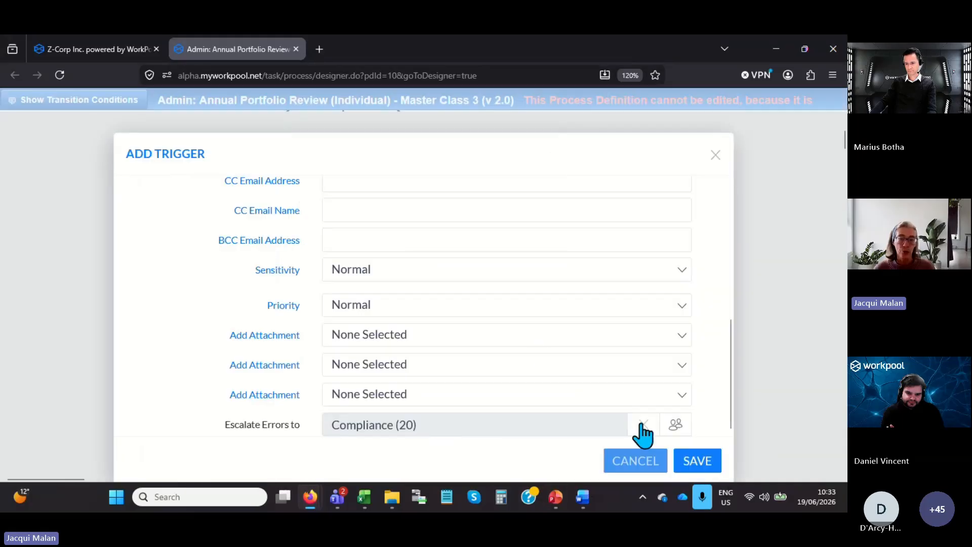
{"action": "left_click", "coordinate": [705, 468]}
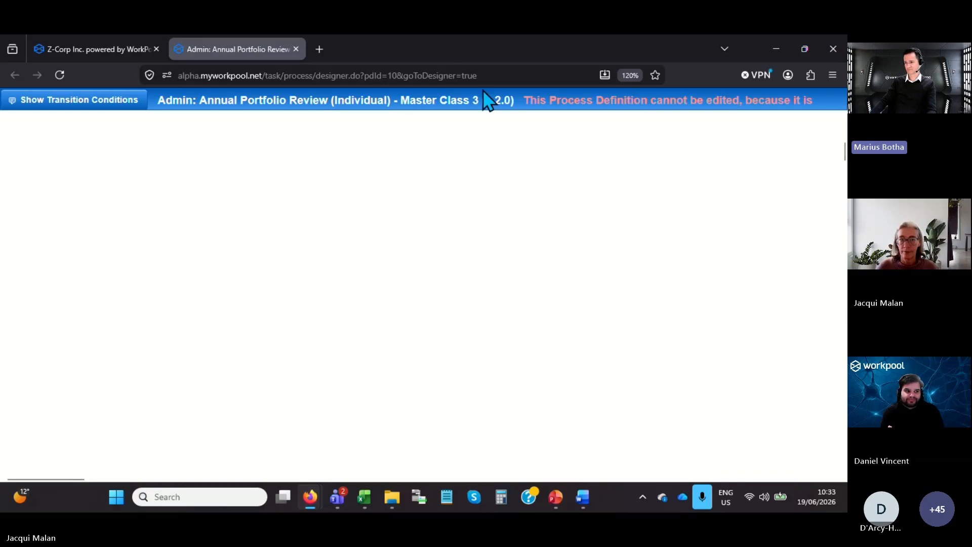
{"action": "left_click", "coordinate": [296, 49]}
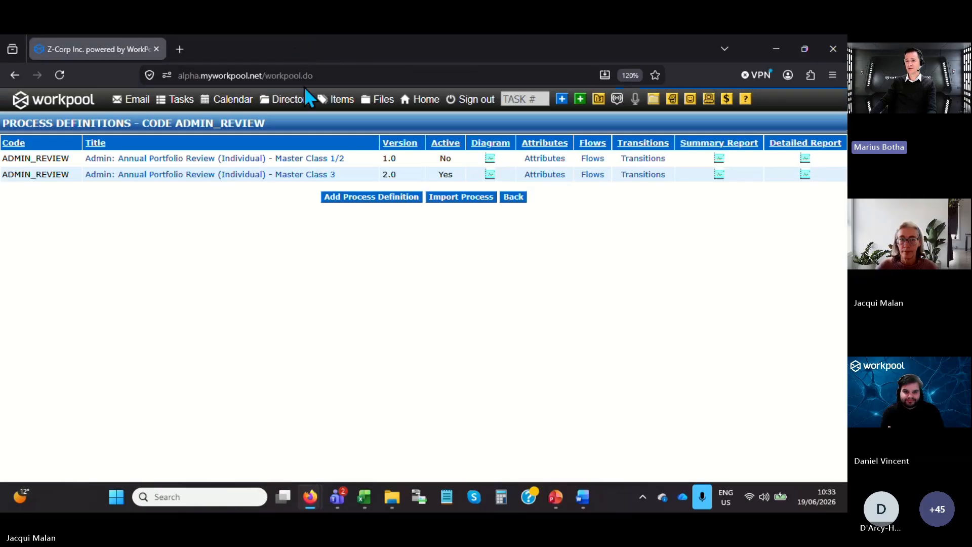
Open the process diagram of the active Annual Portfolio Review (Individual) - Master Class 3 definition and examine its flow.
{"action": "left_click", "coordinate": [490, 174]}
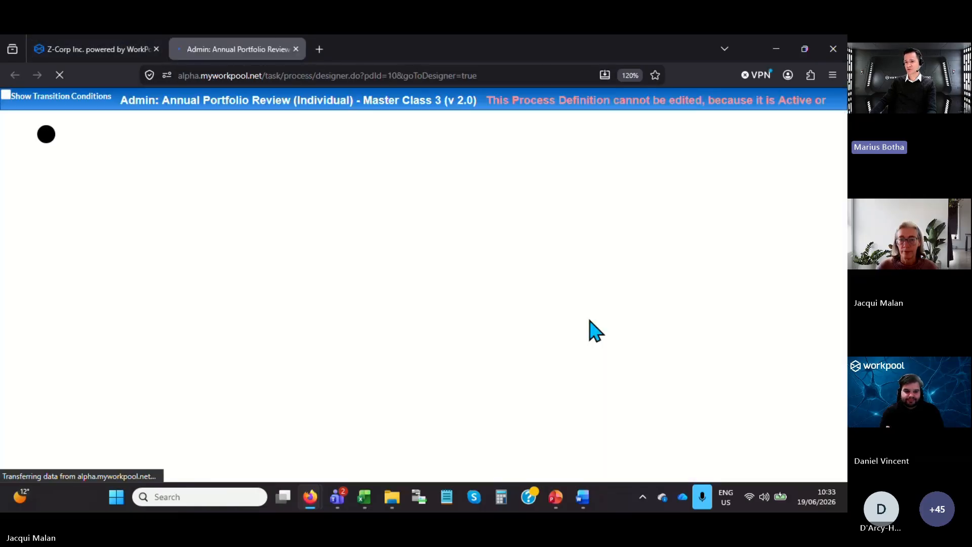
{"action": "scroll", "coordinate": [590, 321], "scroll_direction": "down", "scroll_amount": 3}
{"action": "scroll", "coordinate": [594, 332], "scroll_direction": "down", "scroll_amount": 5}
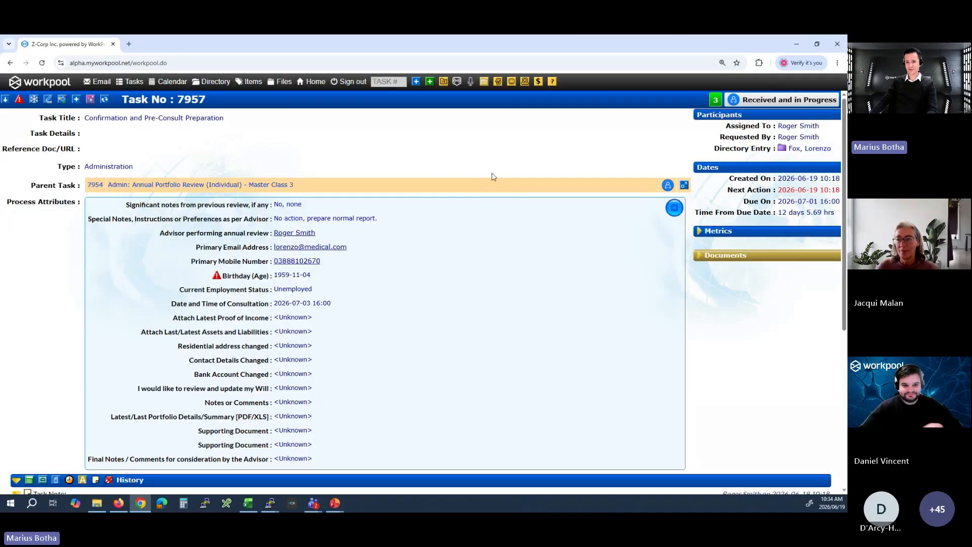
Start the process "Admin: Annual Portfolio Review (Individual) - Master Class 3" for the client's entry folder.
{"action": "left_click", "coordinate": [415, 82]}
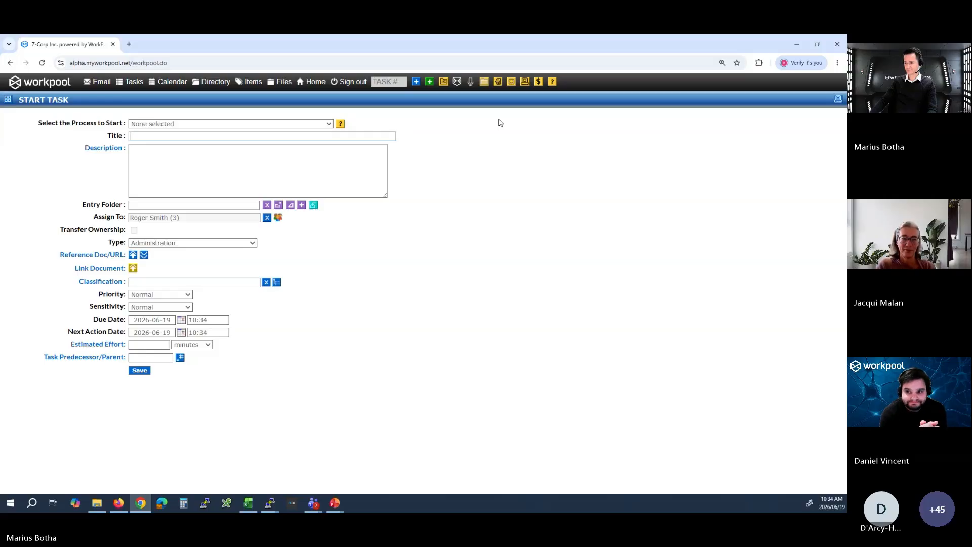
{"action": "left_click", "coordinate": [283, 125]}
{"action": "left_click", "coordinate": [274, 190]}
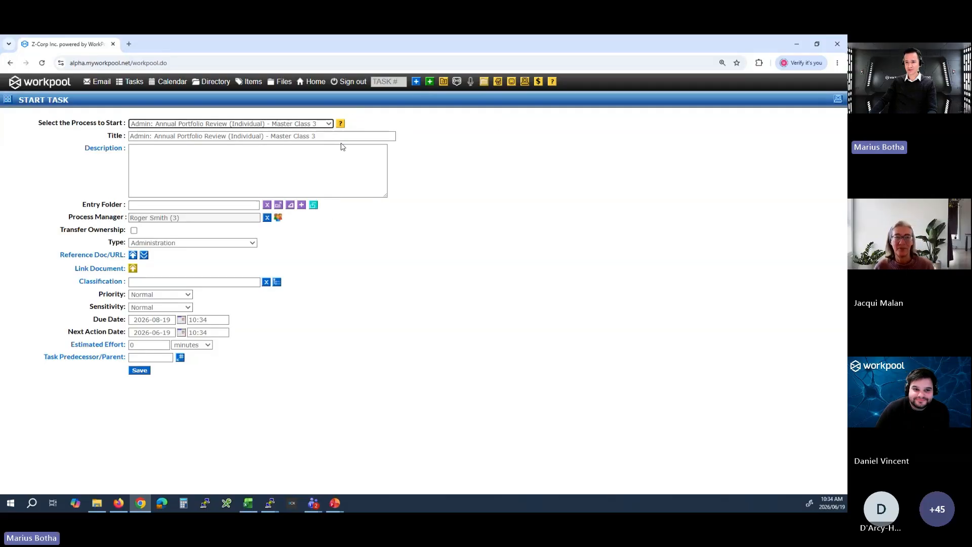
{"action": "left_click", "coordinate": [246, 205]}
{"action": "type", "text": "fox"}
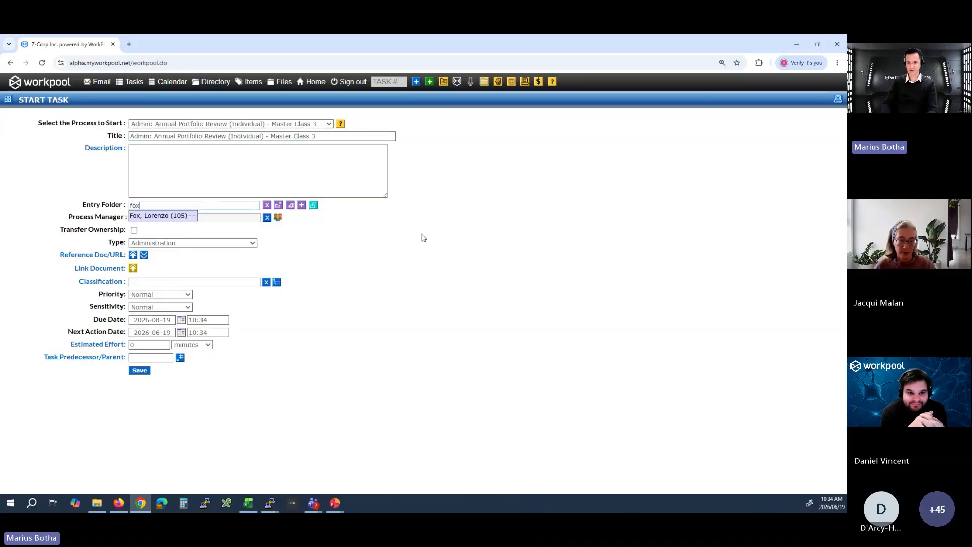
{"action": "key", "text": "Return"}
{"action": "left_click", "coordinate": [143, 371]}
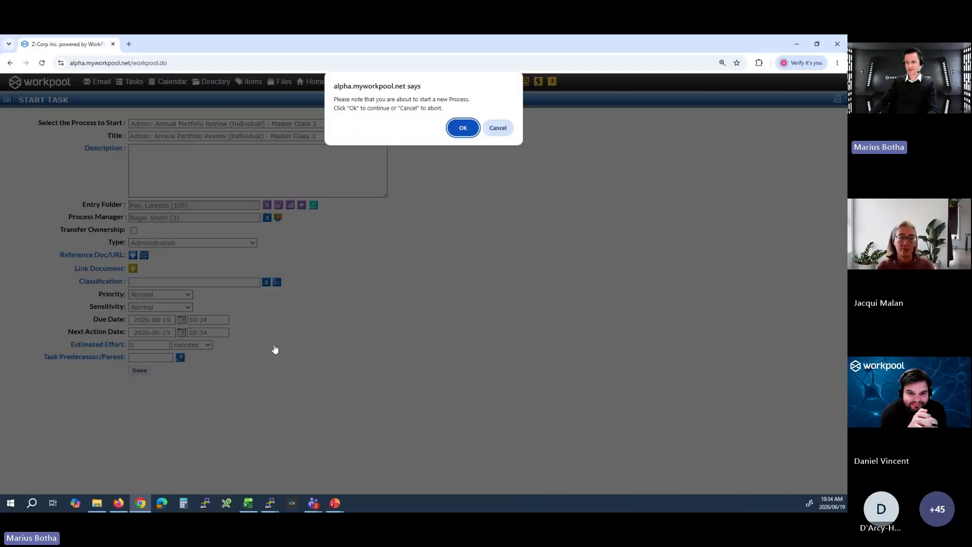
{"action": "left_click", "coordinate": [459, 130]}
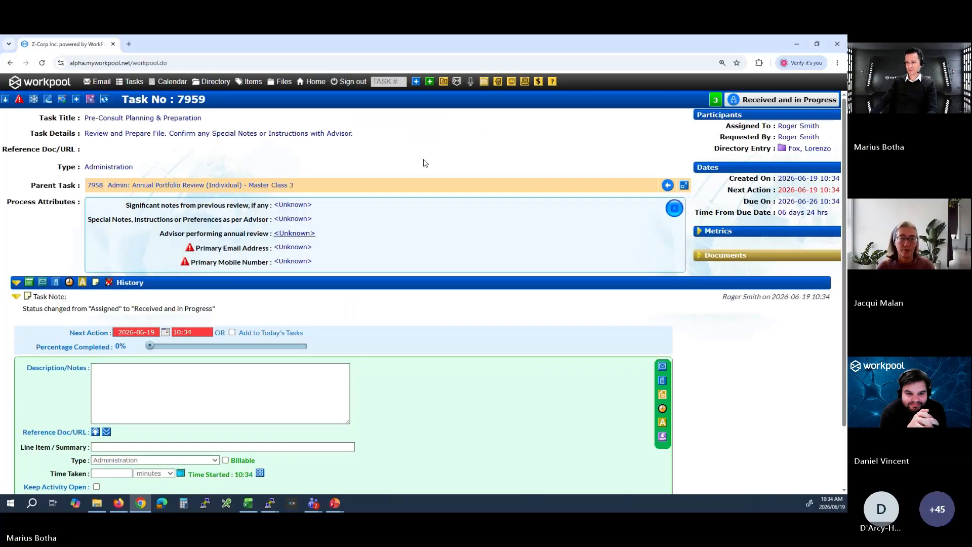
Update the task's process attributes with "Test" in both notes fields and select the advisor performing the annual review.
{"action": "left_click", "coordinate": [414, 221]}
{"action": "left_click", "coordinate": [280, 223]}
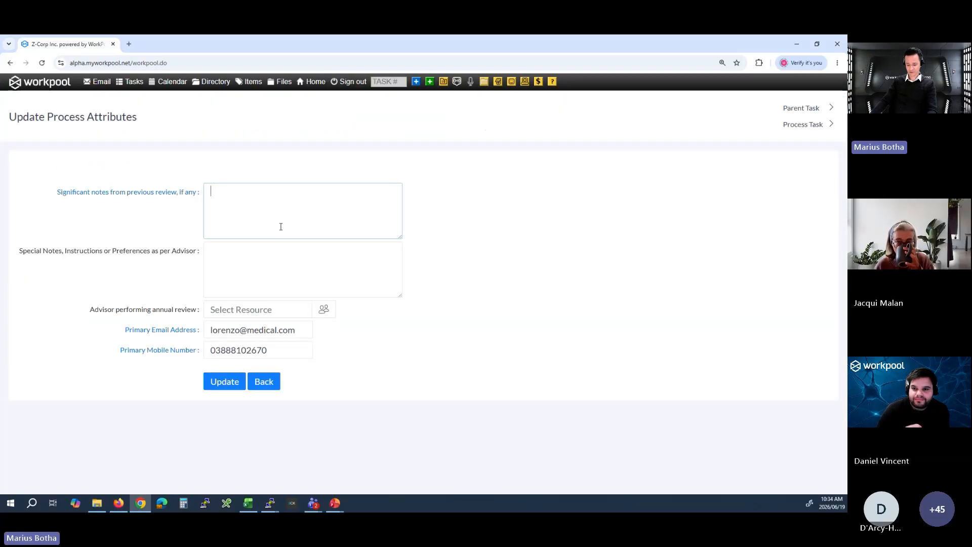
{"action": "type", "text": "Test"}
{"action": "key", "text": "Tab"}
{"action": "type", "text": "Te"}
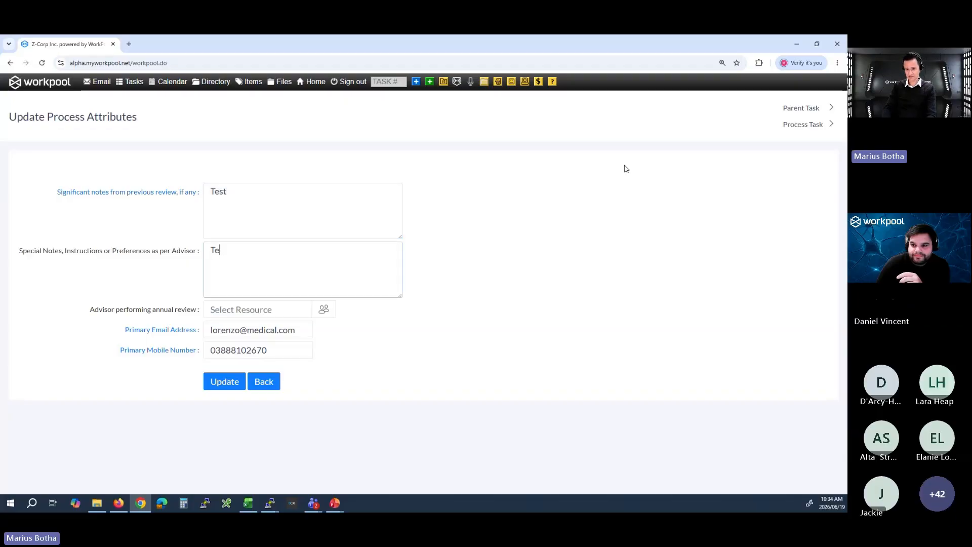
{"action": "left_click", "coordinate": [262, 311]}
{"action": "type", "text": "rog"}
{"action": "key", "text": "Return"}
{"action": "left_click", "coordinate": [223, 381]}
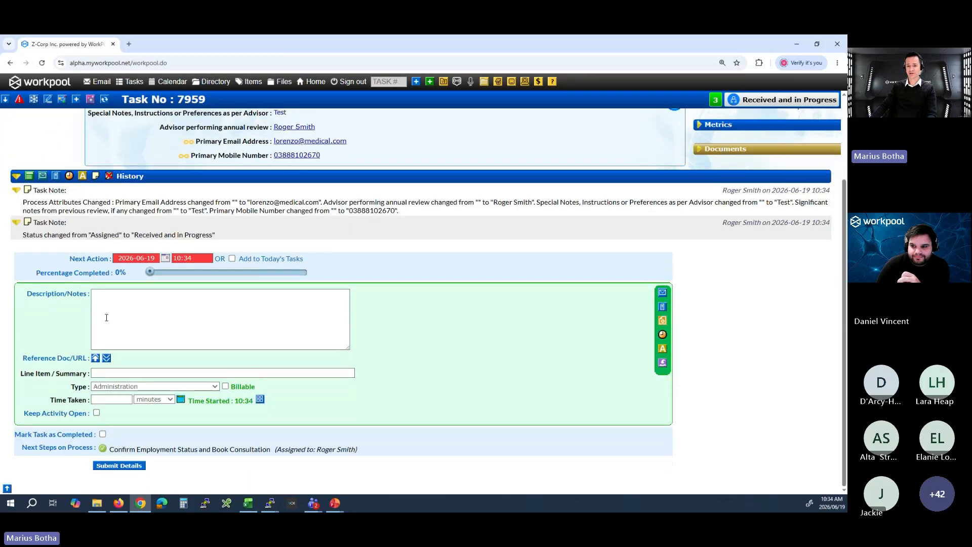
Mark the Pre-Consult Planning & Preparation task as completed and submit its details.
{"action": "left_click", "coordinate": [103, 435]}
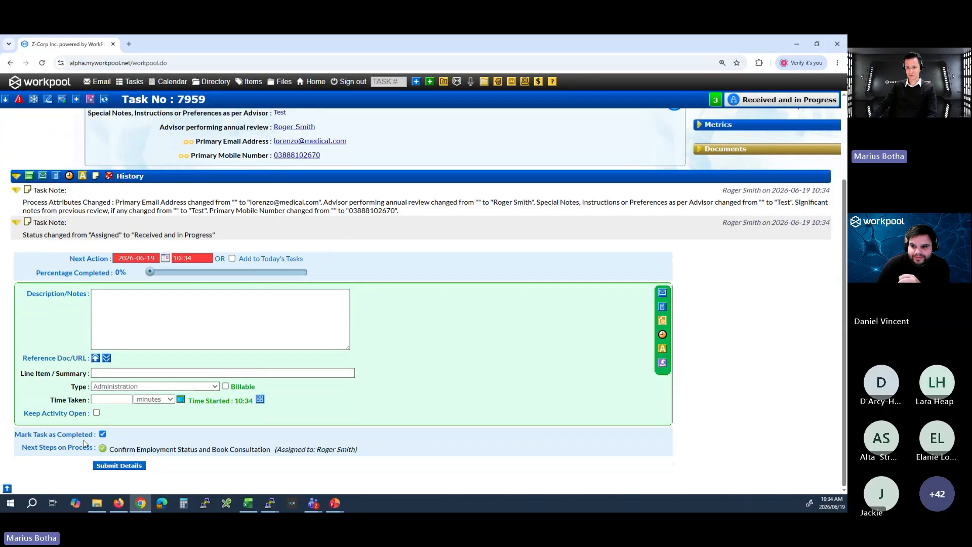
{"action": "scroll", "coordinate": [142, 176], "scroll_direction": "up", "scroll_amount": 3}
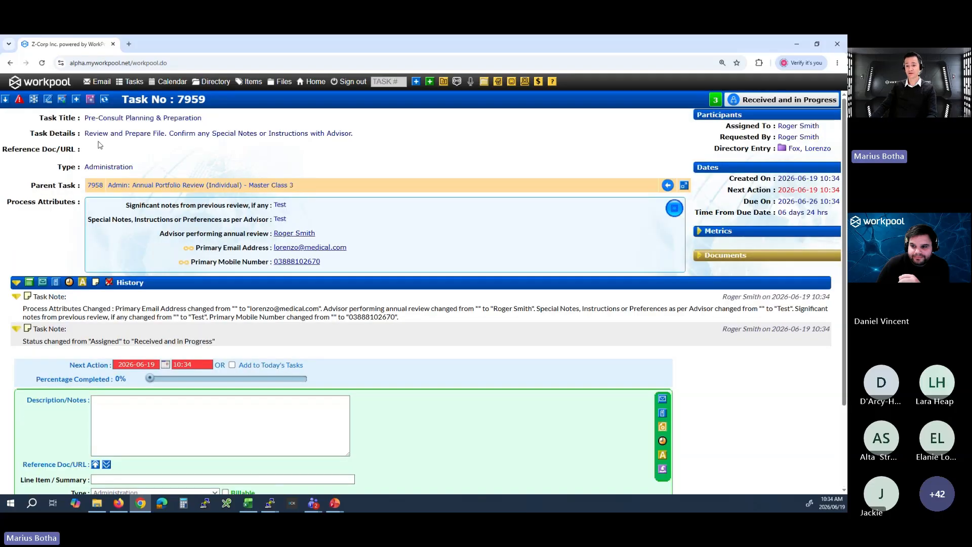
{"action": "scroll", "coordinate": [100, 146], "scroll_direction": "down", "scroll_amount": 3}
{"action": "left_click", "coordinate": [119, 465]}
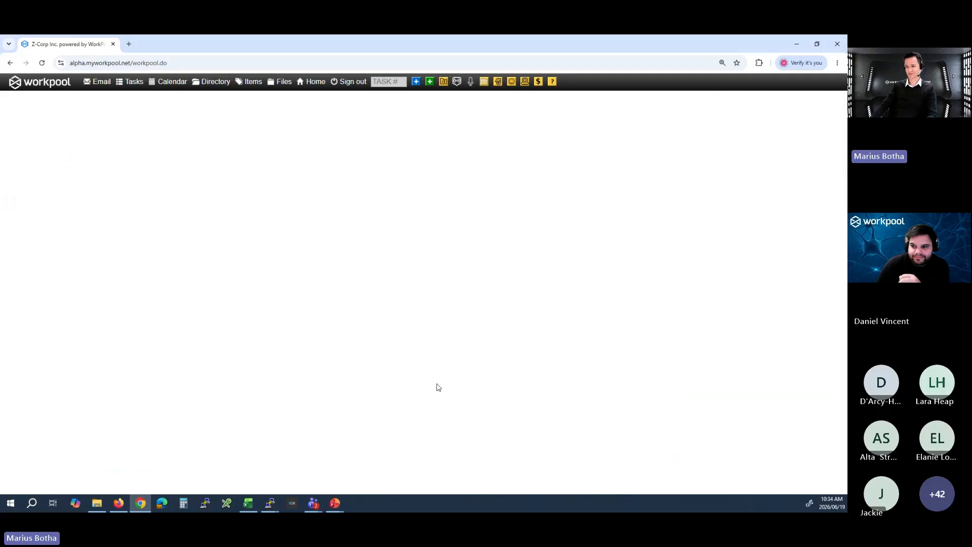
Open the Confirm Employment Status and Book Consultation task's attributes for updating and check the primary email and mobile fields.
{"action": "scroll", "coordinate": [505, 302], "scroll_direction": "down", "scroll_amount": 10}
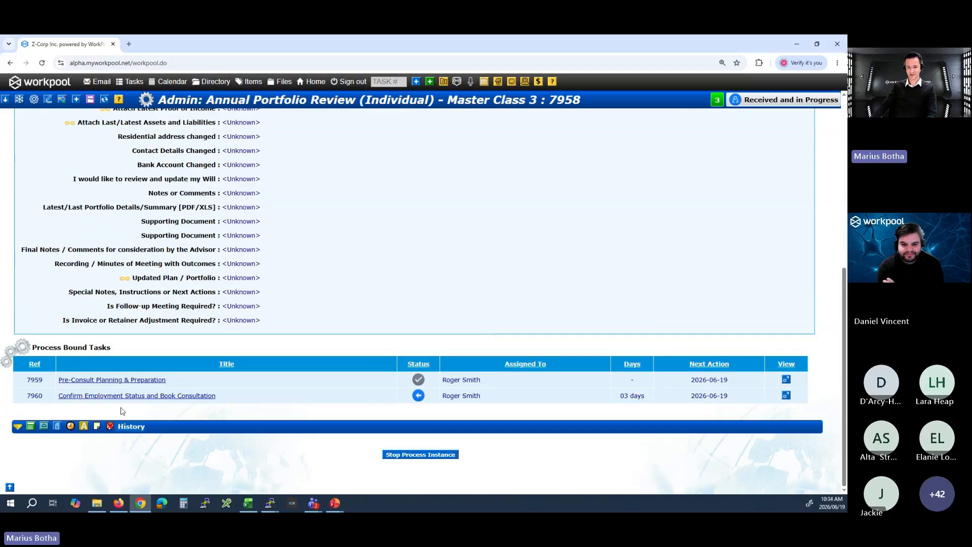
{"action": "left_click", "coordinate": [105, 398]}
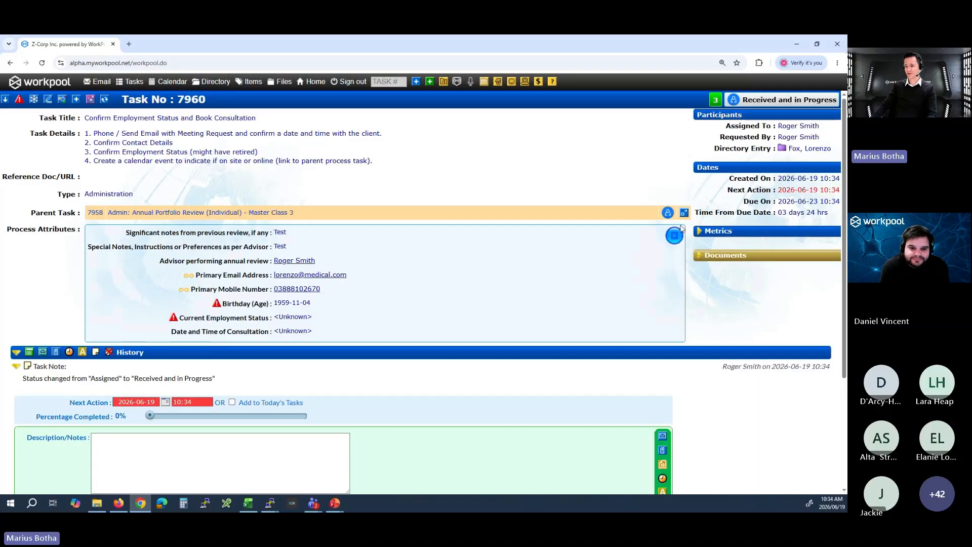
{"action": "left_click", "coordinate": [675, 234]}
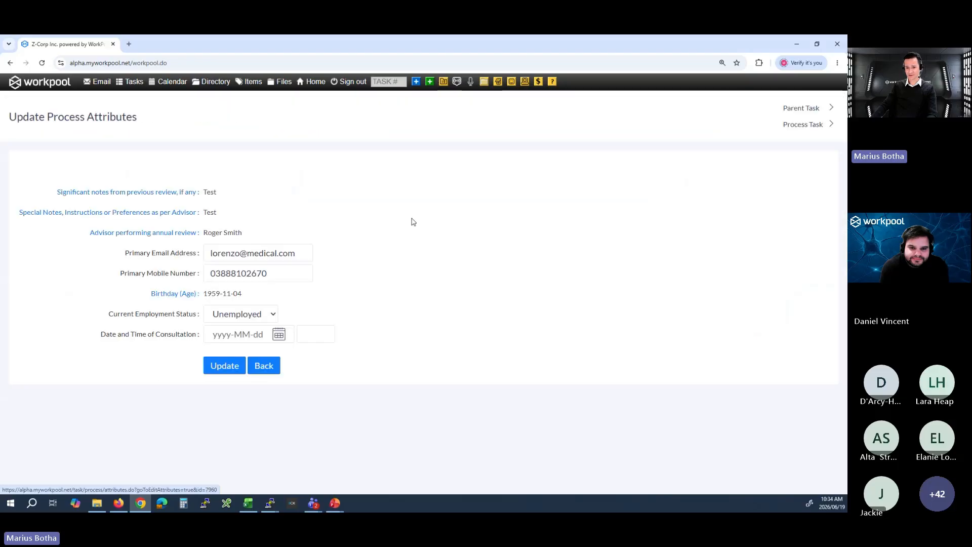
{"action": "left_click_drag", "start_coordinate": [161, 253], "coordinate": [168, 273]}
{"action": "left_click", "coordinate": [163, 253]}
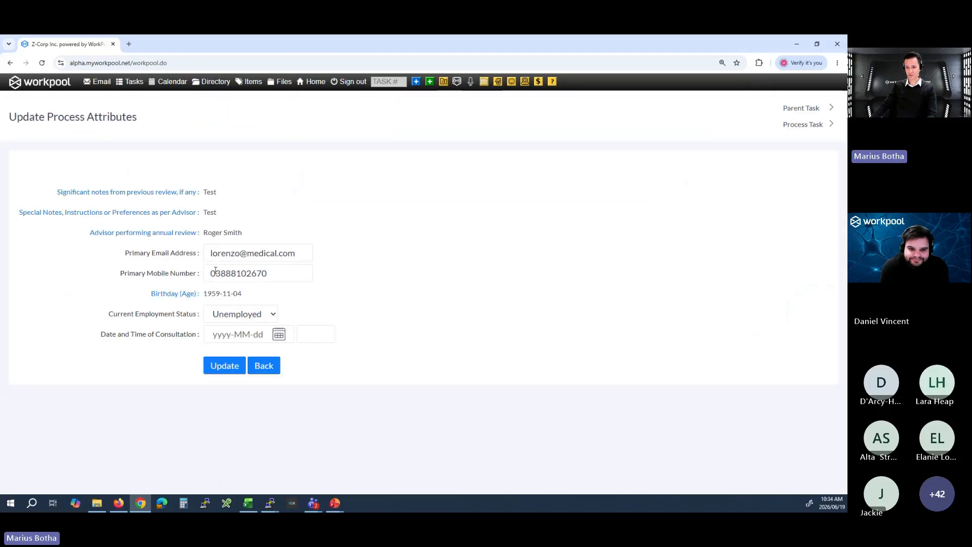
{"action": "left_click", "coordinate": [279, 335]}
{"action": "left_click", "coordinate": [258, 455]}
{"action": "left_click", "coordinate": [327, 336]}
{"action": "type", "text": "13:00"}
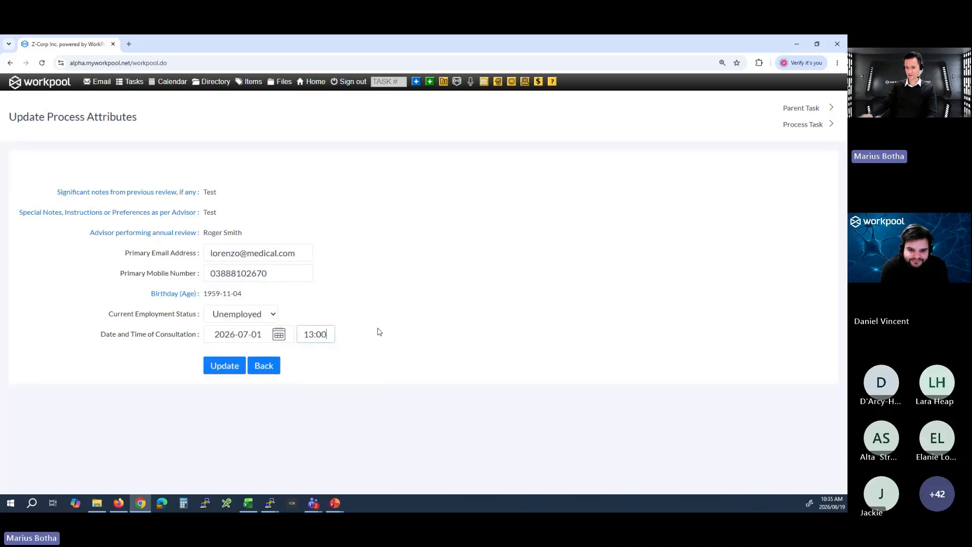
{"action": "left_click", "coordinate": [225, 366]}
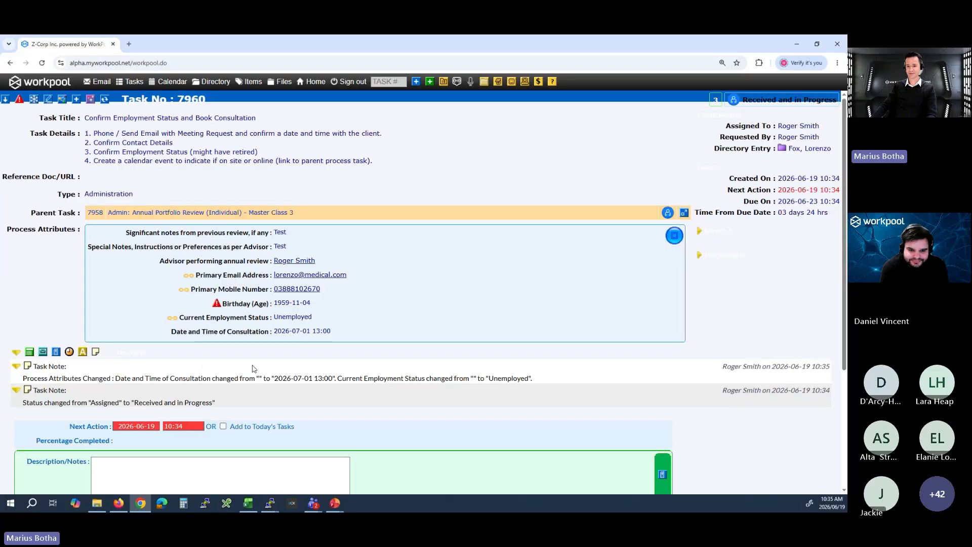
{"action": "scroll", "coordinate": [69, 430], "scroll_direction": "down", "scroll_amount": 5}
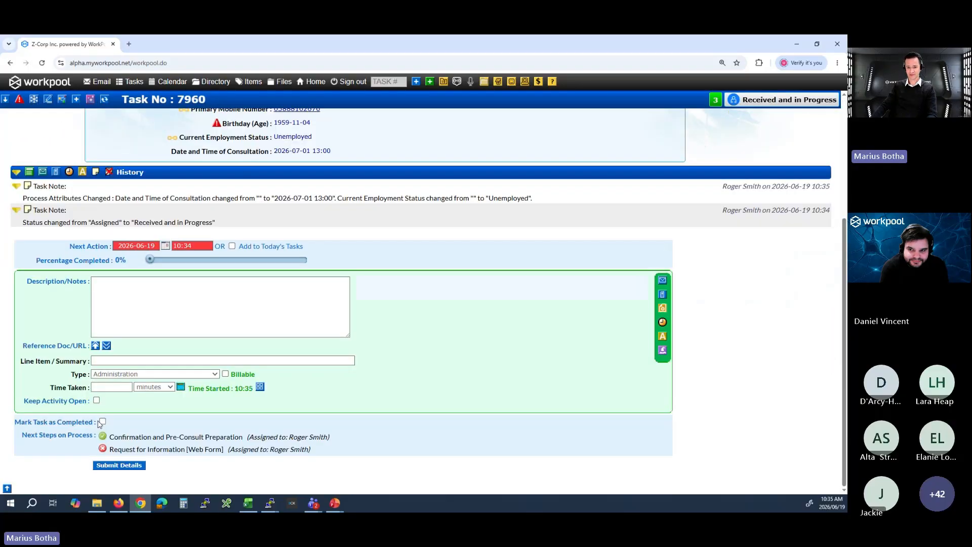
{"action": "left_click", "coordinate": [117, 466]}
Open the signed-off Confirm Employment Status and Book Consultation task and check its history and attributes.
{"action": "scroll", "coordinate": [501, 323], "scroll_direction": "down", "scroll_amount": 2}
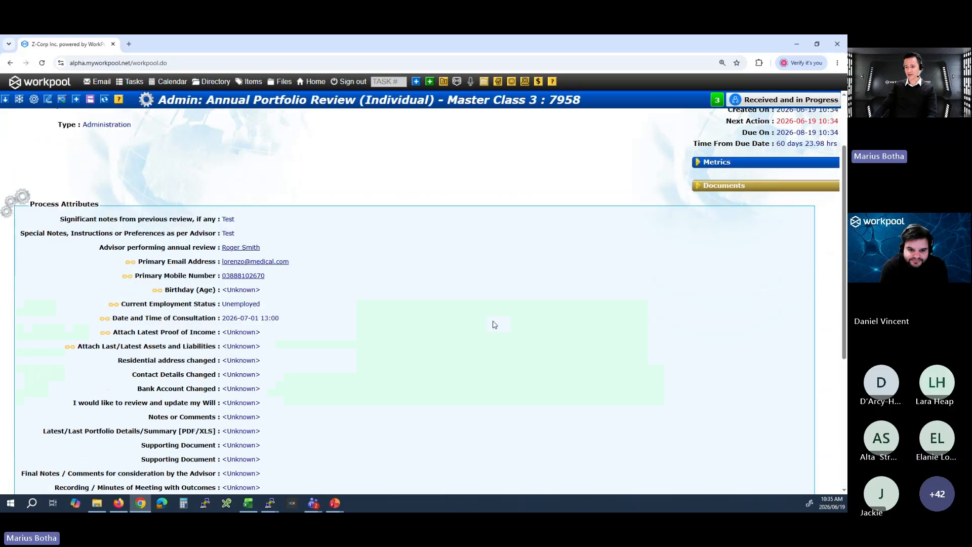
{"action": "scroll", "coordinate": [495, 324], "scroll_direction": "down", "scroll_amount": 5}
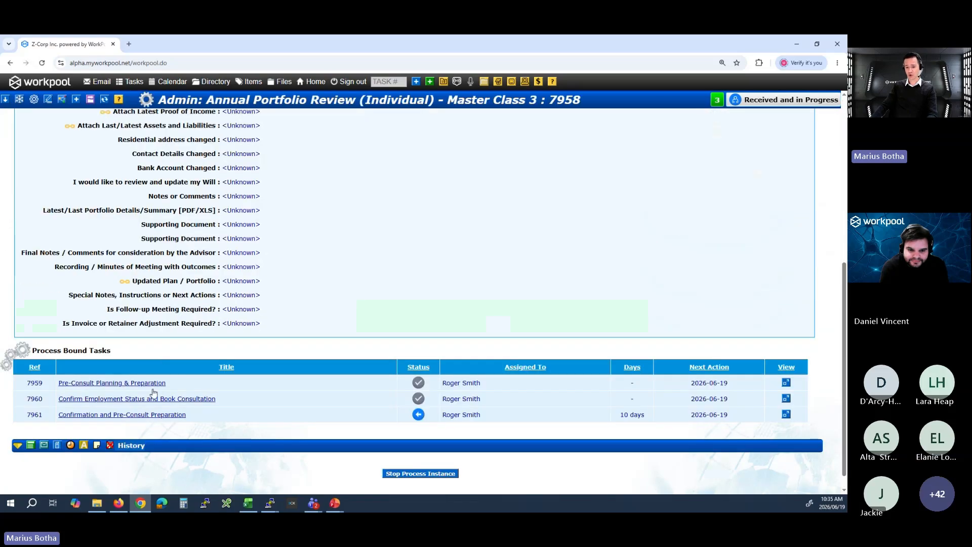
{"action": "left_click", "coordinate": [193, 405]}
{"action": "scroll", "coordinate": [324, 377], "scroll_direction": "down", "scroll_amount": 3}
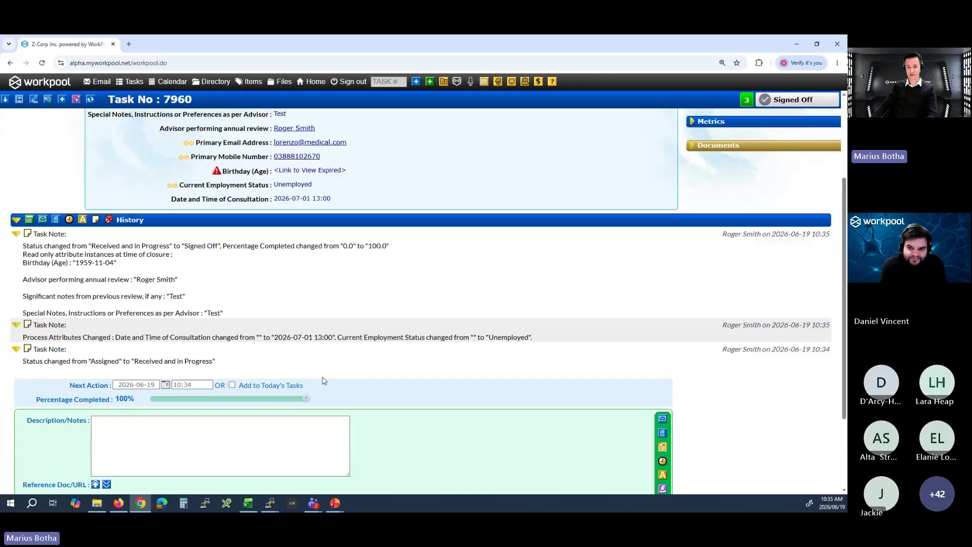
{"action": "scroll", "coordinate": [322, 377], "scroll_direction": "up", "scroll_amount": 1}
{"action": "scroll", "coordinate": [324, 380], "scroll_direction": "up", "scroll_amount": 3}
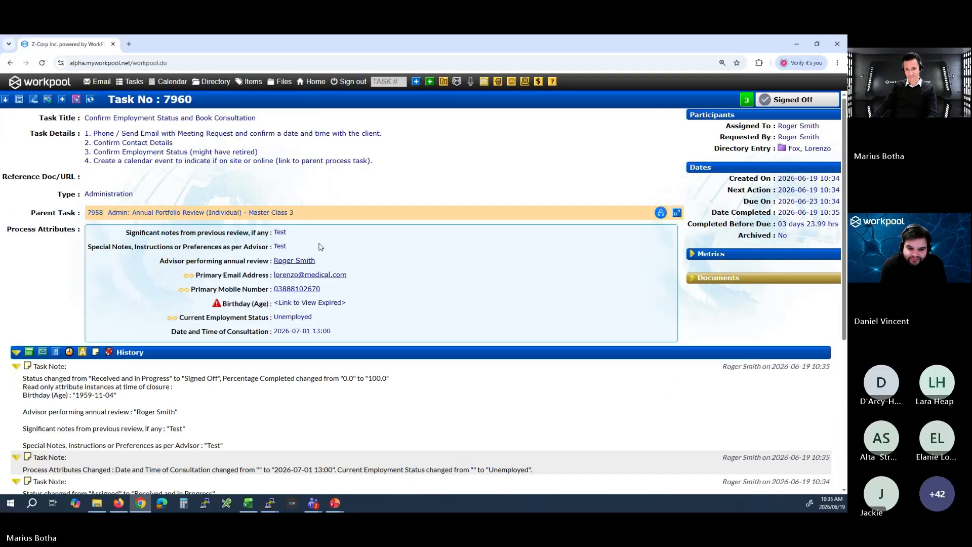
Open the Confirmation and Pre-Consult Preparation task through the parent process and look over its attributes and history.
{"action": "left_click", "coordinate": [285, 212]}
{"action": "scroll", "coordinate": [273, 324], "scroll_direction": "down", "scroll_amount": 5}
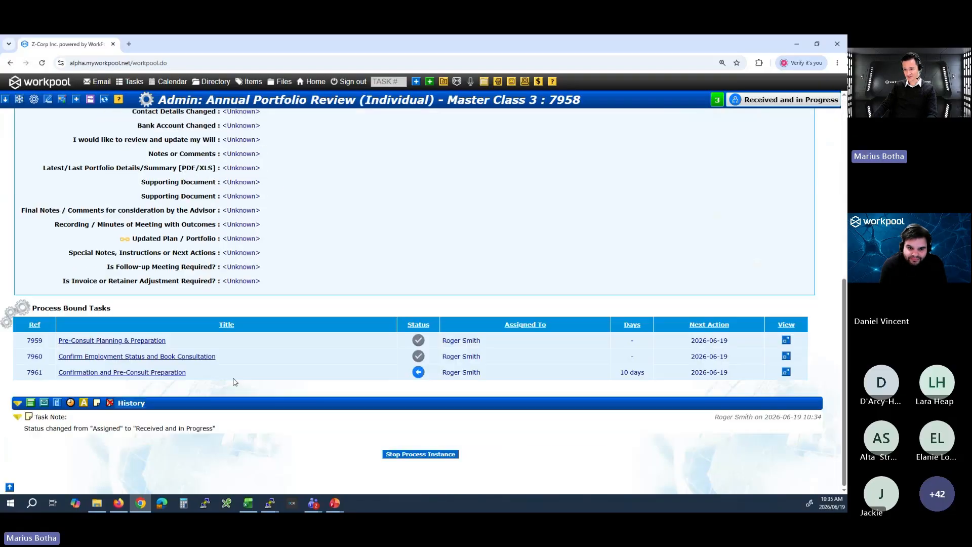
{"action": "left_click", "coordinate": [115, 375]}
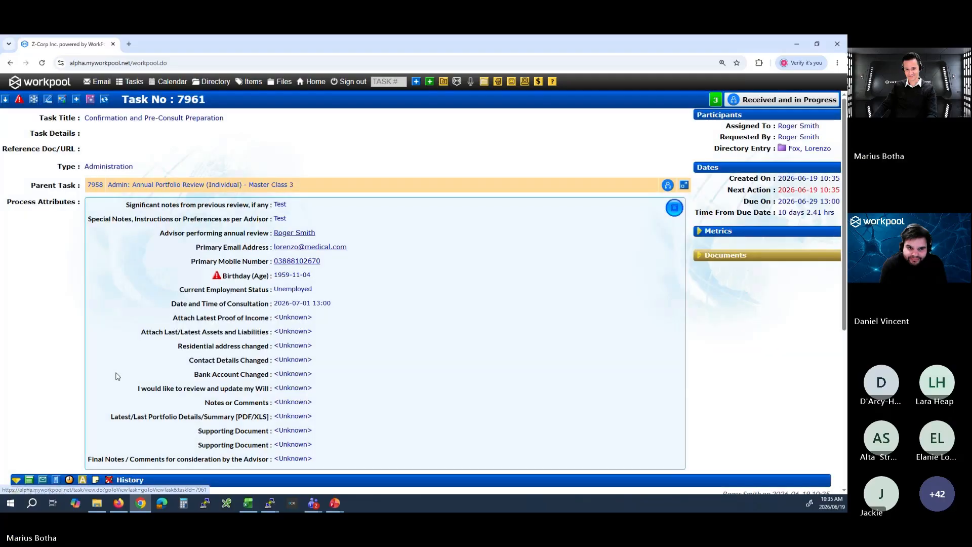
{"action": "scroll", "coordinate": [189, 345], "scroll_direction": "down", "scroll_amount": 4}
{"action": "scroll", "coordinate": [189, 344], "scroll_direction": "up", "scroll_amount": 5}
Reopen the Confirm Employment Status and Book Consultation task and examine the advisor and appointment date in its sent text message.
{"action": "left_click", "coordinate": [257, 185]}
{"action": "scroll", "coordinate": [297, 375], "scroll_direction": "down", "scroll_amount": 3}
{"action": "scroll", "coordinate": [297, 375], "scroll_direction": "down", "scroll_amount": 3}
{"action": "left_click", "coordinate": [121, 356]}
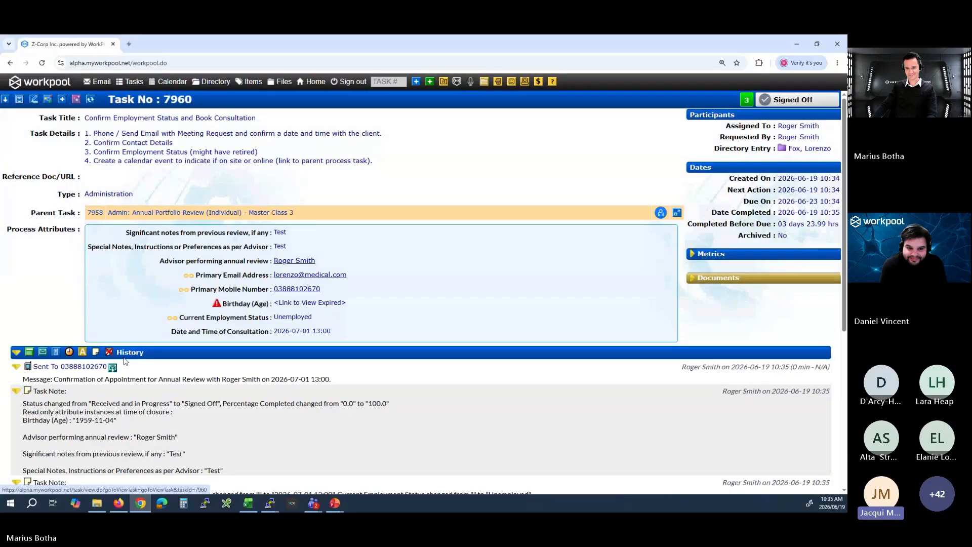
{"action": "scroll", "coordinate": [183, 362], "scroll_direction": "down", "scroll_amount": 1}
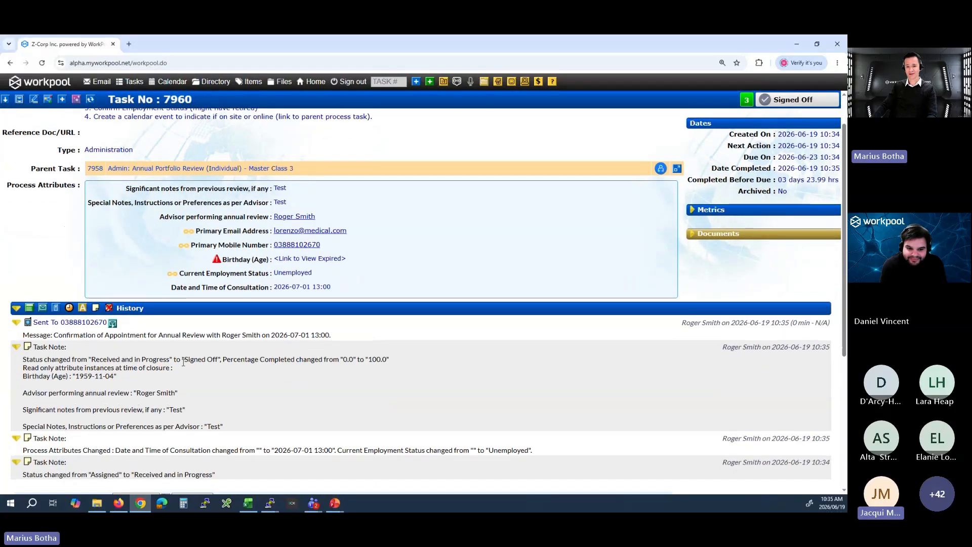
{"action": "key", "text": "ctrl+plus"}
{"action": "key", "text": "ctrl+plus"}
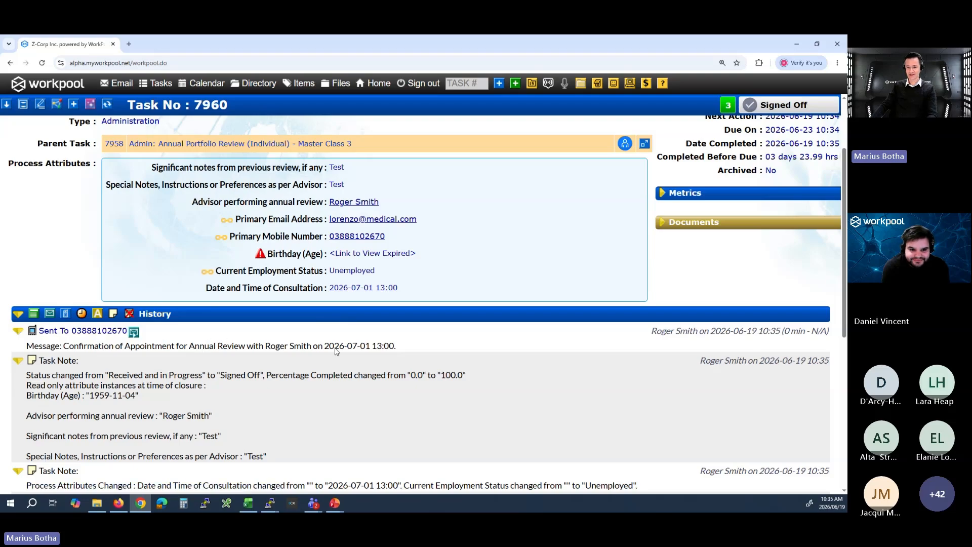
{"action": "left_click_drag", "start_coordinate": [266, 346], "coordinate": [315, 346]}
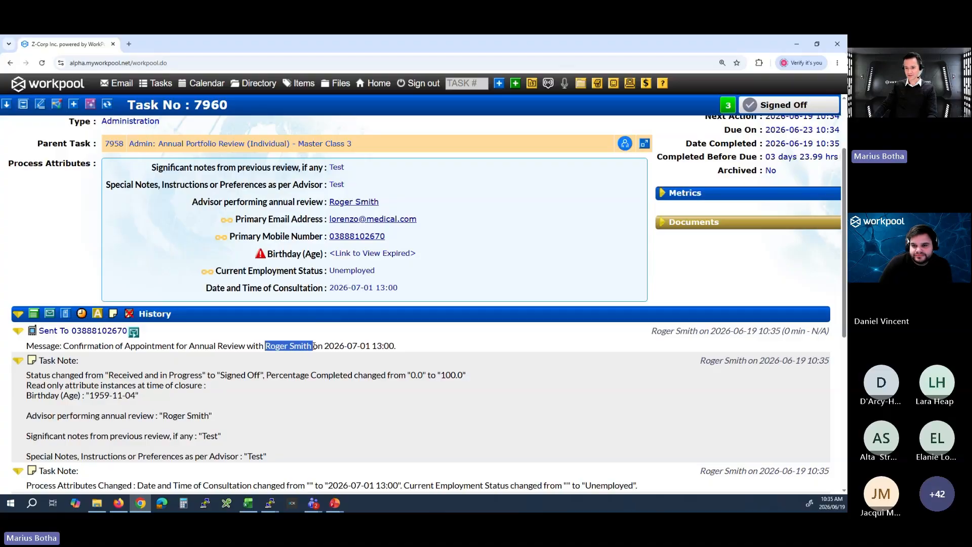
{"action": "left_click_drag", "start_coordinate": [325, 345], "coordinate": [390, 346]}
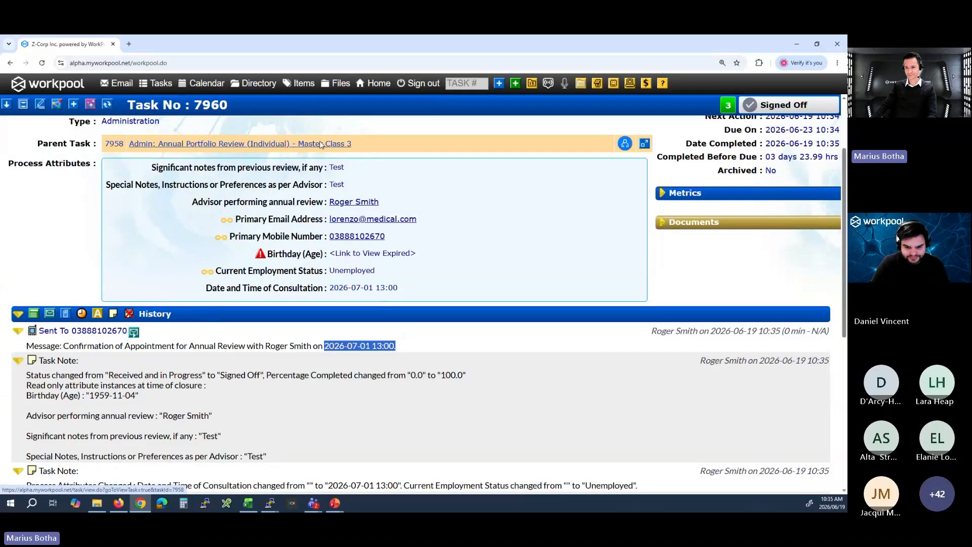
Open the Confirmation and Pre-Consult Preparation task's attributes for updating and review the client information, document and final notes fields.
{"action": "left_click", "coordinate": [213, 144]}
{"action": "scroll", "coordinate": [321, 343], "scroll_direction": "down", "scroll_amount": 5}
{"action": "scroll", "coordinate": [323, 345], "scroll_direction": "down", "scroll_amount": 5}
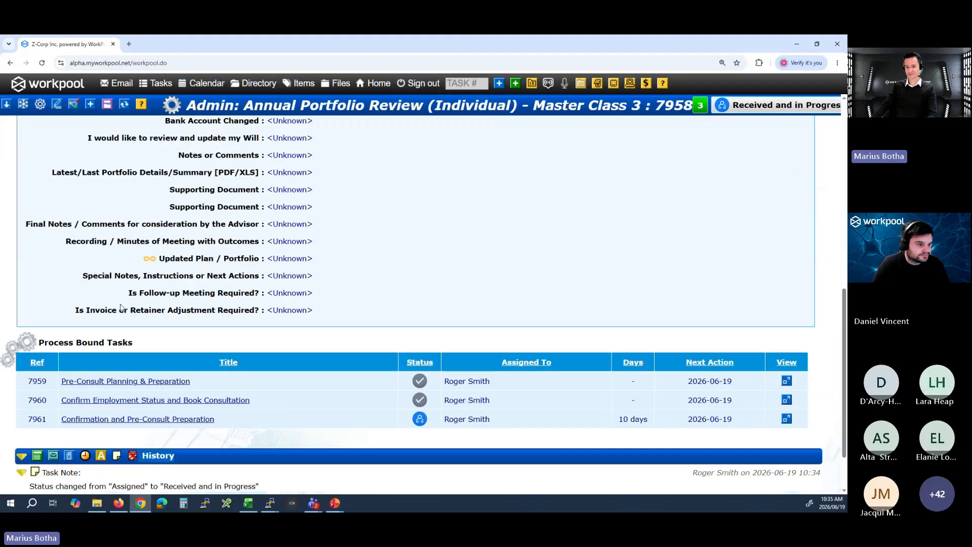
{"action": "left_click", "coordinate": [166, 422]}
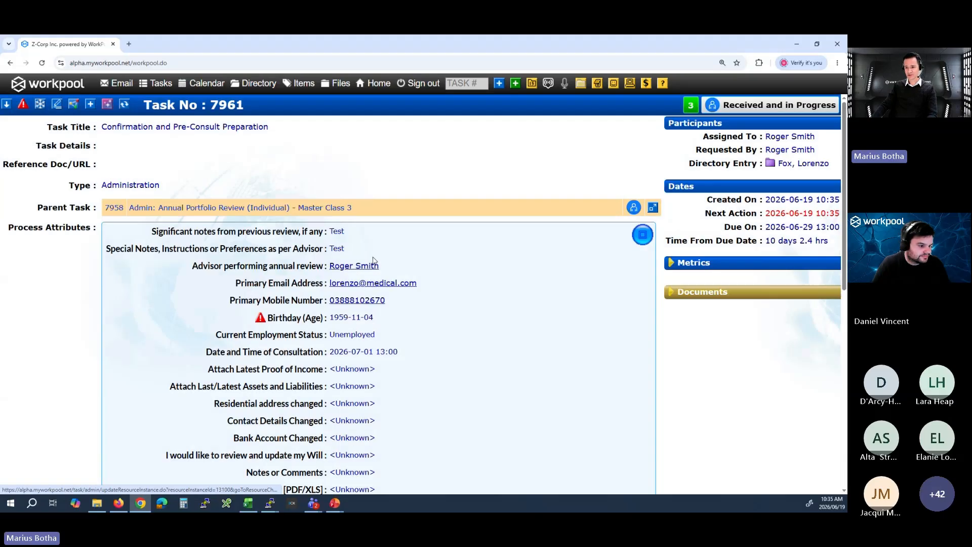
{"action": "left_click", "coordinate": [642, 235]}
{"action": "scroll", "coordinate": [371, 291], "scroll_direction": "down", "scroll_amount": 5}
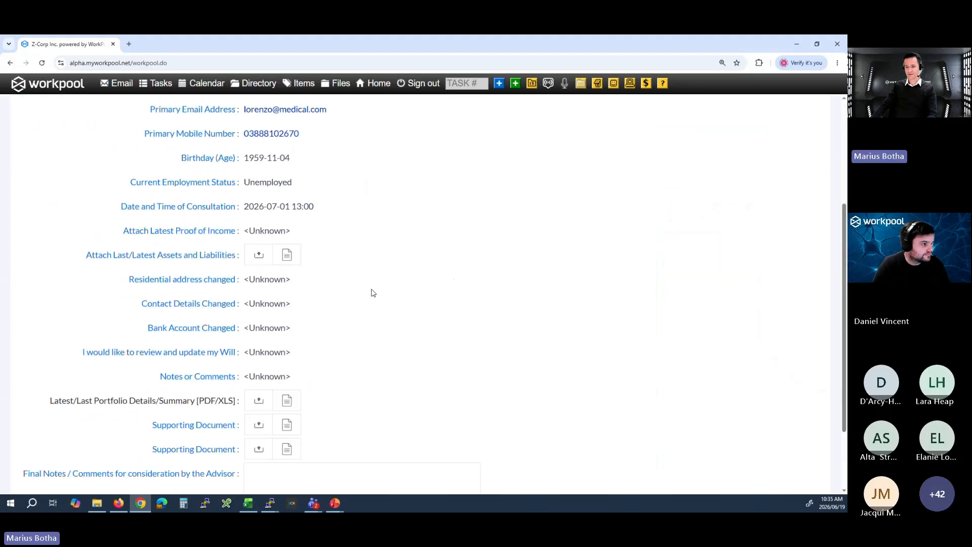
{"action": "scroll", "coordinate": [378, 265], "scroll_direction": "up", "scroll_amount": 3}
{"action": "scroll", "coordinate": [319, 299], "scroll_direction": "down", "scroll_amount": 3}
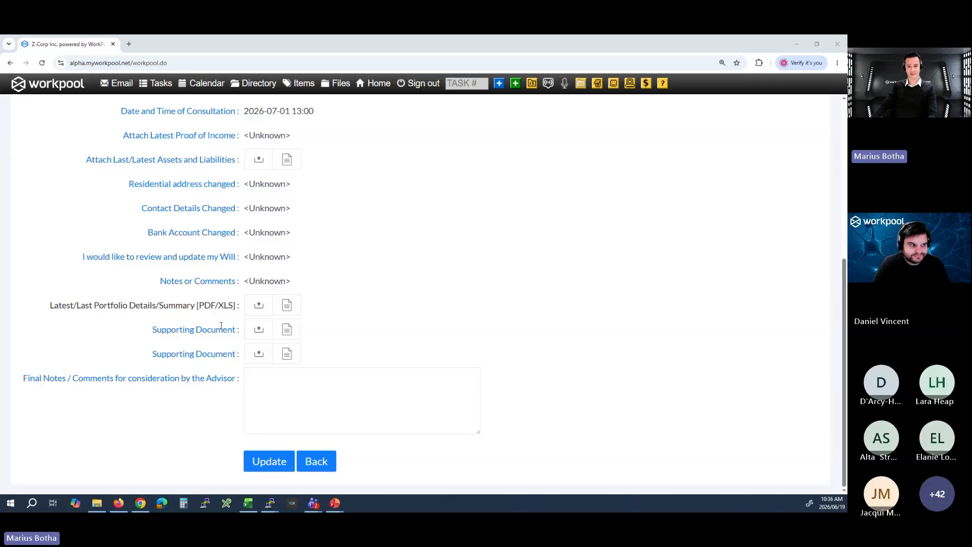
Attach SAMPLE_IRP5.docx as the Latest/Last Portfolio Details/Summary and save the updated task attributes.
{"action": "left_click_drag", "start_coordinate": [221, 325], "coordinate": [278, 318]}
{"action": "scroll", "coordinate": [434, 294], "scroll_direction": "up", "scroll_amount": 4}
{"action": "scroll", "coordinate": [433, 294], "scroll_direction": "down", "scroll_amount": 5}
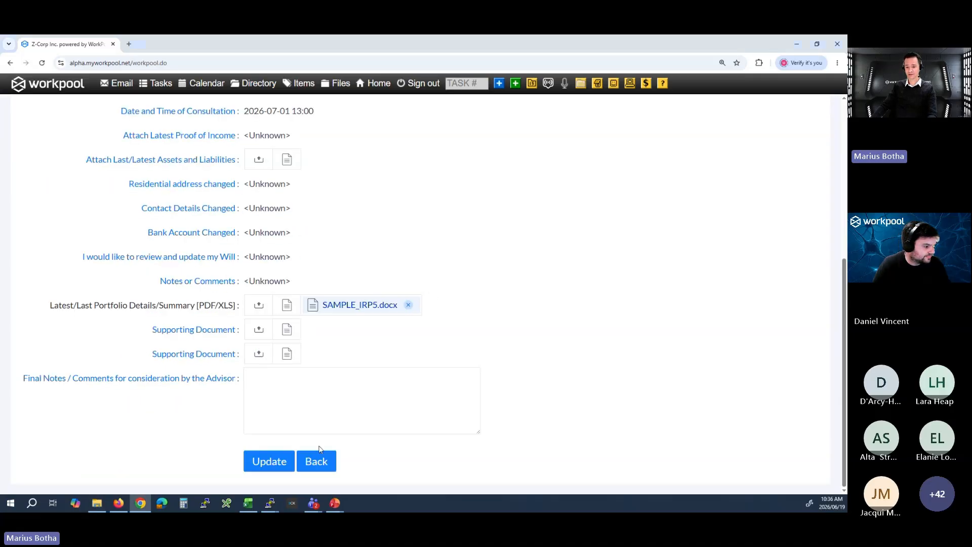
{"action": "left_click", "coordinate": [268, 462]}
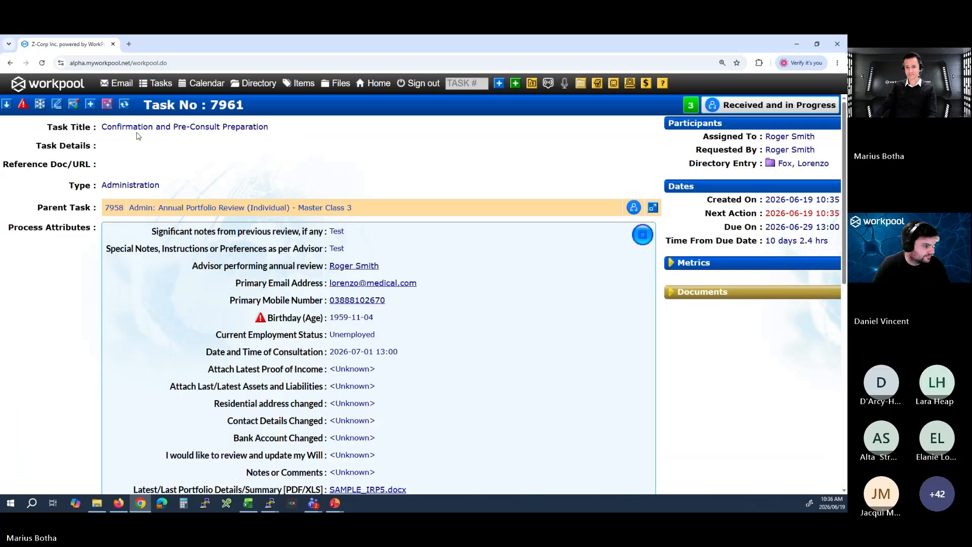
Check the next process step, then mark the Confirmation and Pre-Consult Preparation task as completed and submit it.
{"action": "scroll", "coordinate": [289, 249], "scroll_direction": "down", "scroll_amount": 10}
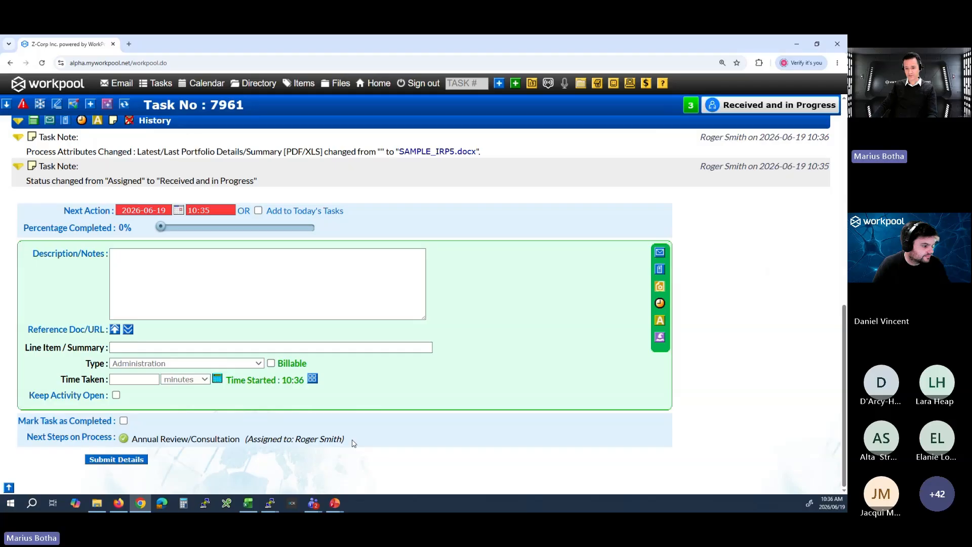
{"action": "left_click_drag", "start_coordinate": [353, 443], "coordinate": [131, 443]}
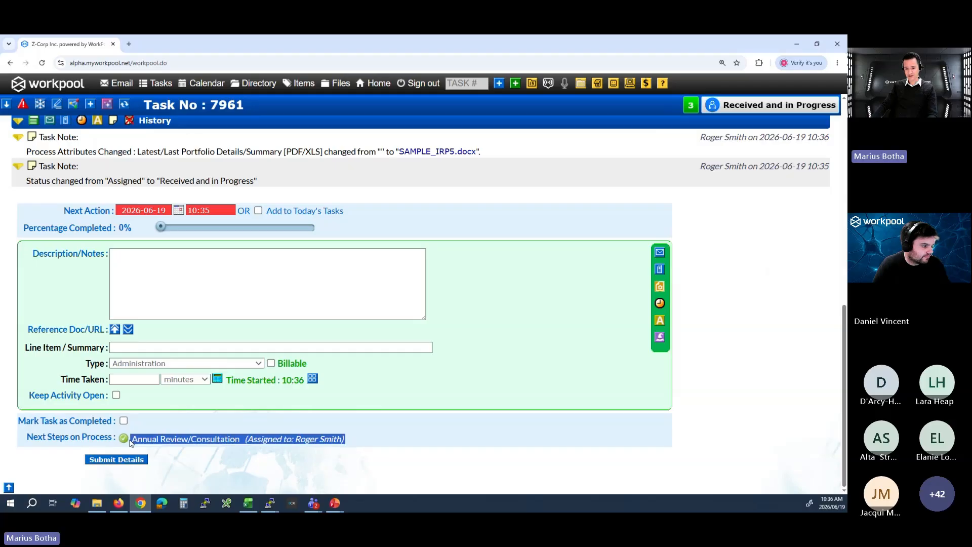
{"action": "left_click", "coordinate": [151, 423]}
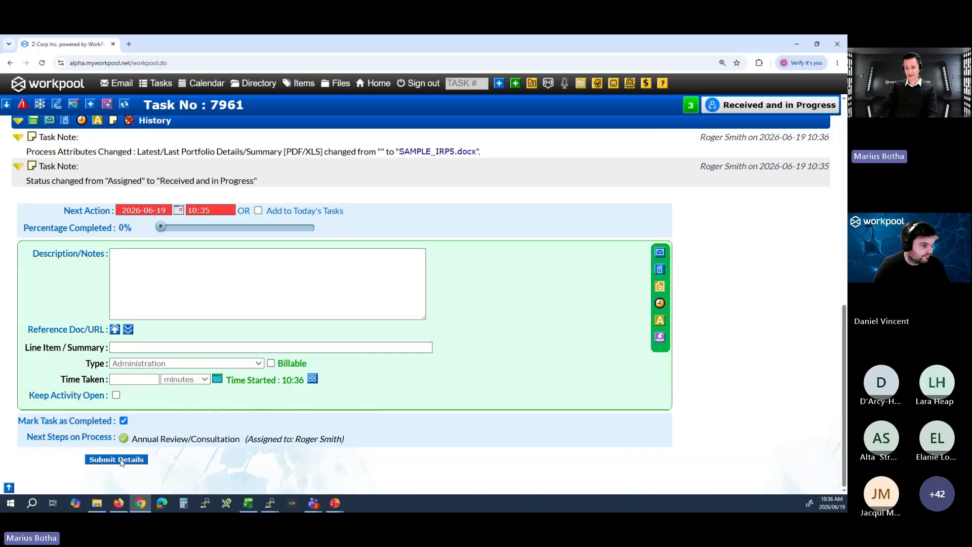
{"action": "left_click", "coordinate": [120, 460]}
View the process diagram of the annual portfolio review down to the Annual Review/Consultation task, and close it.
{"action": "left_click", "coordinate": [142, 104]}
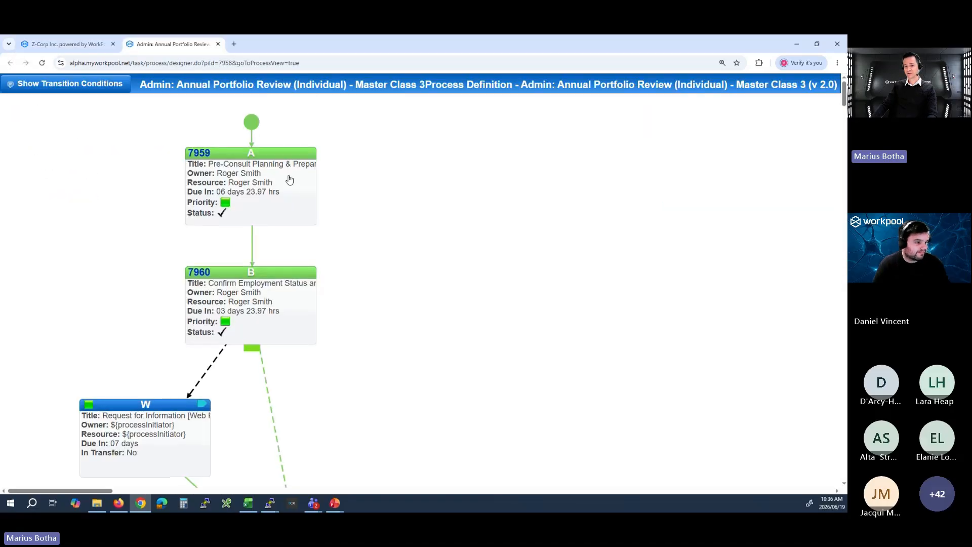
{"action": "scroll", "coordinate": [289, 179], "scroll_direction": "down", "scroll_amount": 6}
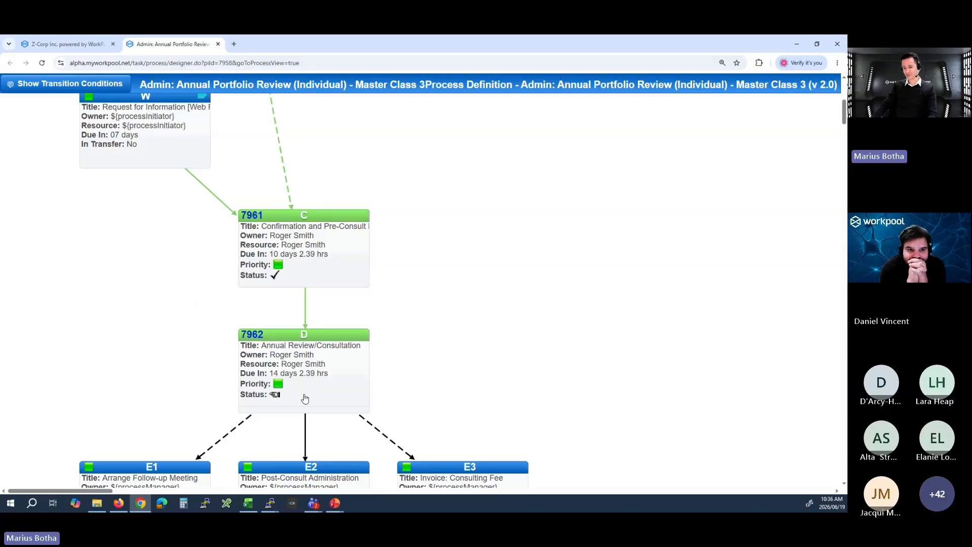
{"action": "middle_click", "coordinate": [188, 49]}
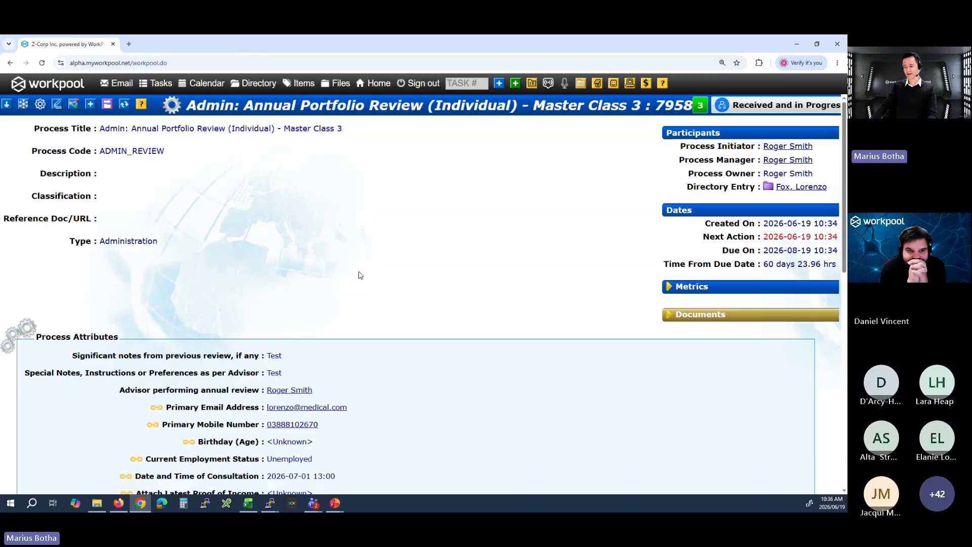
Open the Annual Review/Consultation task from the process-bound tasks and look over its attributes at 125% zoom.
{"action": "scroll", "coordinate": [365, 304], "scroll_direction": "down", "scroll_amount": 15}
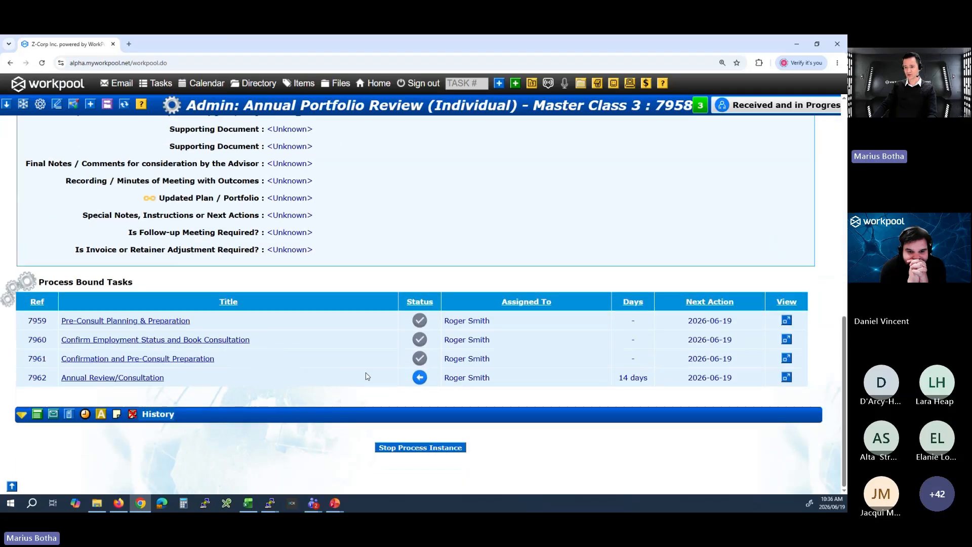
{"action": "left_click", "coordinate": [108, 378]}
{"action": "scroll", "coordinate": [263, 374], "scroll_direction": "down", "scroll_amount": 6}
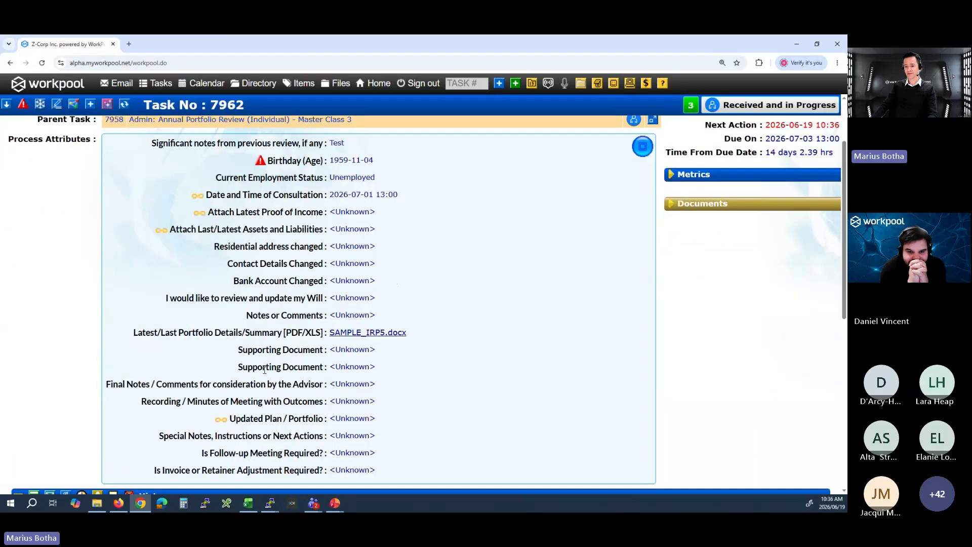
{"action": "key", "text": "ctrl+minus"}
{"action": "scroll", "coordinate": [297, 375], "scroll_direction": "up", "scroll_amount": 5}
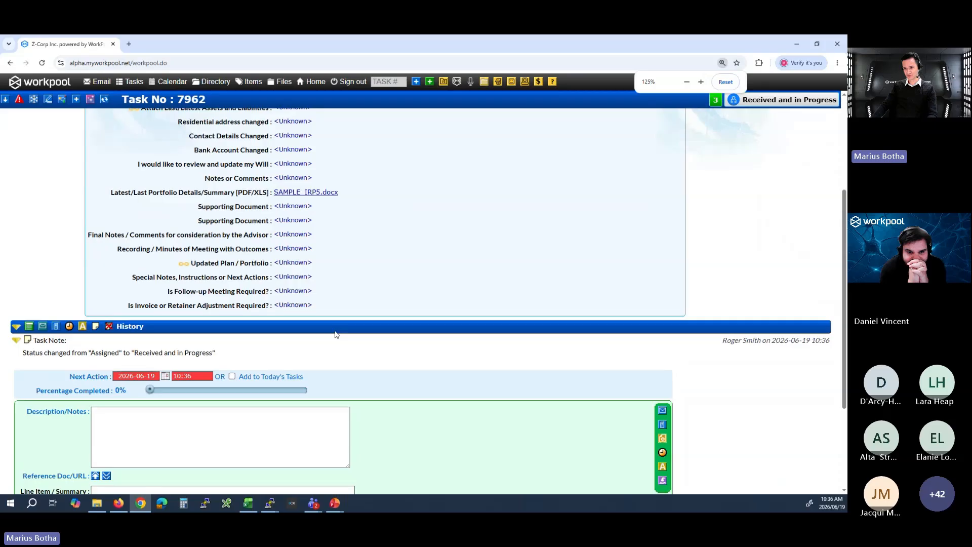
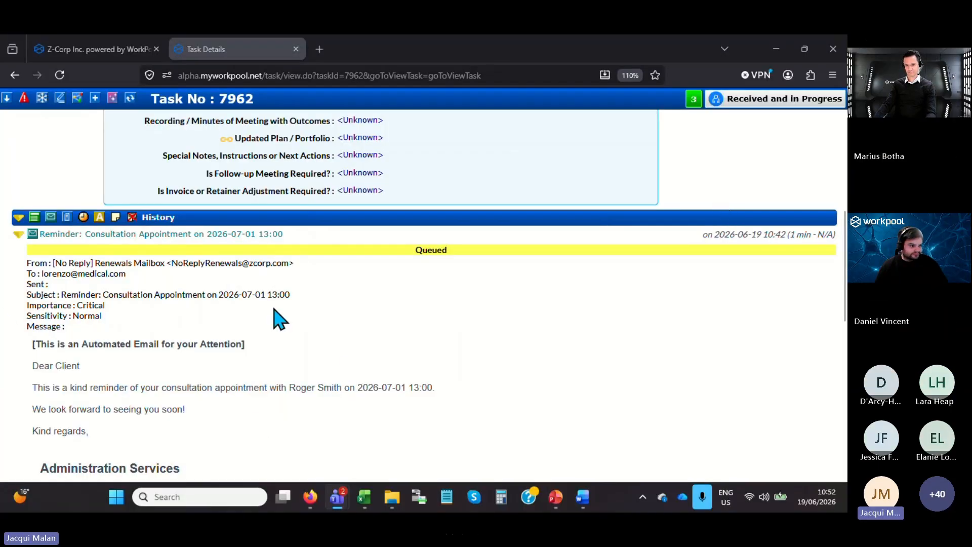
Close the task details and examine the attribute actions of flow A in the Accounting: Monthly/Bi-Monthly VAT201 process definition.
{"action": "left_click", "coordinate": [296, 49]}
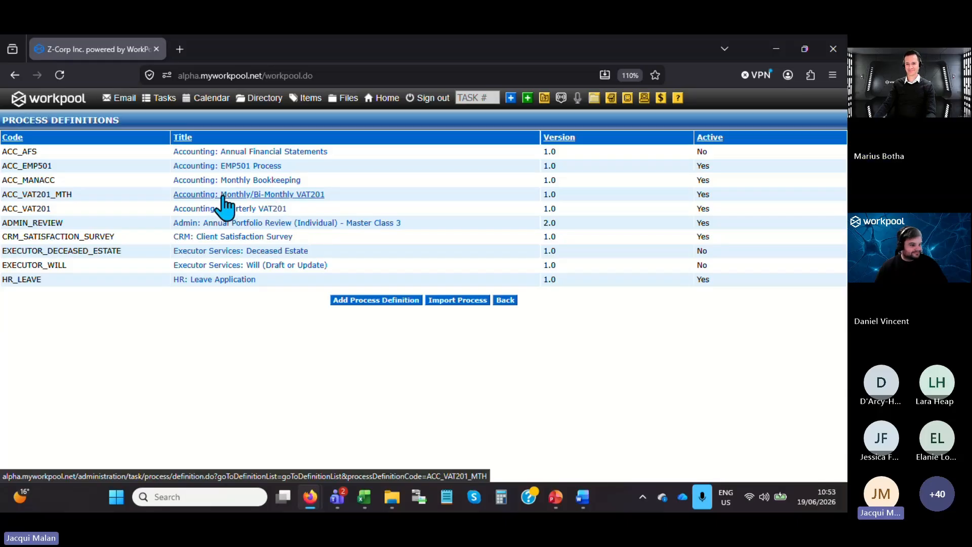
{"action": "left_click", "coordinate": [258, 198]}
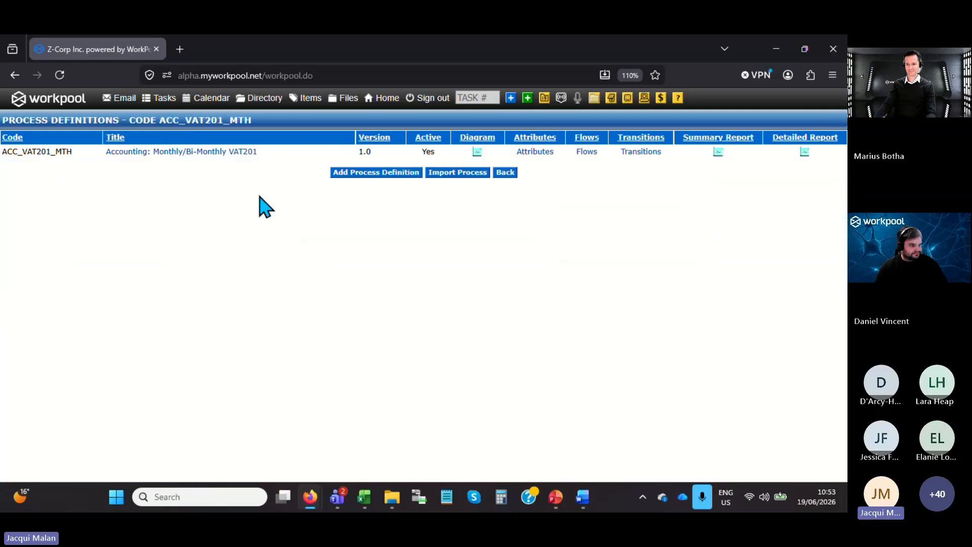
{"action": "left_click", "coordinate": [584, 152]}
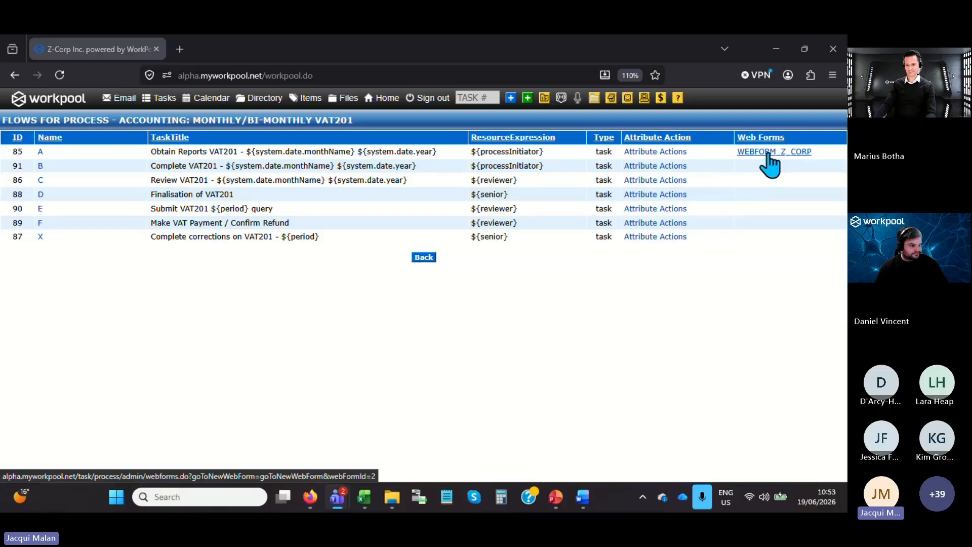
{"action": "left_click", "coordinate": [656, 151]}
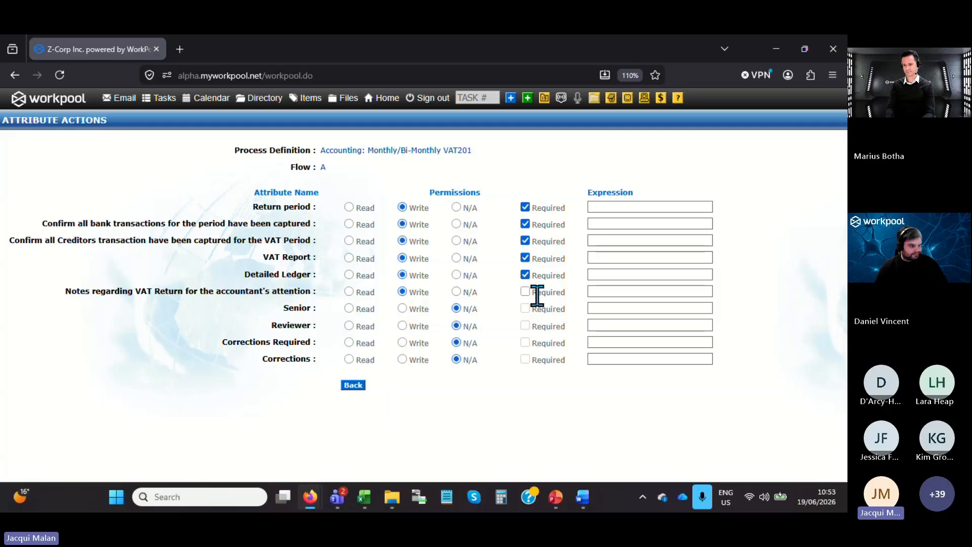
{"action": "left_click", "coordinate": [360, 386]}
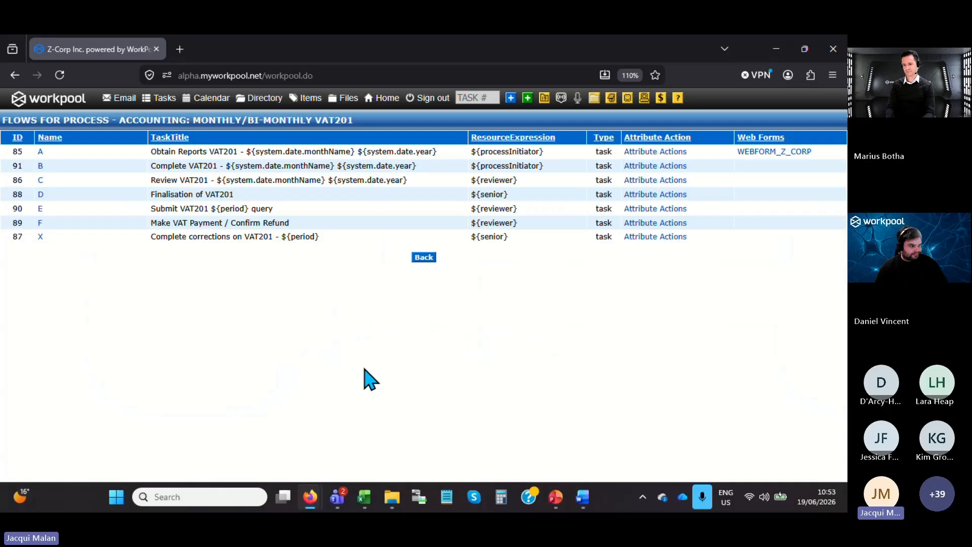
Run the ALL - Businesses directory report with Create Web Form email campaign as its result type.
{"action": "left_click", "coordinate": [260, 101]}
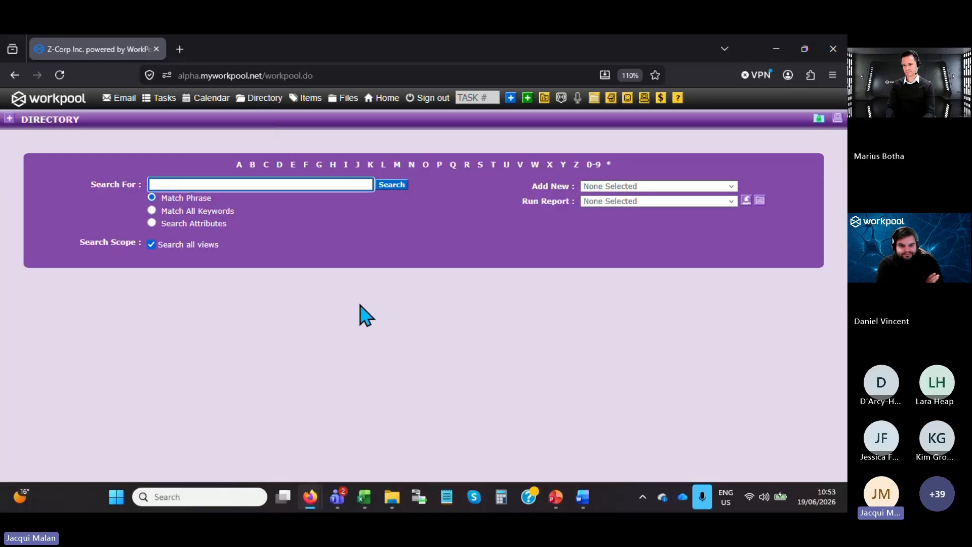
{"action": "left_click", "coordinate": [615, 201]}
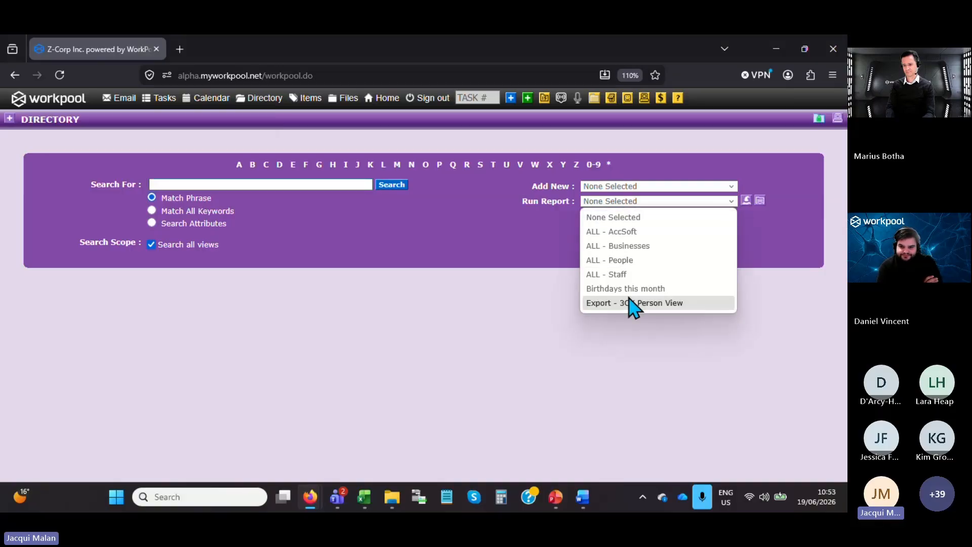
{"action": "left_click", "coordinate": [631, 250]}
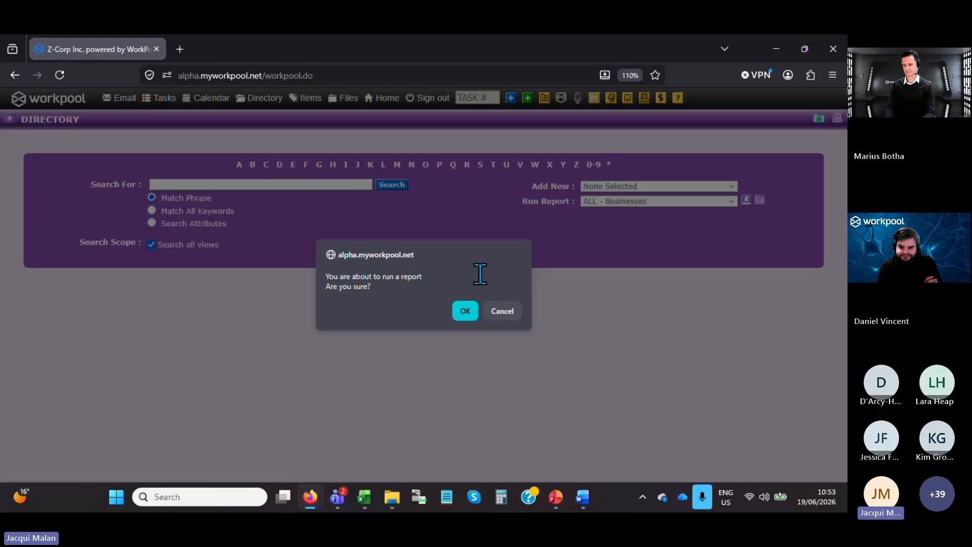
{"action": "left_click", "coordinate": [466, 311]}
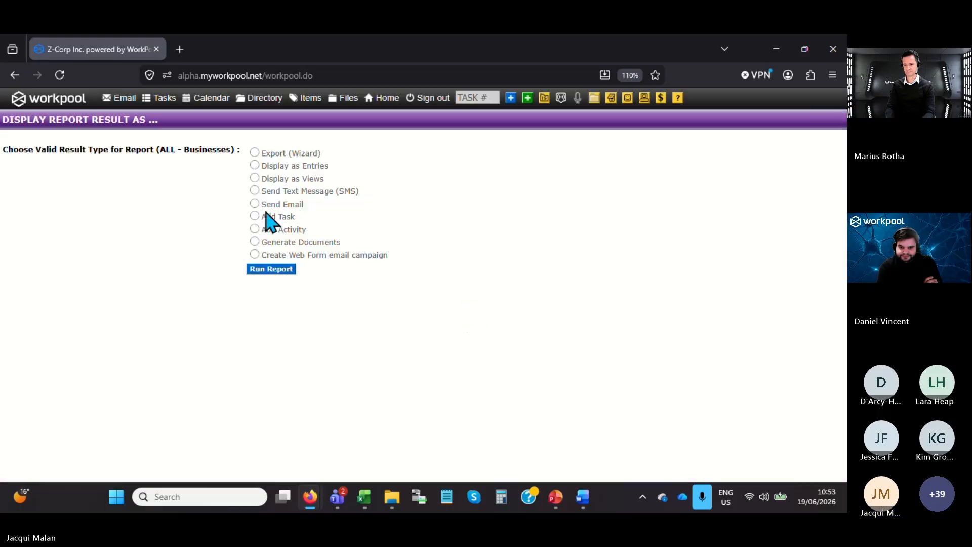
{"action": "left_click", "coordinate": [255, 254]}
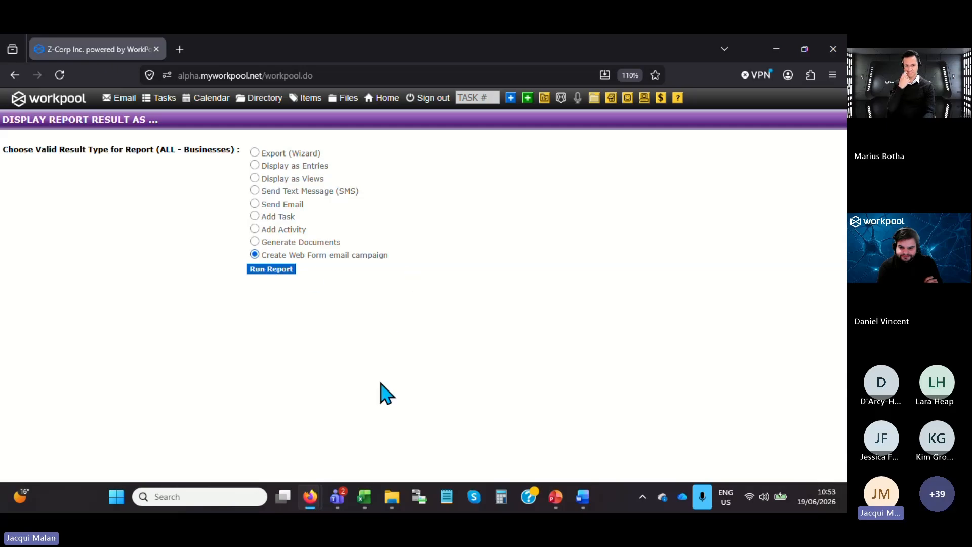
{"action": "left_click", "coordinate": [274, 270]}
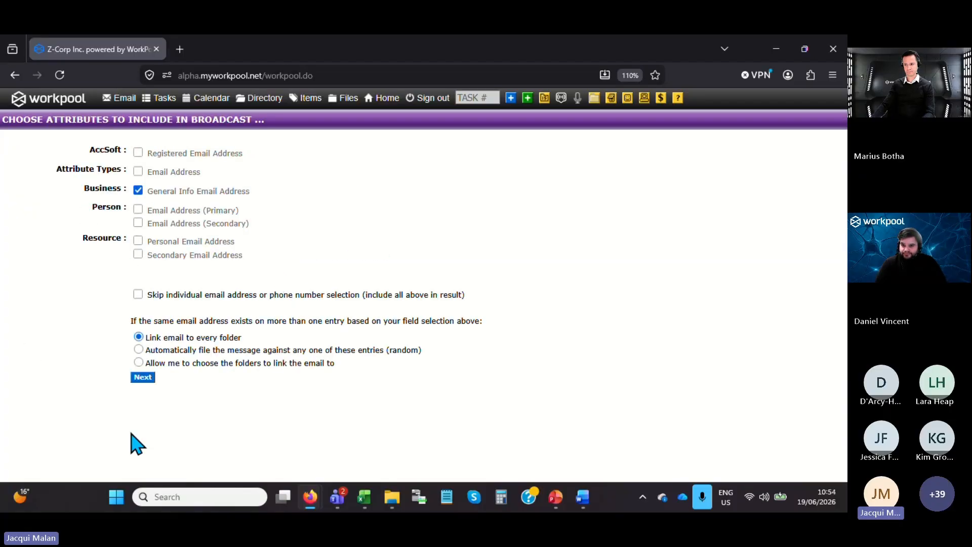
Accept the Business General Info Email Address for the broadcast and exclude Associate Solutions and CAPITAL Private Banking from the message receivers.
{"action": "left_click", "coordinate": [142, 377]}
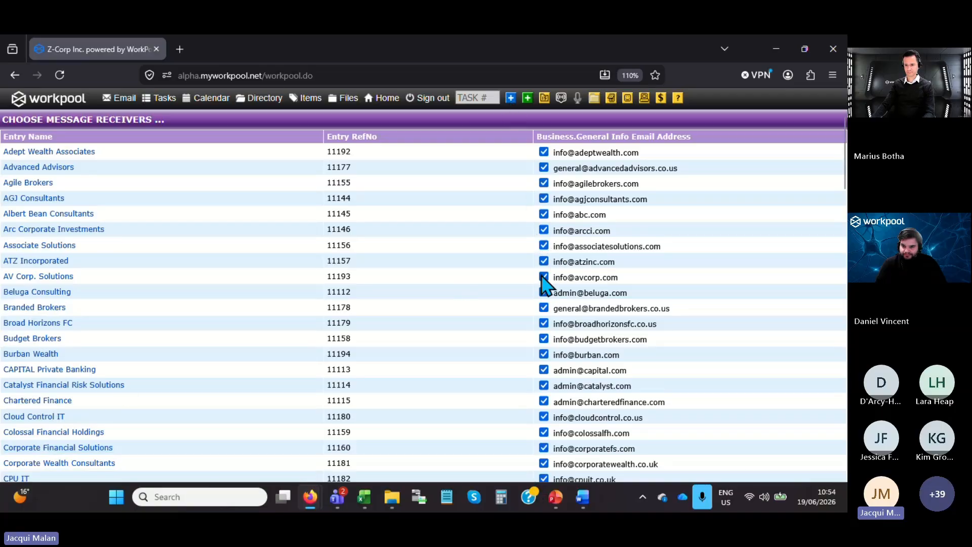
{"action": "left_click", "coordinate": [545, 246]}
{"action": "left_click", "coordinate": [545, 369]}
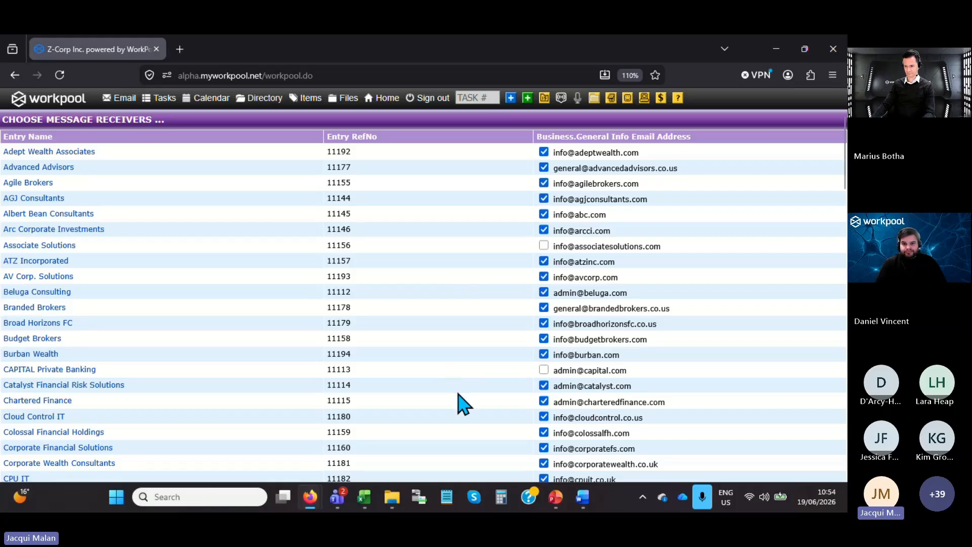
{"action": "scroll", "coordinate": [463, 403], "scroll_direction": "down", "scroll_amount": 15}
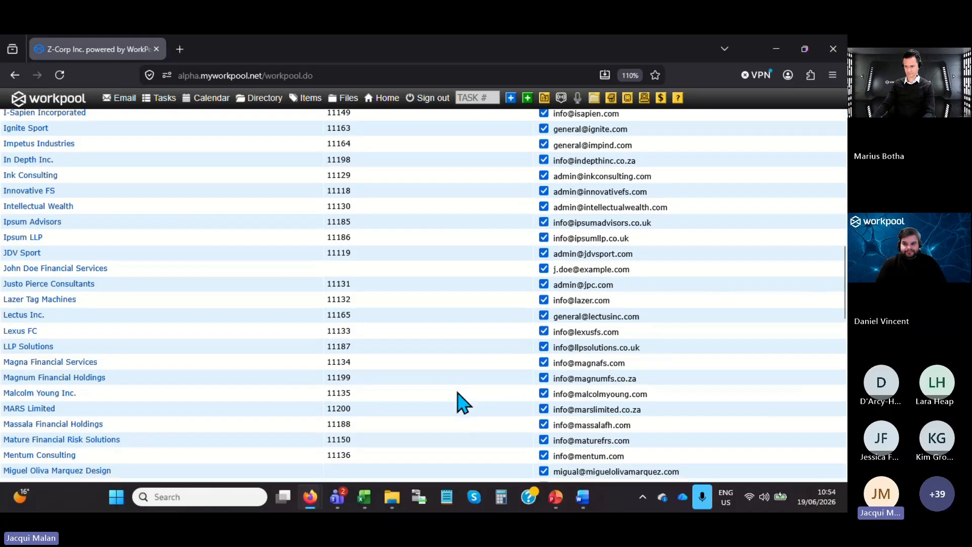
{"action": "scroll", "coordinate": [463, 404], "scroll_direction": "down", "scroll_amount": 15}
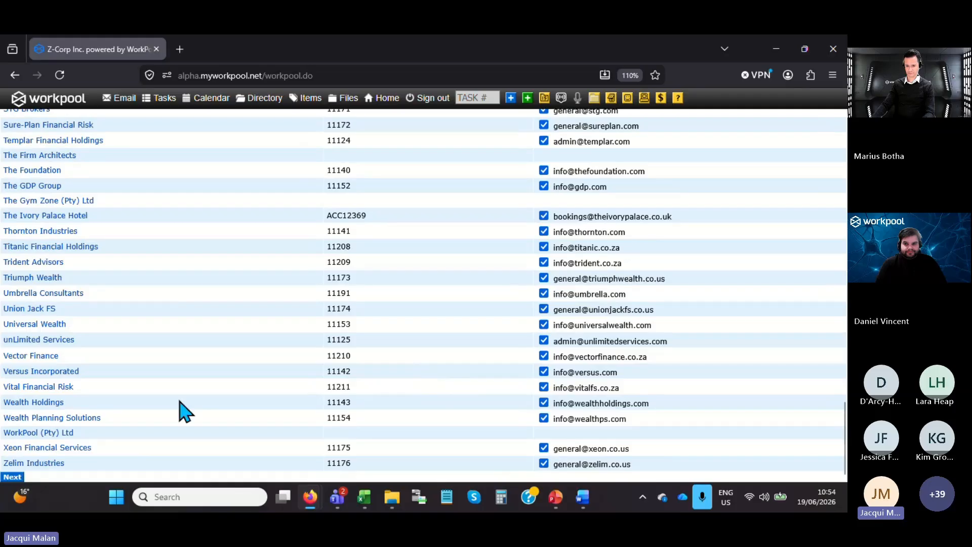
{"action": "left_click", "coordinate": [12, 477]}
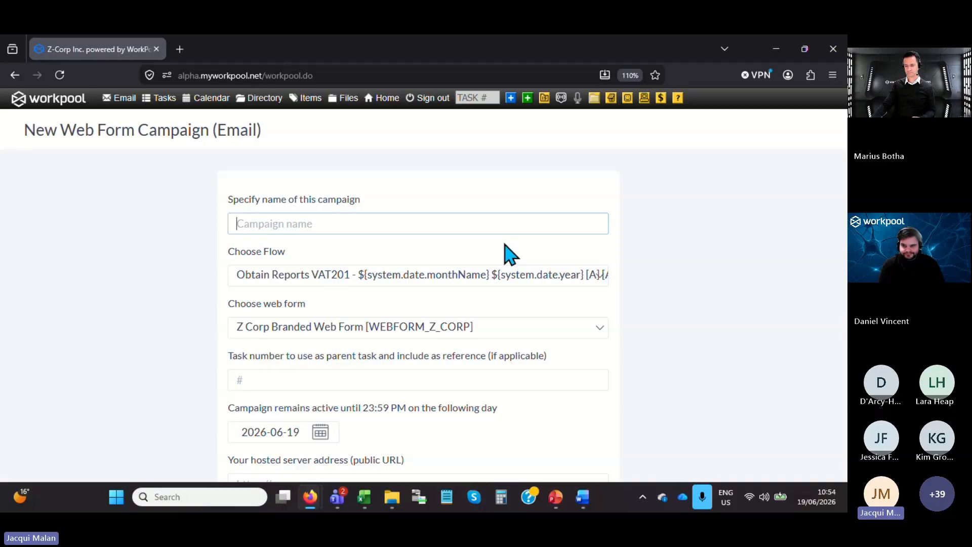
Name the campaign VAT201 Returns - June 2026 and choose the Obtain Reports VAT201 flow.
{"action": "type", "text": "VAT201"}
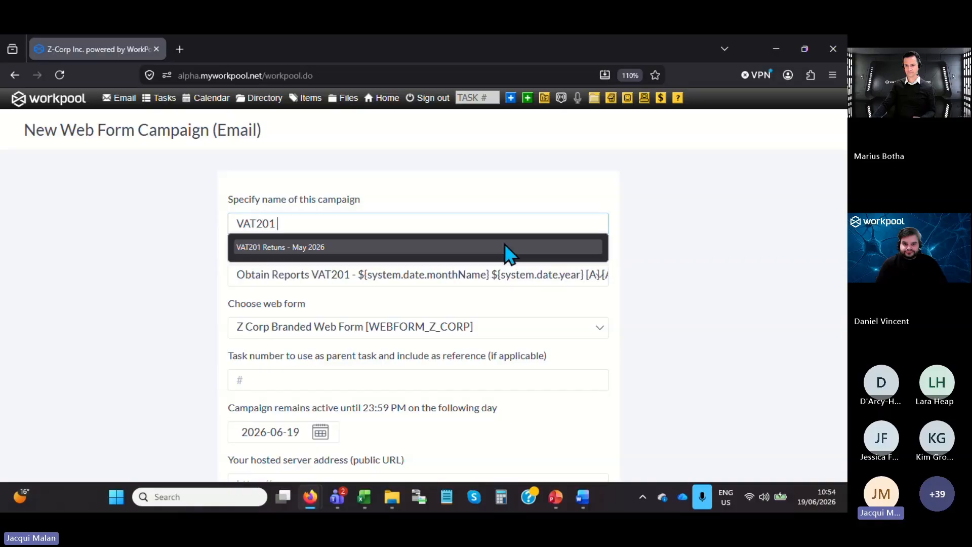
{"action": "type", "text": " Returns"}
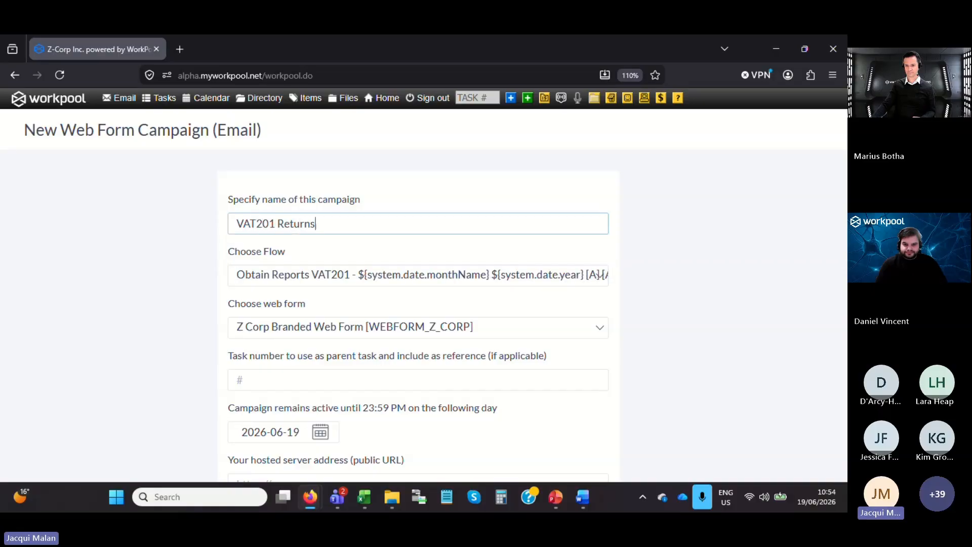
{"action": "type", "text": " - June 2026"}
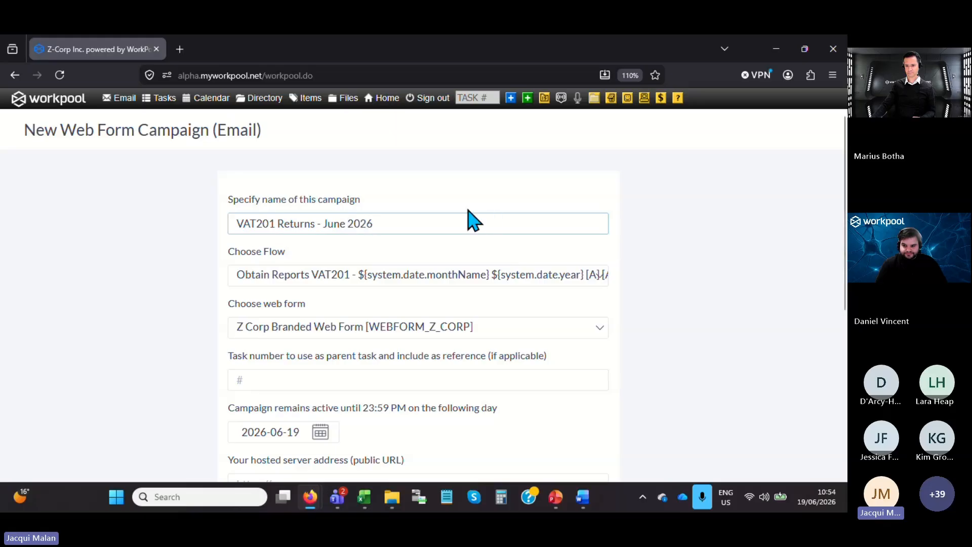
{"action": "left_click", "coordinate": [450, 278]}
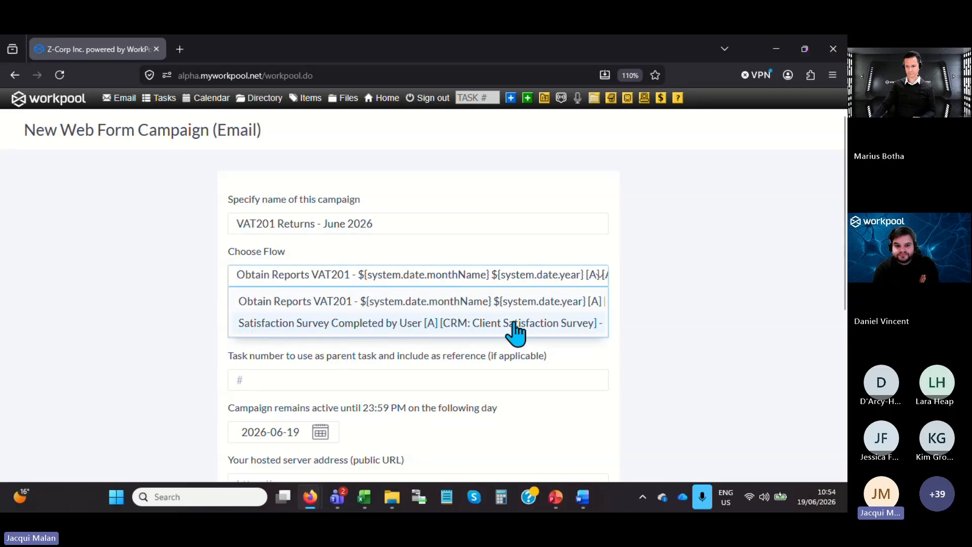
{"action": "left_click", "coordinate": [395, 304]}
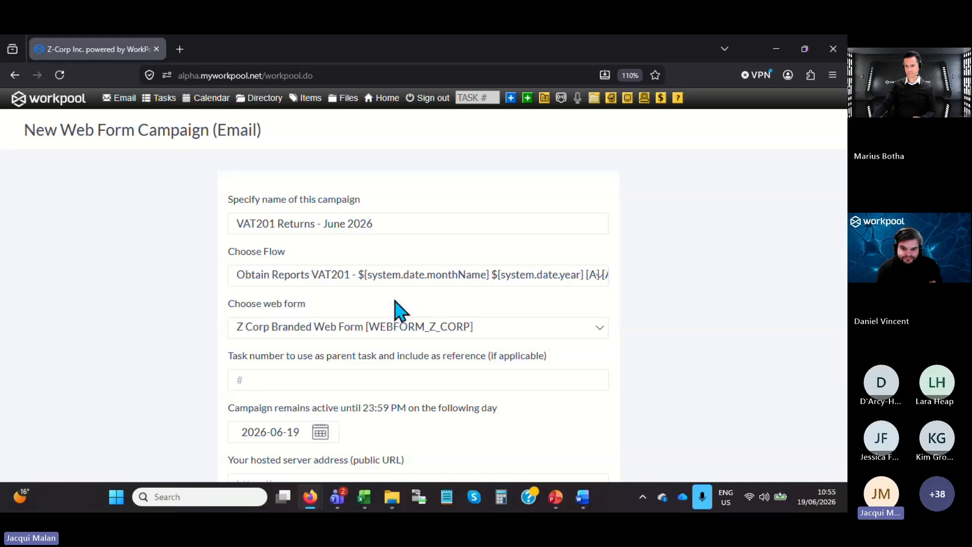
Leave the parent task number blank and set the campaign to remain active until 2026-06-30.
{"action": "left_click", "coordinate": [267, 379]}
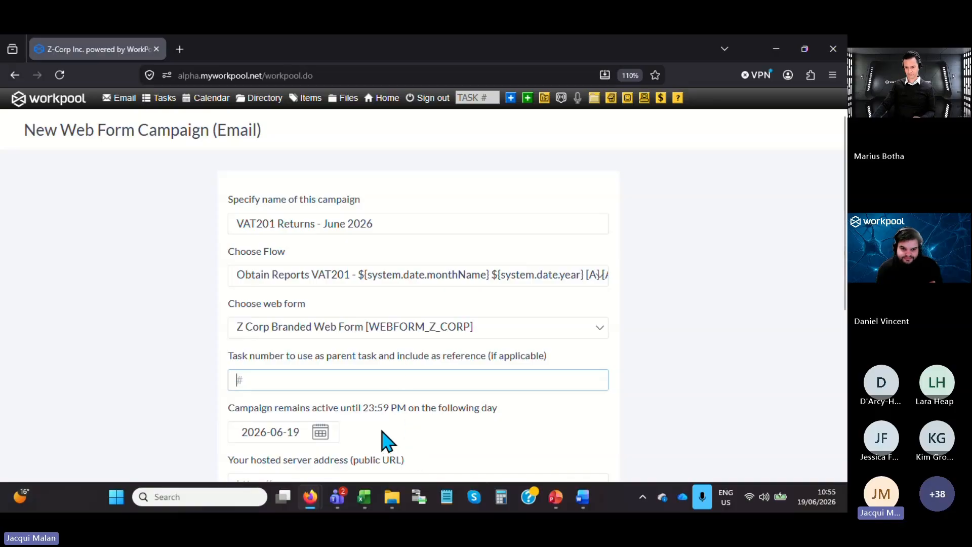
{"action": "scroll", "coordinate": [387, 440], "scroll_direction": "down", "scroll_amount": 3}
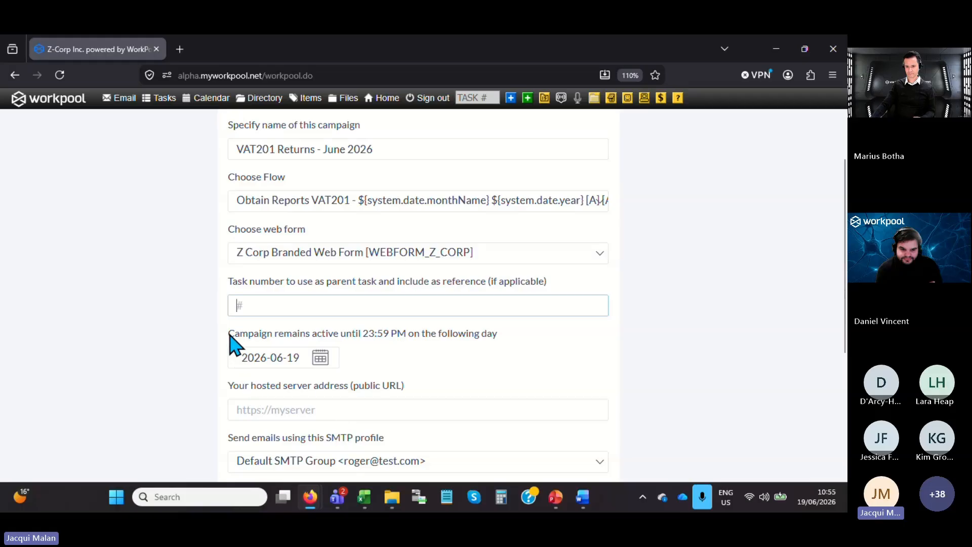
{"action": "left_click_drag", "start_coordinate": [228, 335], "coordinate": [433, 339]}
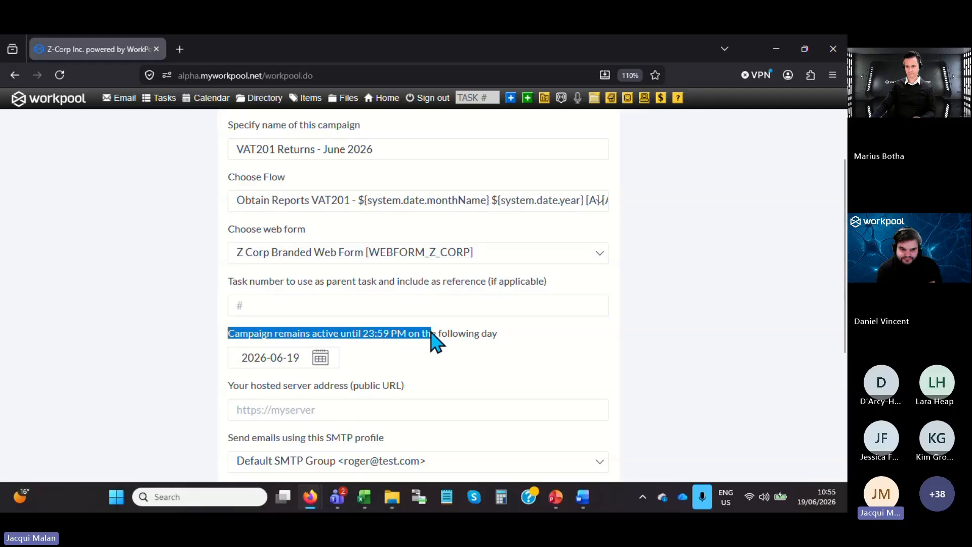
{"action": "left_click", "coordinate": [321, 360]}
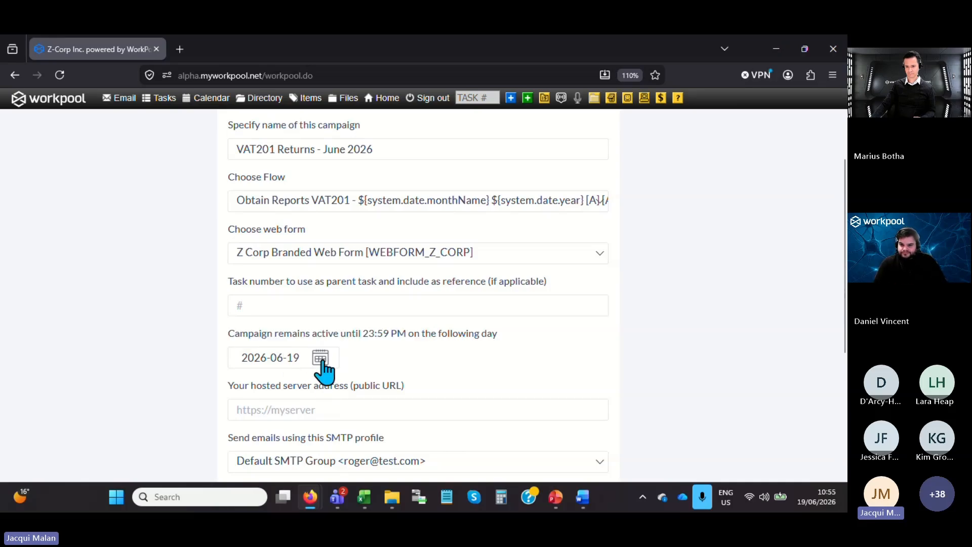
{"action": "scroll", "coordinate": [348, 386], "scroll_direction": "down", "scroll_amount": 3}
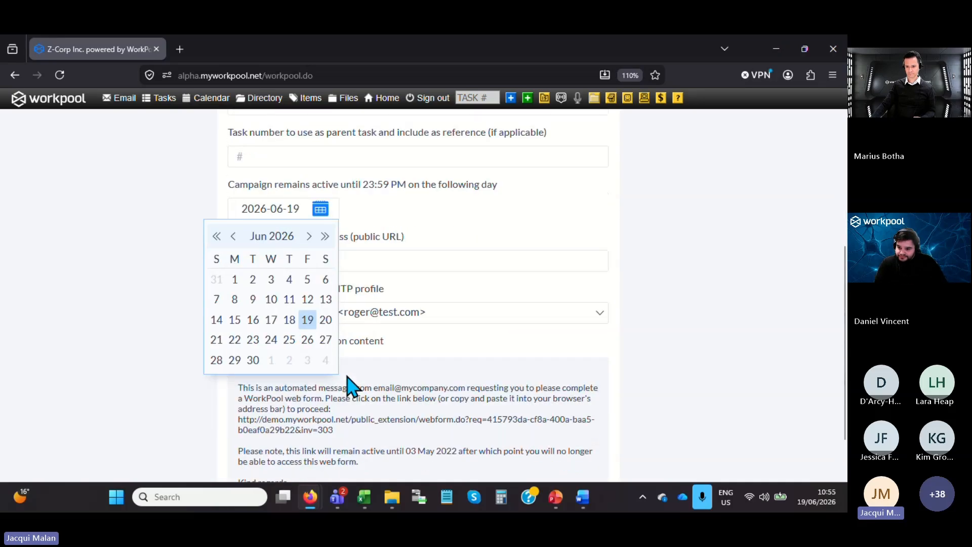
{"action": "left_click", "coordinate": [253, 360]}
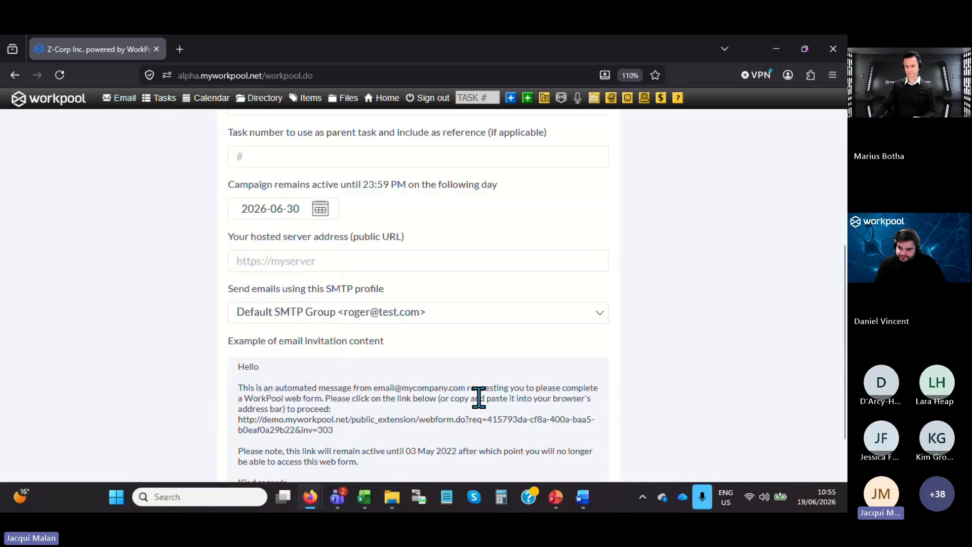
{"action": "left_click", "coordinate": [204, 75]}
{"action": "left_click", "coordinate": [204, 75]}
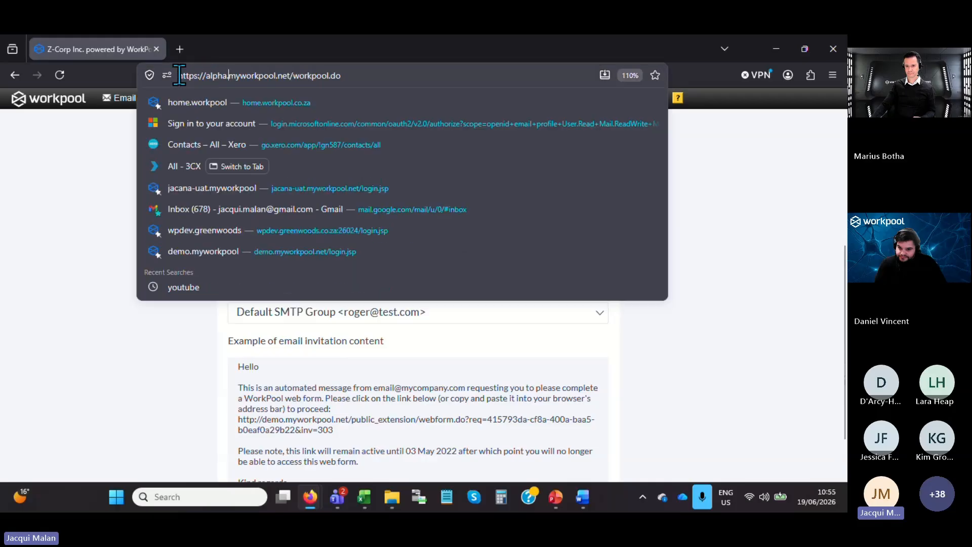
{"action": "left_click_drag", "start_coordinate": [179, 75], "coordinate": [289, 75]}
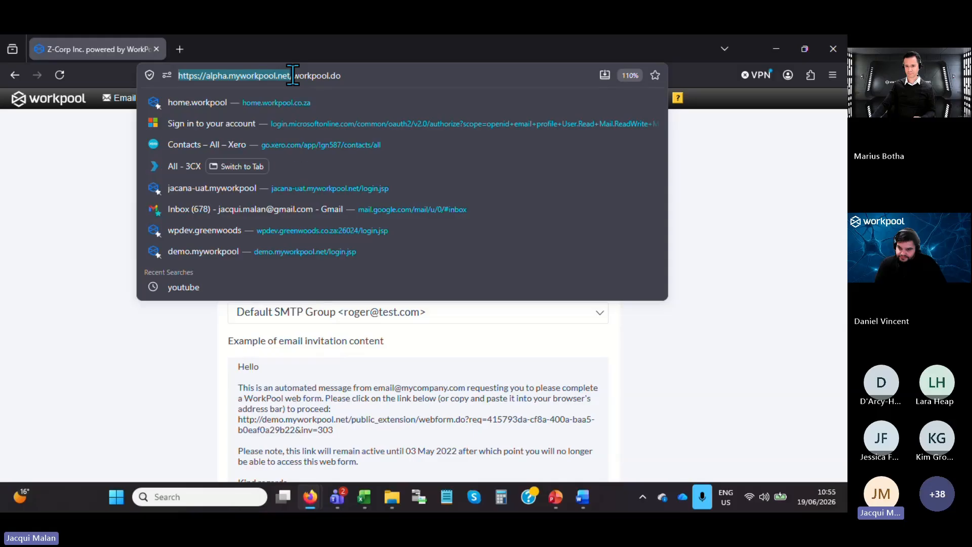
{"action": "left_click", "coordinate": [98, 258]}
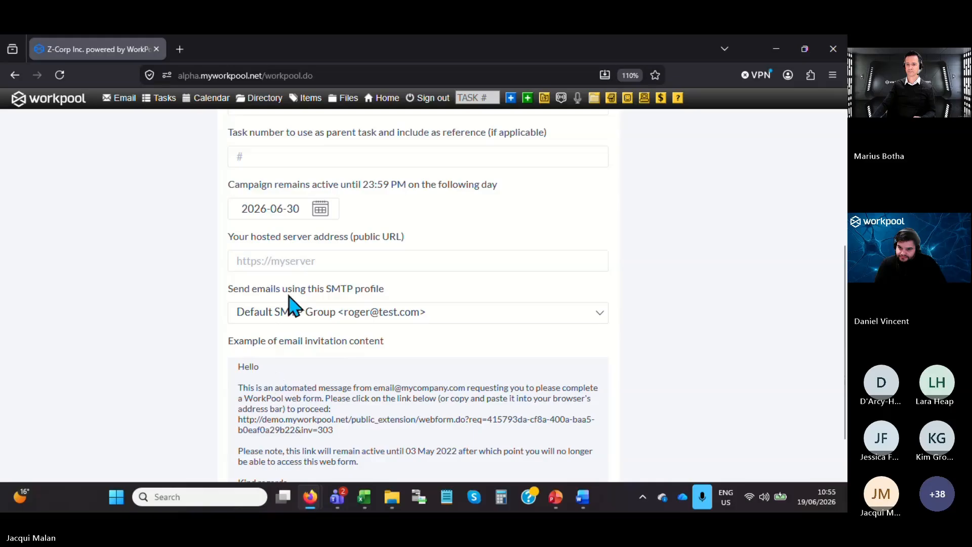
{"action": "left_click", "coordinate": [270, 261]}
{"action": "type", "text": "https://alpha.myworkpool.net"}
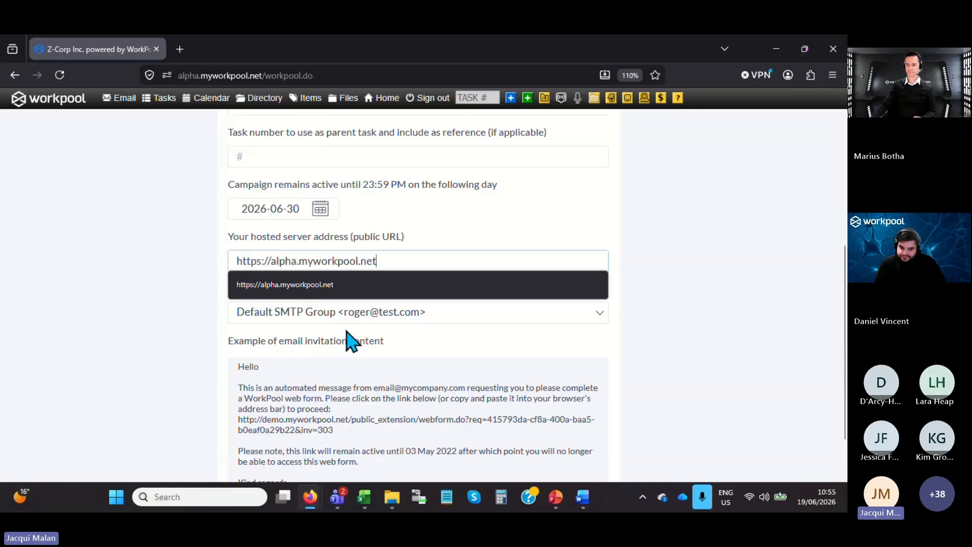
Keep the Default SMTP Group profile, review the example invitation content, and send the campaign emails.
{"action": "left_click", "coordinate": [443, 313]}
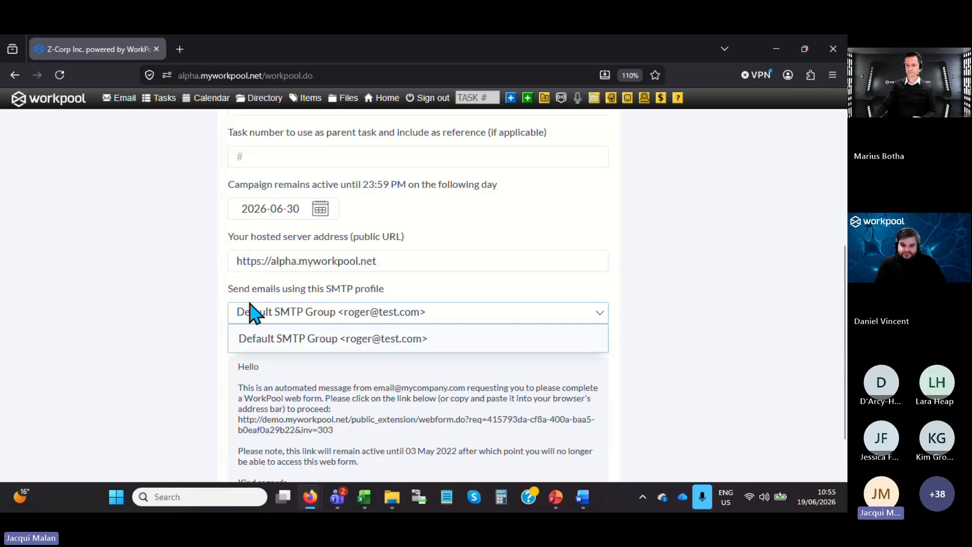
{"action": "left_click", "coordinate": [282, 319]}
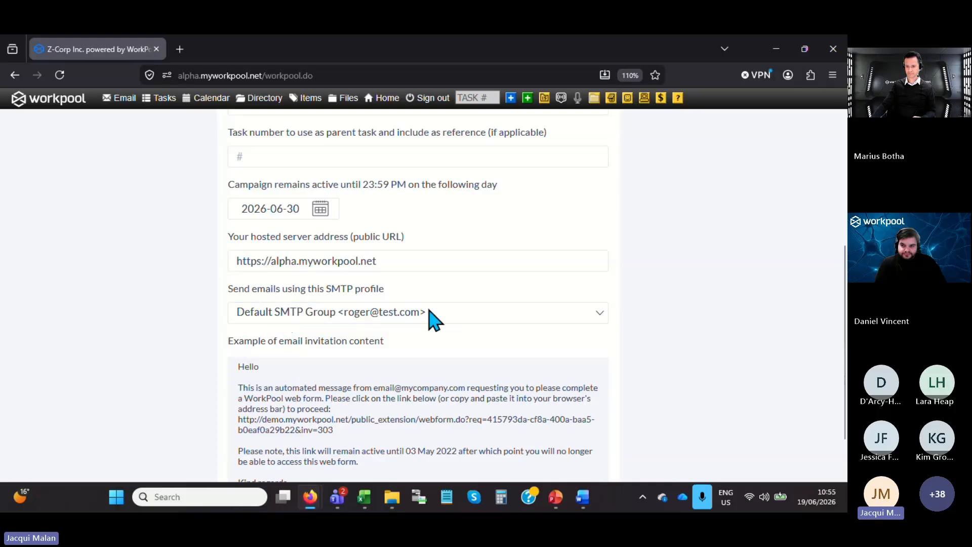
{"action": "scroll", "coordinate": [456, 405], "scroll_direction": "down", "scroll_amount": 2}
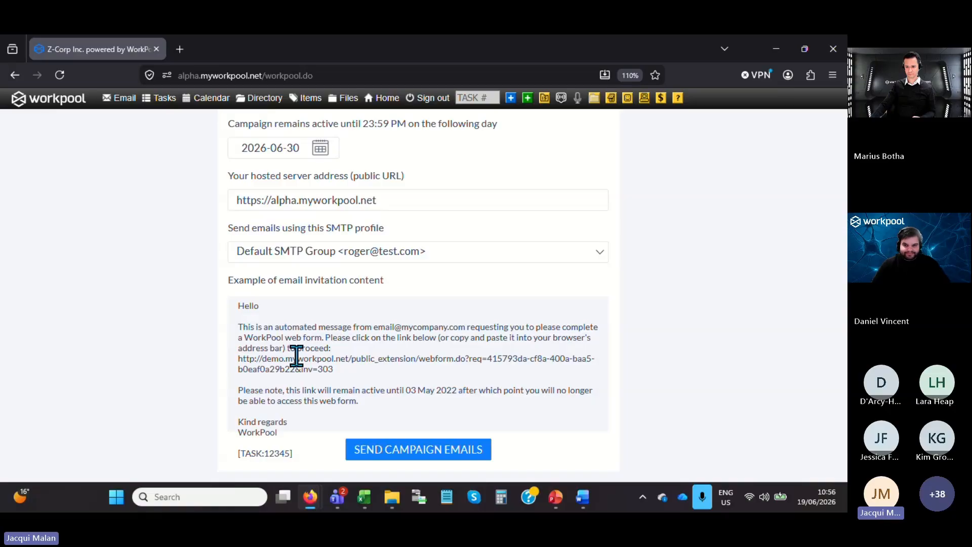
{"action": "left_click", "coordinate": [408, 448]}
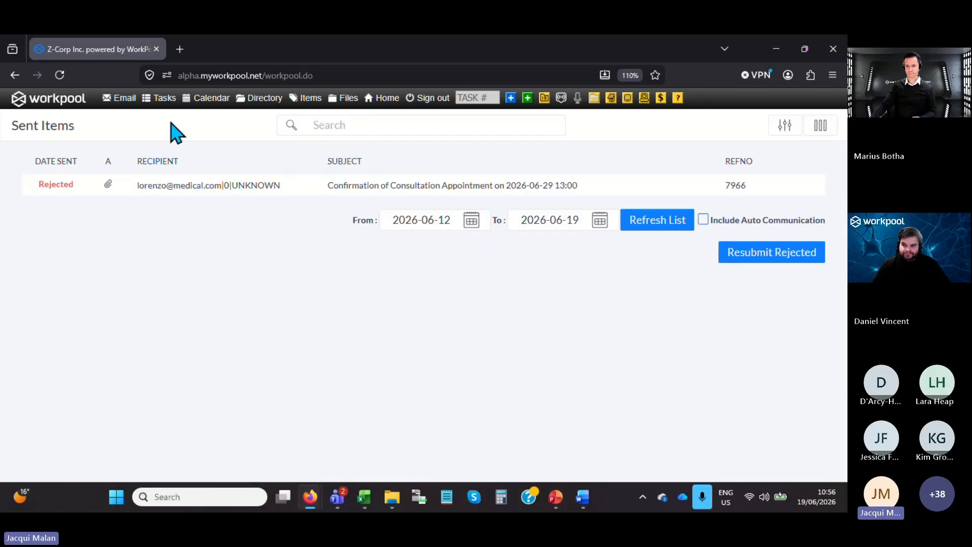
Run the ALL - Businesses report from the directory and display its result as entries.
{"action": "left_click", "coordinate": [262, 101]}
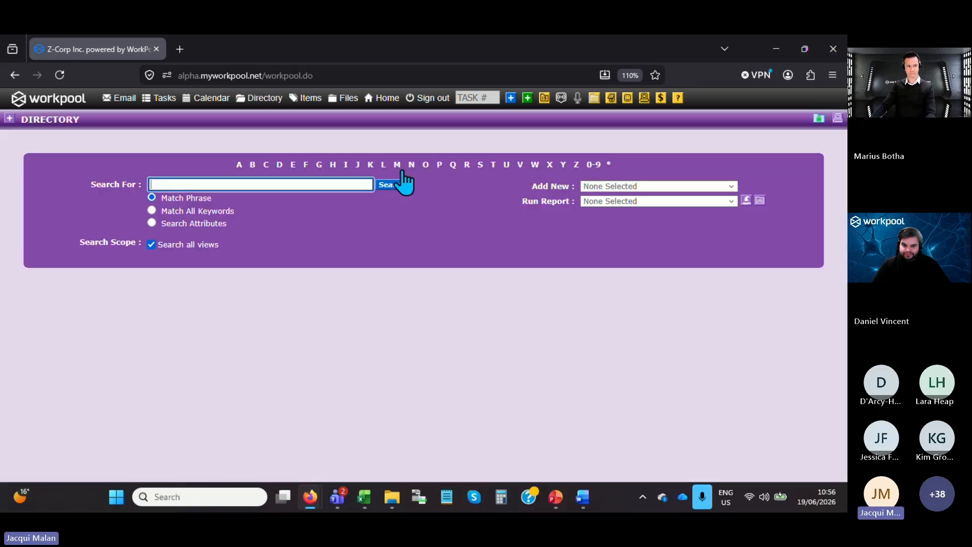
{"action": "left_click", "coordinate": [602, 202]}
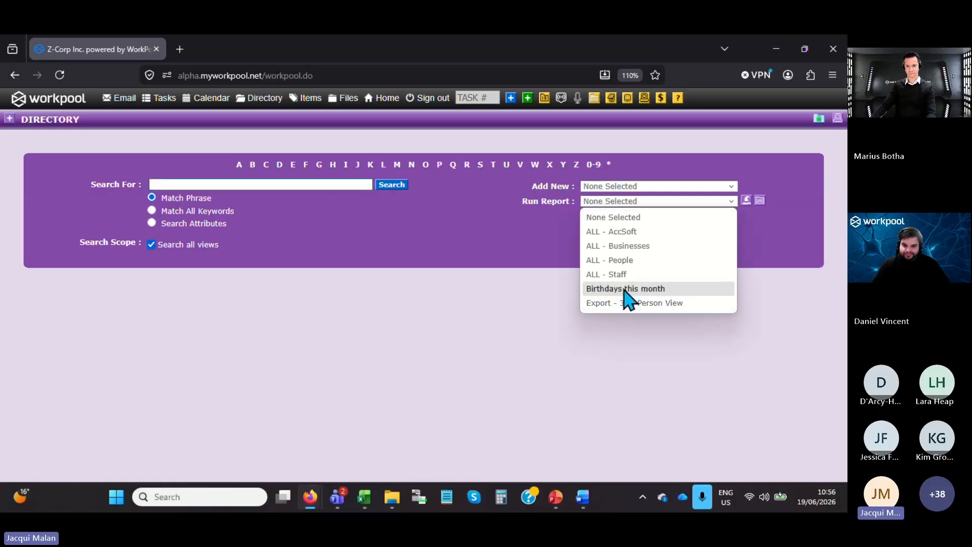
{"action": "left_click", "coordinate": [619, 248]}
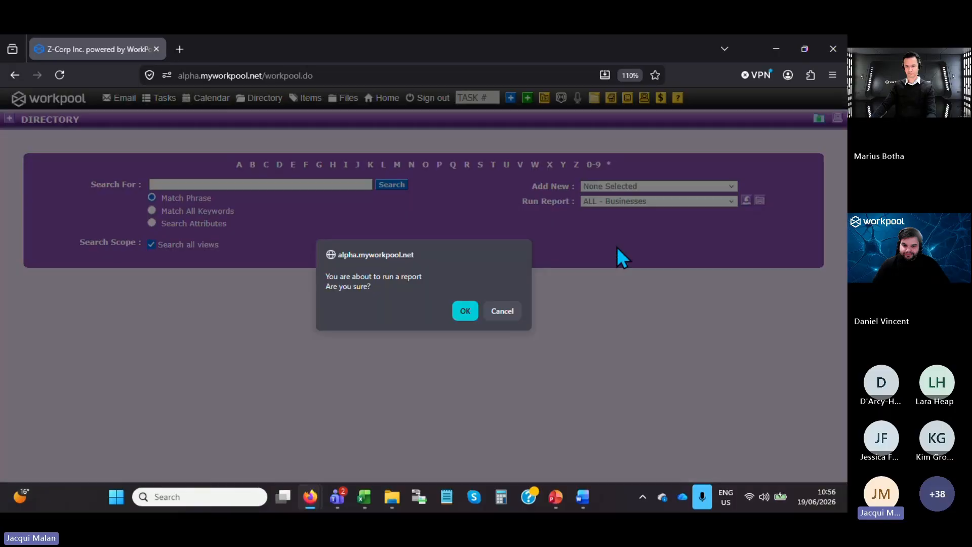
{"action": "left_click", "coordinate": [468, 312]}
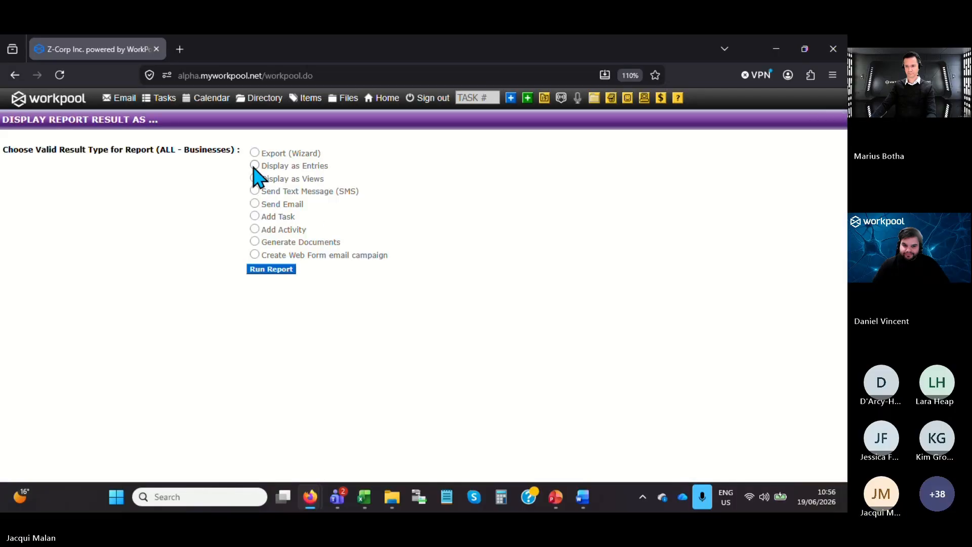
{"action": "left_click", "coordinate": [255, 165]}
{"action": "left_click", "coordinate": [273, 269]}
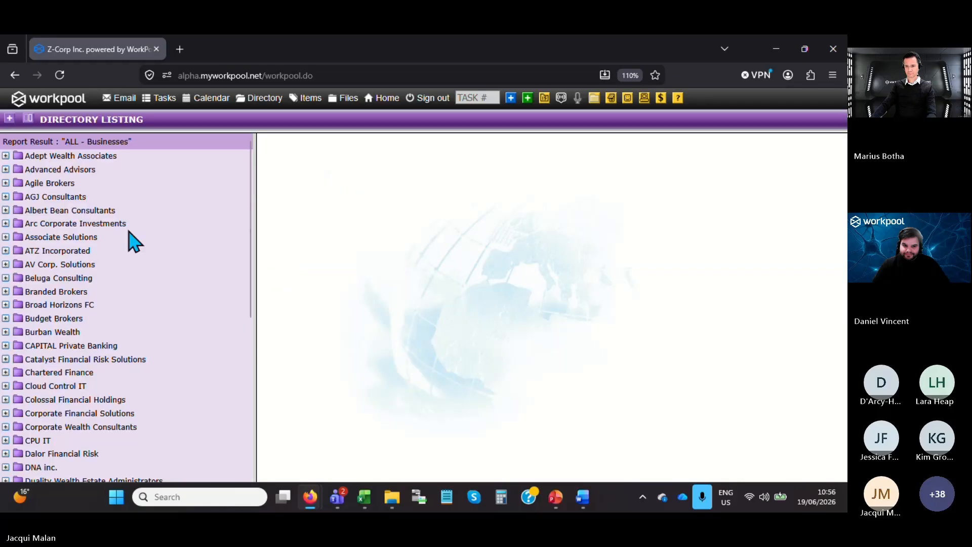
Open the WorkPool web form invitation email in the Advanced Advisors folder and highlight its web form link.
{"action": "left_click", "coordinate": [20, 171]}
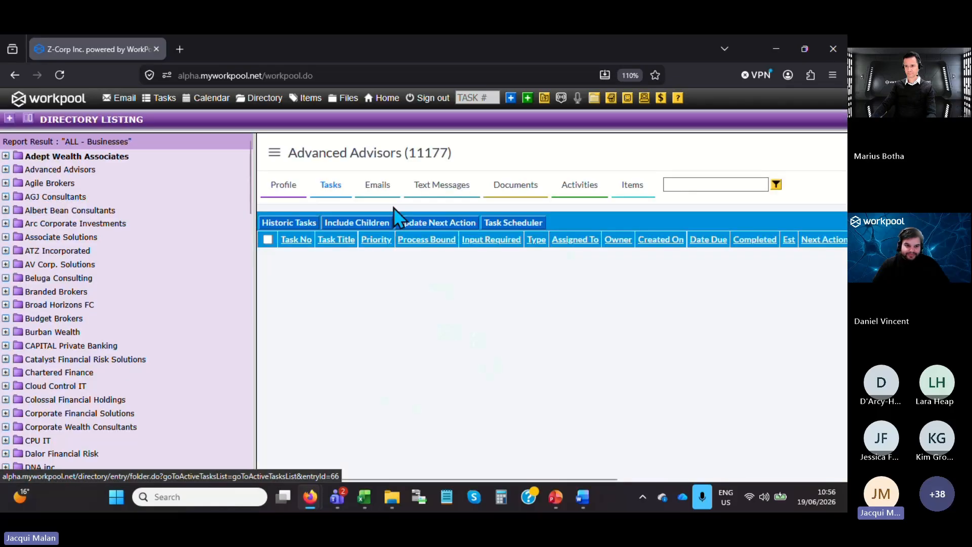
{"action": "left_click", "coordinate": [379, 196]}
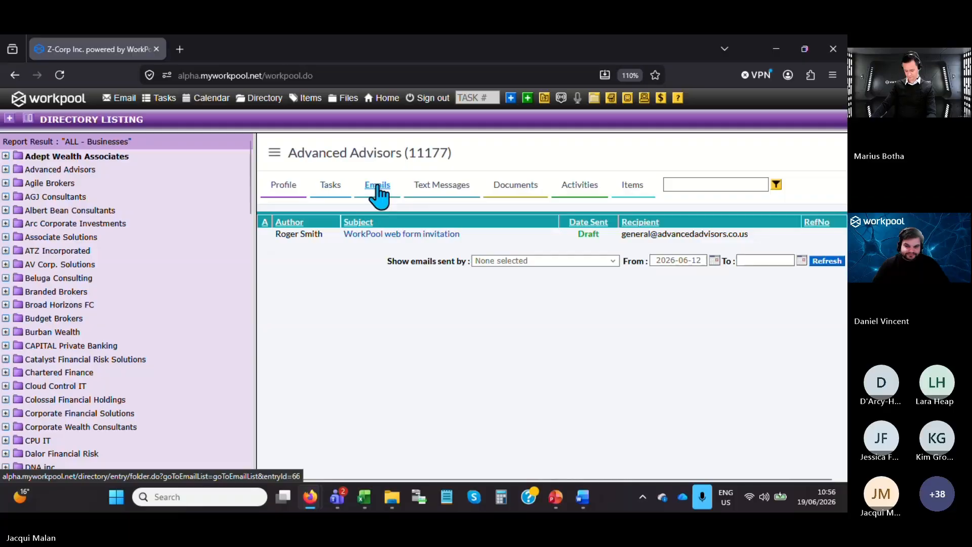
{"action": "left_click", "coordinate": [406, 235]}
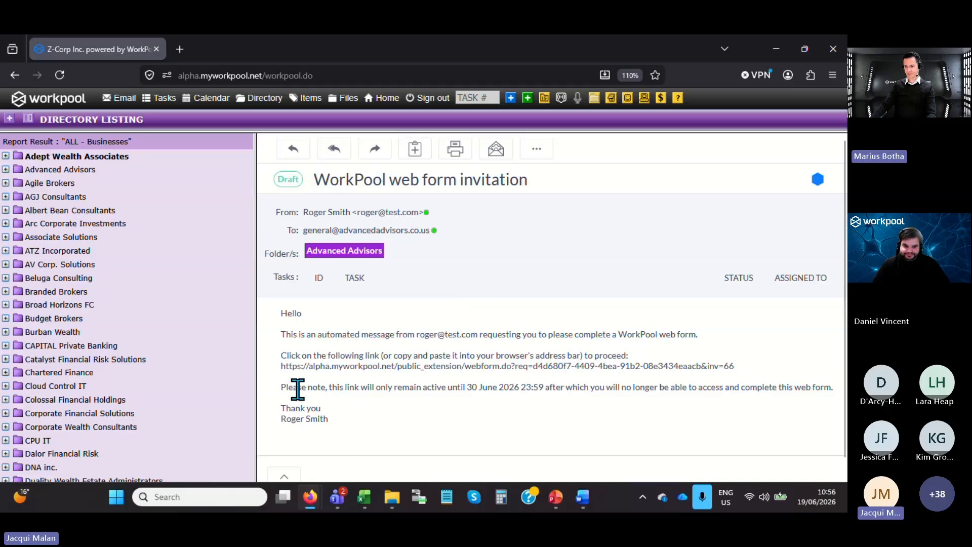
{"action": "left_click_drag", "start_coordinate": [282, 366], "coordinate": [743, 386]}
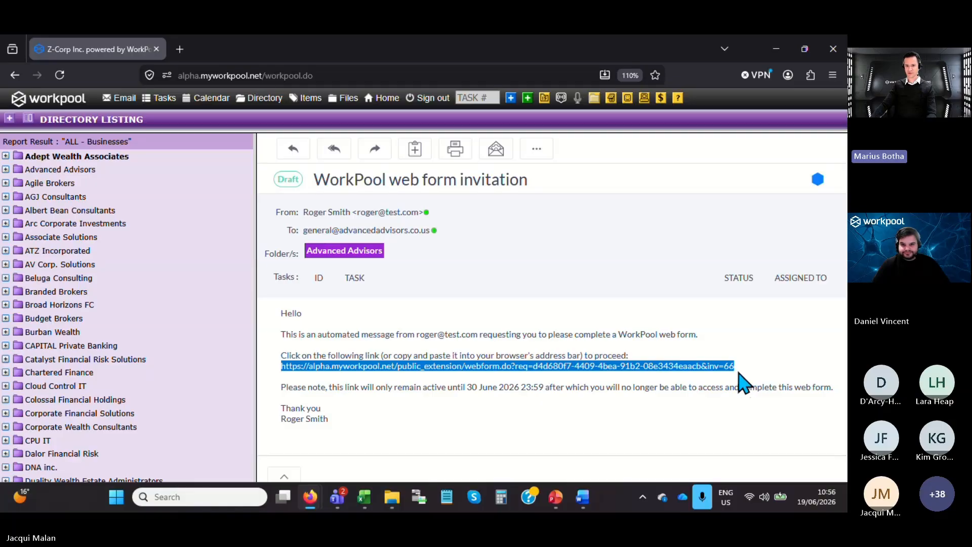
Open the list of sent web form invitations and examine the status and campaign of the entries.
{"action": "left_click", "coordinate": [122, 98]}
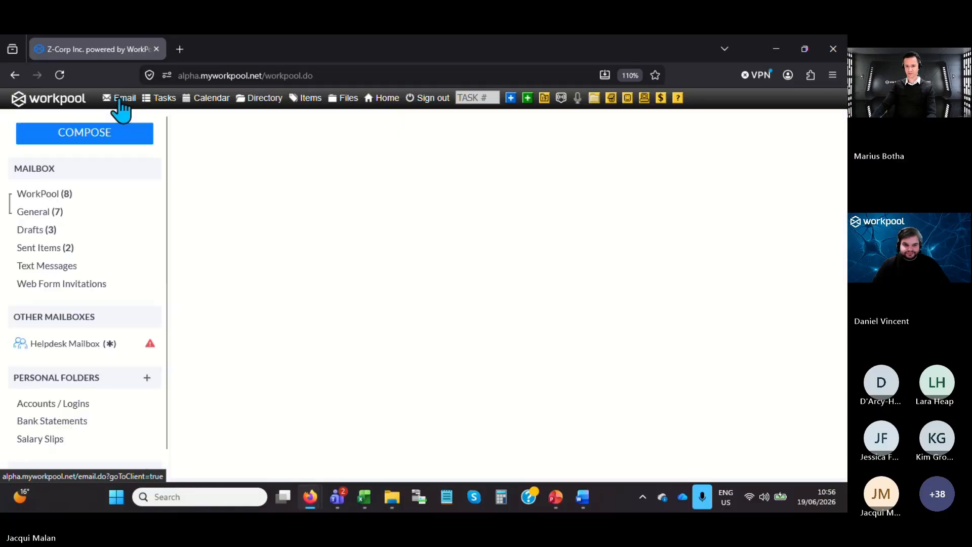
{"action": "left_click", "coordinate": [46, 285]}
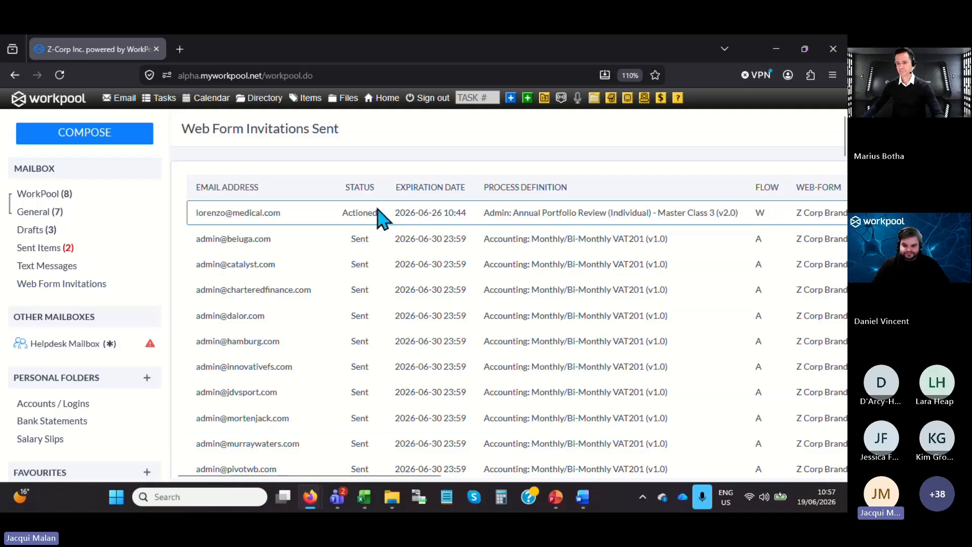
{"action": "left_click_drag", "start_coordinate": [347, 212], "coordinate": [364, 212]}
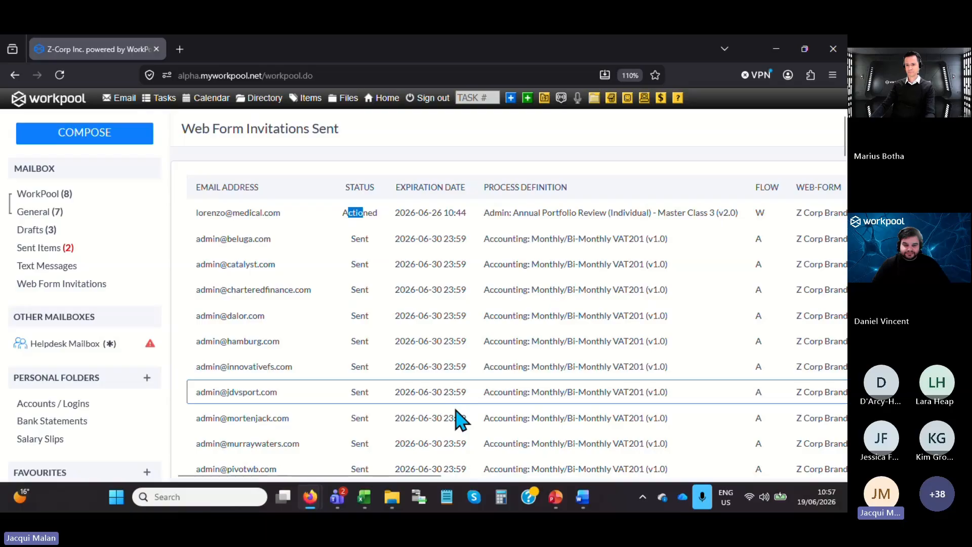
{"action": "left_click_drag", "start_coordinate": [393, 474], "coordinate": [567, 478]}
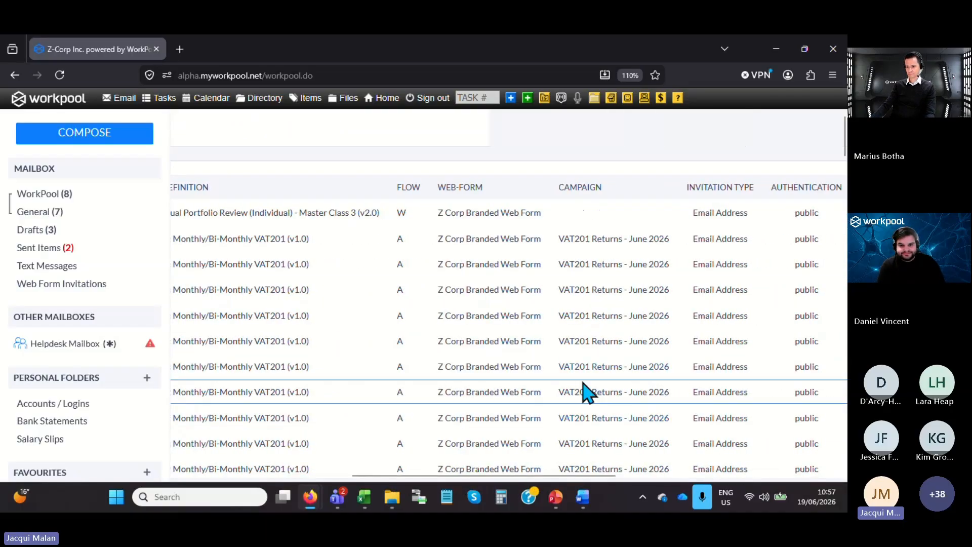
{"action": "left_click_drag", "start_coordinate": [469, 476], "coordinate": [216, 412]}
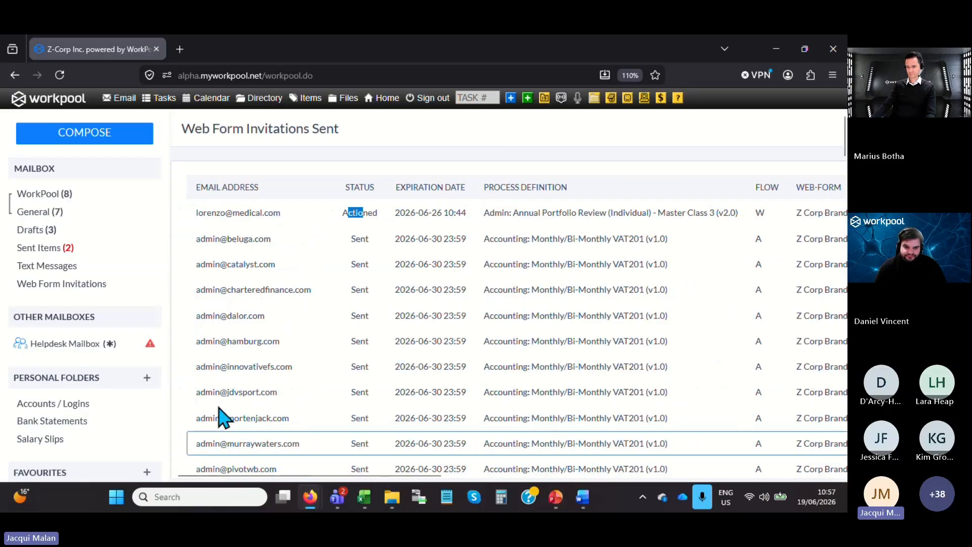
{"action": "double_click", "coordinate": [354, 316]}
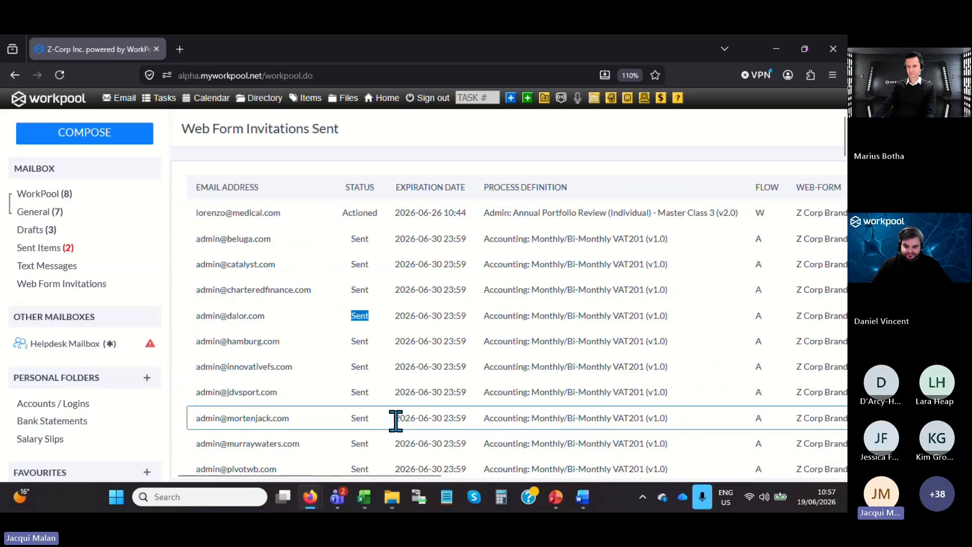
{"action": "double_click", "coordinate": [346, 213]}
Review the remaining sent invitations, the filter options below them, and the linked campaign and business columns.
{"action": "scroll", "coordinate": [347, 364], "scroll_direction": "down", "scroll_amount": 10}
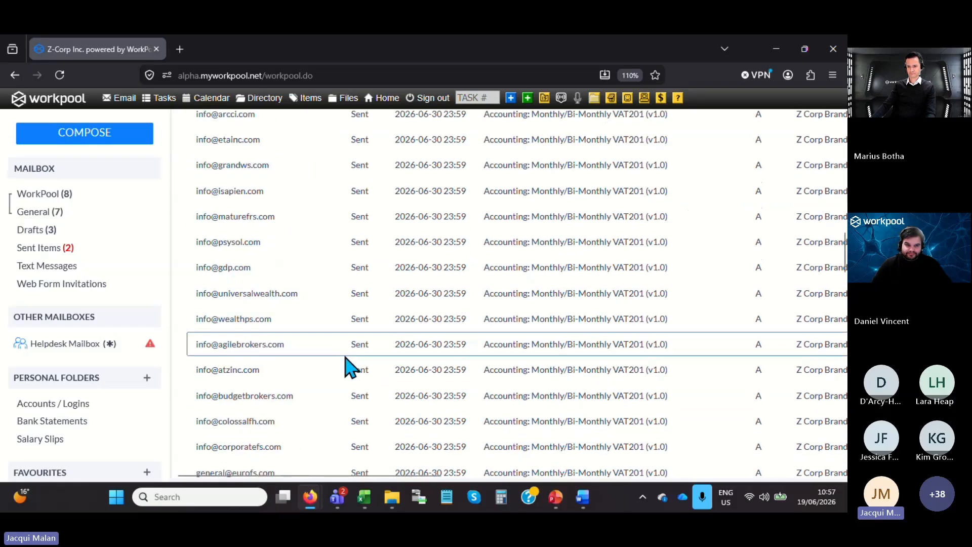
{"action": "scroll", "coordinate": [355, 354], "scroll_direction": "down", "scroll_amount": 10}
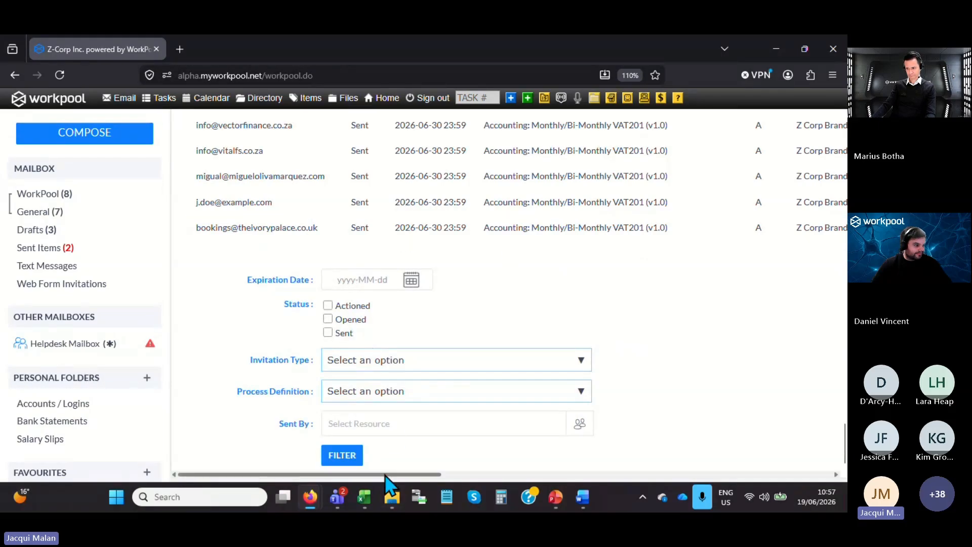
{"action": "left_click_drag", "start_coordinate": [385, 474], "coordinate": [702, 472]}
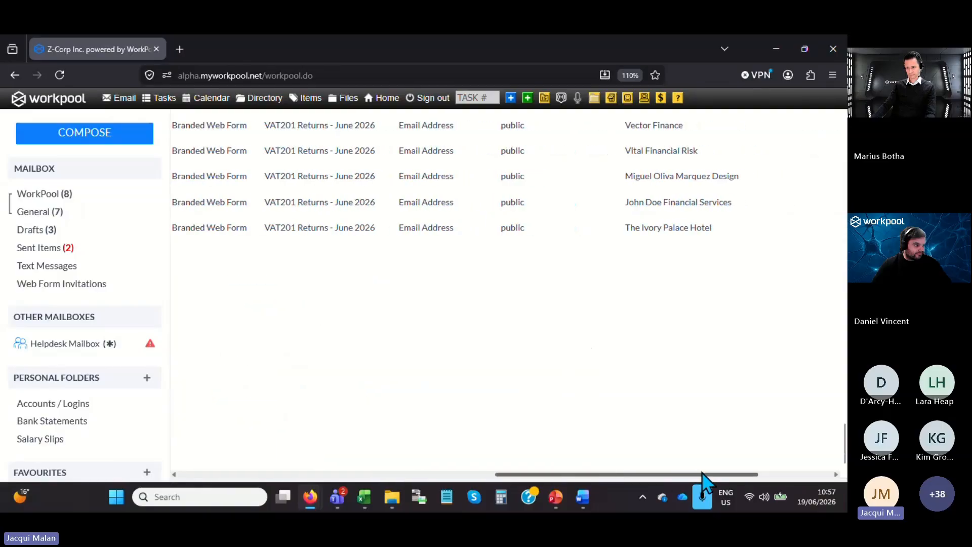
Open the VAT201 Returns - June 2026 campaign's invitations and view the actions available for the Beluga Consulting invitation.
{"action": "left_click", "coordinate": [300, 204]}
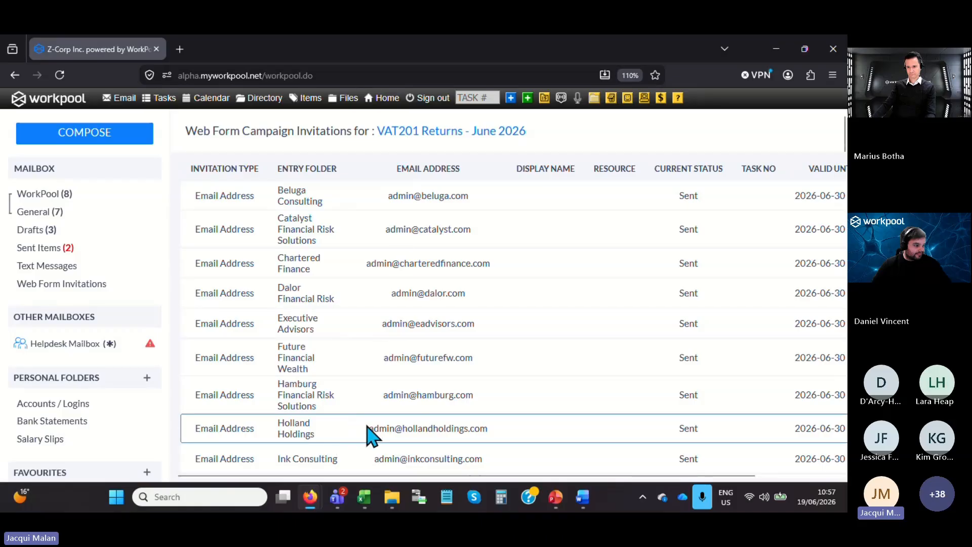
{"action": "left_click_drag", "start_coordinate": [372, 475], "coordinate": [459, 484]}
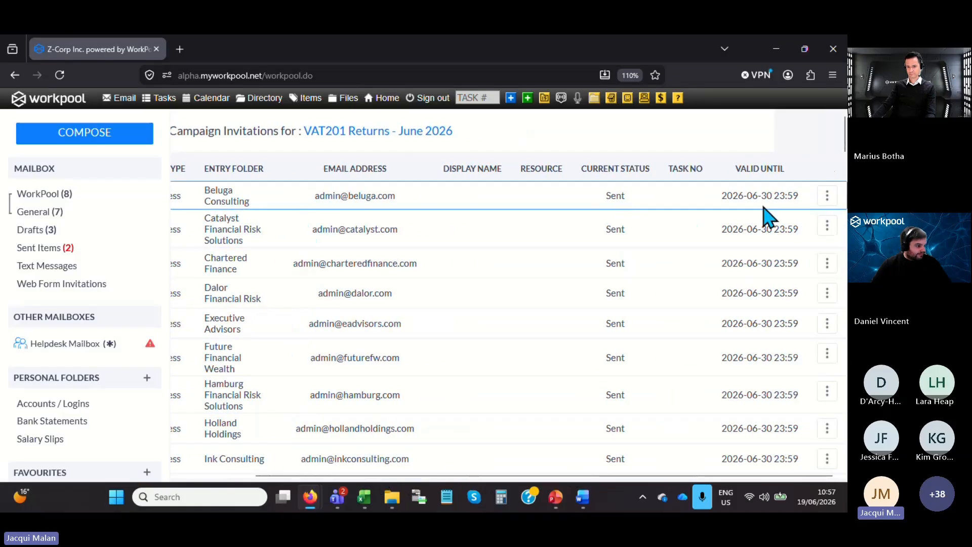
{"action": "left_click", "coordinate": [826, 197]}
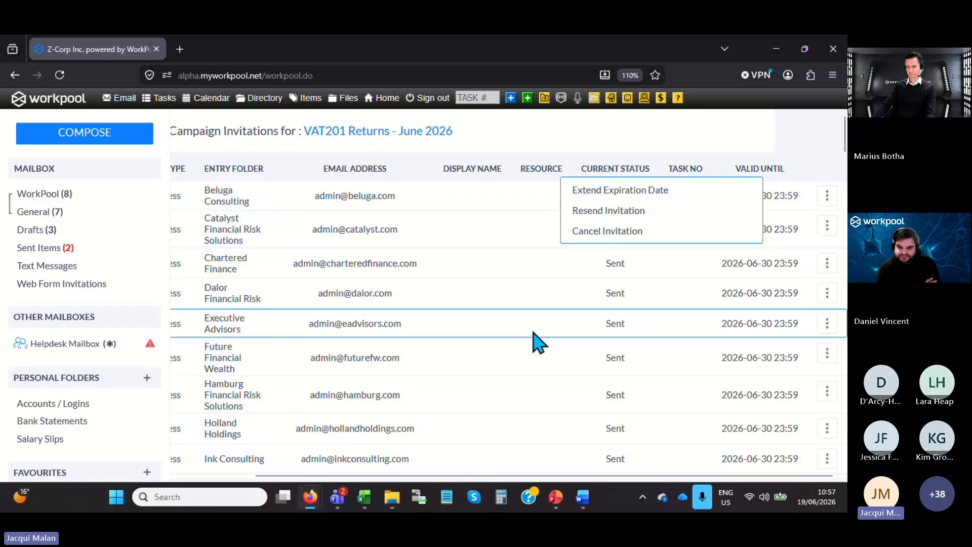
{"action": "left_click", "coordinate": [494, 276]}
View the form for adding a new invitation to the campaign and cancel it without adding one.
{"action": "scroll", "coordinate": [413, 400], "scroll_direction": "down", "scroll_amount": 15}
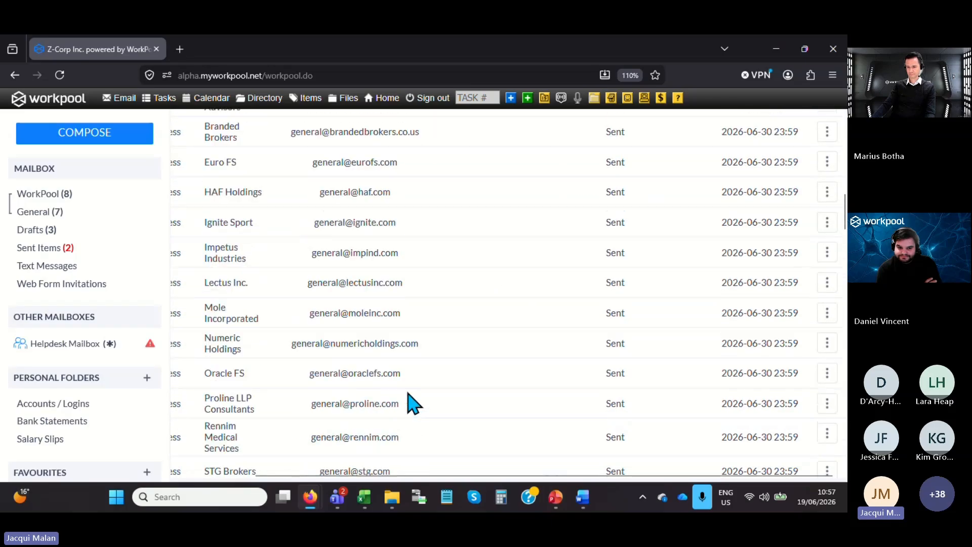
{"action": "scroll", "coordinate": [415, 393], "scroll_direction": "down", "scroll_amount": 15}
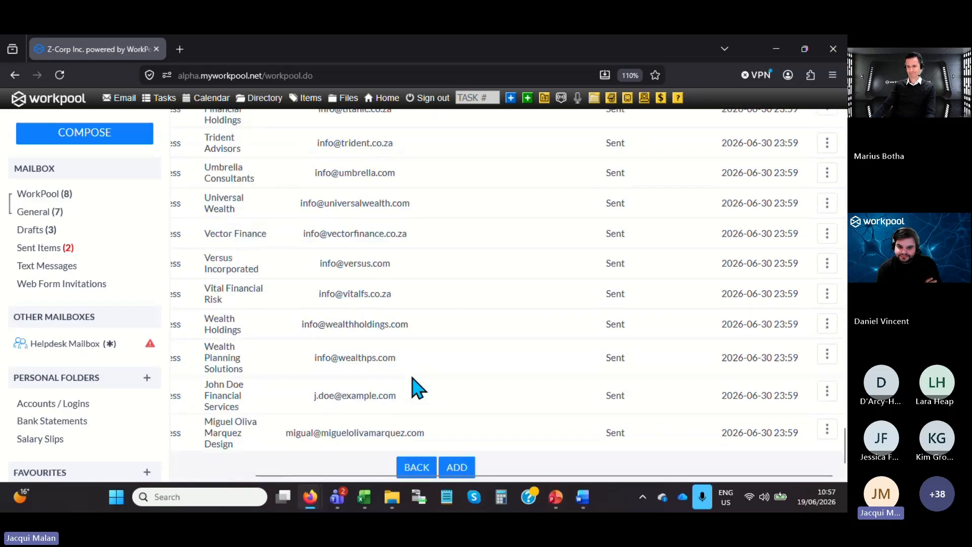
{"action": "left_click", "coordinate": [457, 468]}
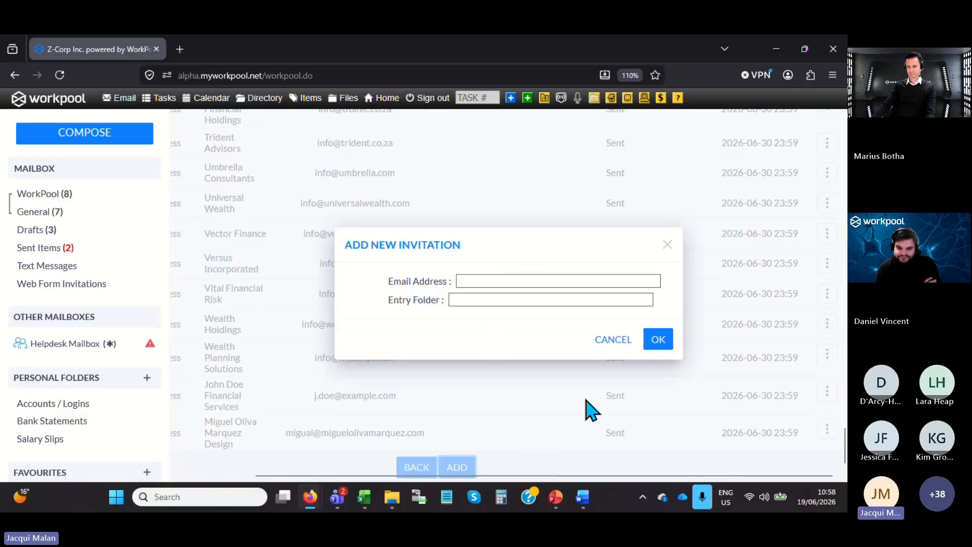
{"action": "left_click", "coordinate": [606, 350]}
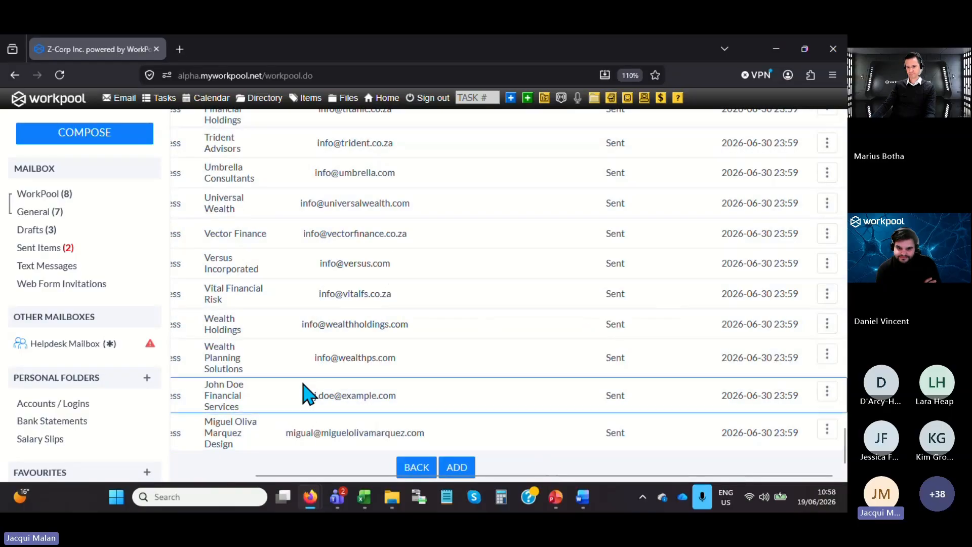